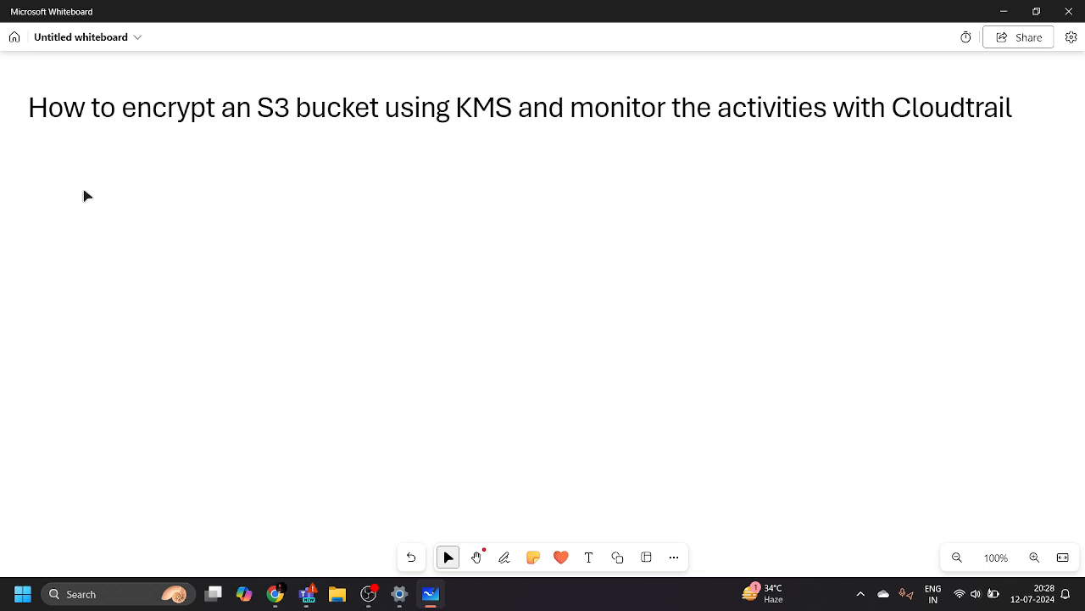
- Handwrite "AWS S3" beneath the title with the black pen, thickness 2, and double-underline it
{"action": "left_click", "coordinate": [503, 567]}
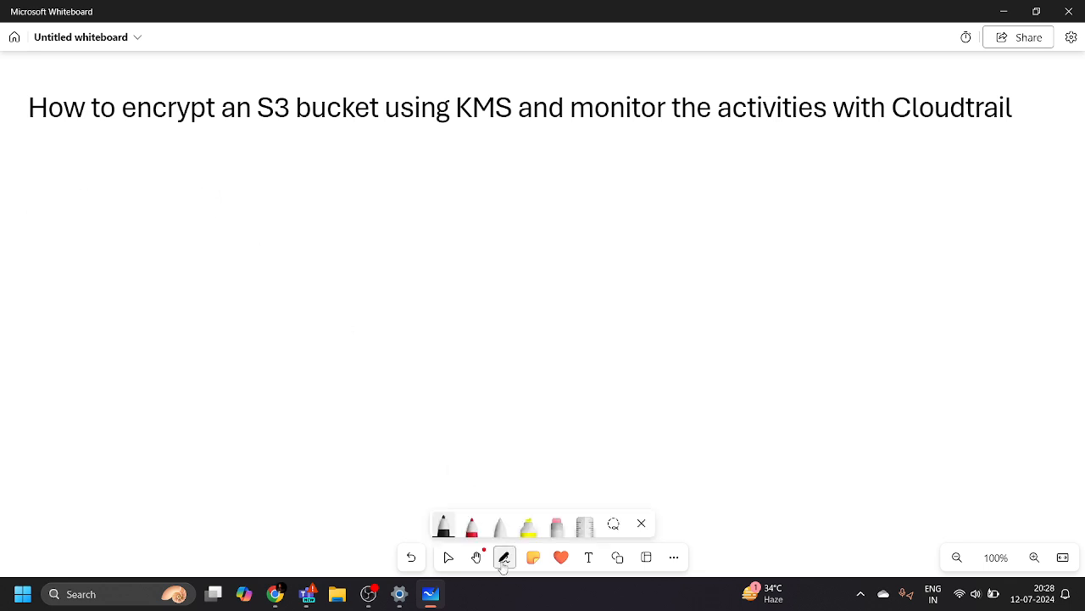
{"action": "left_click", "coordinate": [442, 525]}
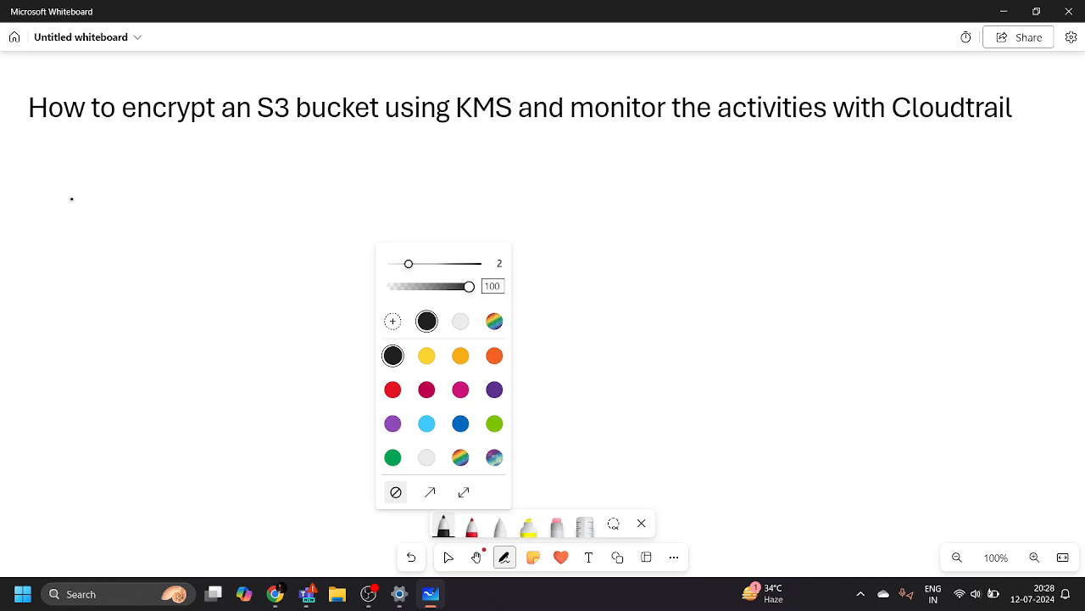
{"action": "key", "text": "Escape"}
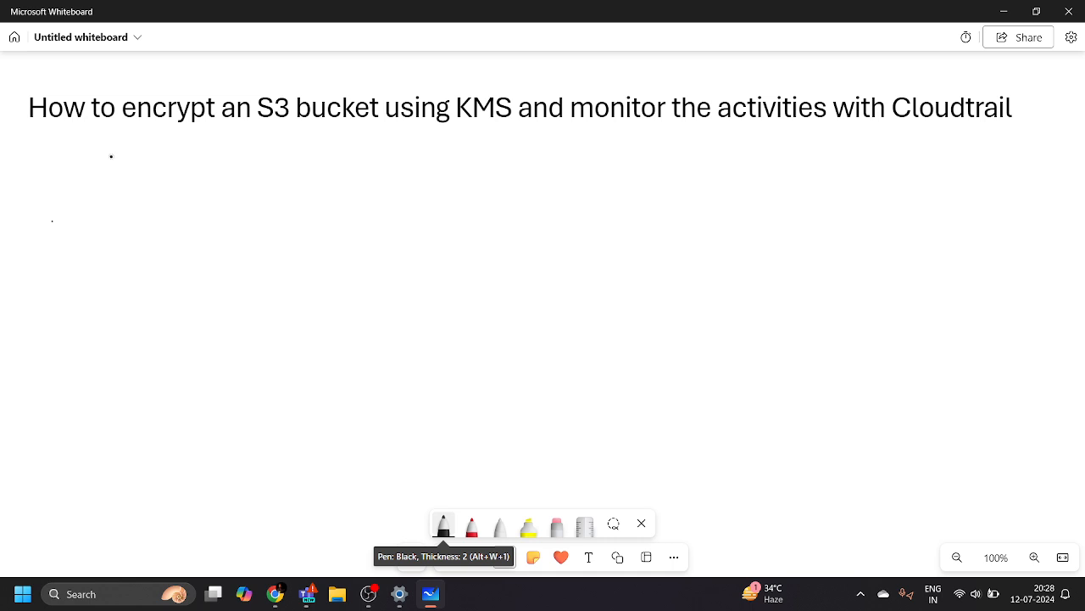
{"action": "left_click_drag", "start_coordinate": [81, 216], "coordinate": [99, 201]}
{"action": "mouse_move", "coordinate": [107, 193]}
{"action": "left_mouse_down"}
{"action": "mouse_move", "coordinate": [126, 191]}
{"action": "mouse_move", "coordinate": [129, 204]}
{"action": "mouse_move", "coordinate": [180, 193]}
{"action": "mouse_move", "coordinate": [166, 198]}
{"action": "left_mouse_up"}
{"action": "left_click", "coordinate": [146, 190]}
{"action": "left_click_drag", "start_coordinate": [185, 177], "coordinate": [187, 200]}
{"action": "left_click_drag", "start_coordinate": [114, 227], "coordinate": [166, 227]}
- Add an arrow after "AWS S3" and handwrite "Simple storage service" beside it
{"action": "left_click_drag", "start_coordinate": [215, 190], "coordinate": [230, 190]}
{"action": "mouse_move", "coordinate": [228, 179]}
{"action": "left_mouse_down"}
{"action": "mouse_move", "coordinate": [275, 208]}
{"action": "mouse_move", "coordinate": [315, 197]}
{"action": "left_mouse_up"}
{"action": "mouse_move", "coordinate": [322, 197]}
{"action": "left_mouse_down"}
{"action": "mouse_move", "coordinate": [327, 222]}
{"action": "mouse_move", "coordinate": [338, 181]}
{"action": "mouse_move", "coordinate": [371, 207]}
{"action": "left_mouse_up"}
{"action": "left_click", "coordinate": [346, 196]}
{"action": "mouse_move", "coordinate": [390, 175]}
{"action": "left_mouse_down"}
{"action": "mouse_move", "coordinate": [392, 199]}
{"action": "mouse_move", "coordinate": [402, 189]}
{"action": "left_mouse_up"}
{"action": "mouse_move", "coordinate": [398, 195]}
{"action": "left_mouse_down"}
{"action": "mouse_move", "coordinate": [412, 188]}
{"action": "mouse_move", "coordinate": [417, 200]}
{"action": "left_mouse_up"}
{"action": "mouse_move", "coordinate": [429, 182]}
{"action": "left_mouse_down"}
{"action": "mouse_move", "coordinate": [432, 214]}
{"action": "mouse_move", "coordinate": [447, 185]}
{"action": "mouse_move", "coordinate": [458, 210]}
{"action": "left_mouse_up"}
{"action": "mouse_move", "coordinate": [485, 172]}
{"action": "left_mouse_down"}
{"action": "mouse_move", "coordinate": [475, 178]}
{"action": "mouse_move", "coordinate": [480, 202]}
{"action": "left_mouse_up"}
{"action": "left_click", "coordinate": [509, 188]}
{"action": "mouse_move", "coordinate": [485, 189]}
{"action": "left_mouse_down"}
{"action": "mouse_move", "coordinate": [546, 195]}
{"action": "mouse_move", "coordinate": [565, 185]}
{"action": "left_mouse_up"}
{"action": "left_click", "coordinate": [553, 174]}
- Double-underline the words "storage" and "Simple" in the handwritten S3 name
{"action": "left_click_drag", "start_coordinate": [366, 234], "coordinate": [397, 230]}
{"action": "left_click_drag", "start_coordinate": [375, 240], "coordinate": [393, 238]}
{"action": "left_click", "coordinate": [375, 220]}
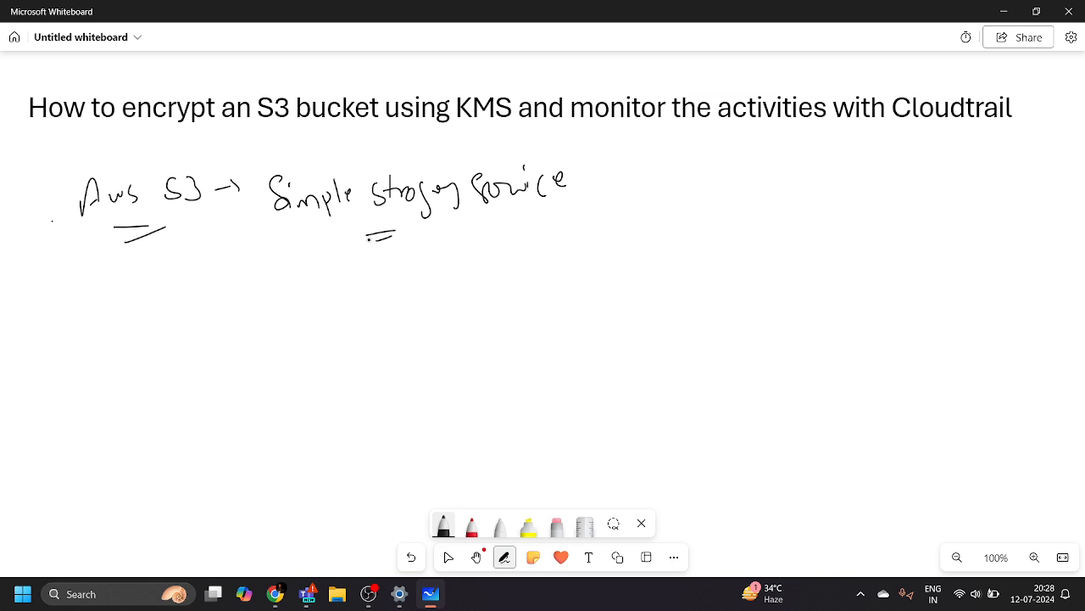
{"action": "left_click", "coordinate": [366, 240]}
{"action": "left_click_drag", "start_coordinate": [302, 232], "coordinate": [322, 235]}
- Branch down from S3 to the handwritten note "object based storage" with a trailing arrow, double-underlining "based"
{"action": "mouse_move", "coordinate": [191, 243]}
{"action": "left_mouse_down"}
{"action": "mouse_move", "coordinate": [194, 265]}
{"action": "mouse_move", "coordinate": [234, 286]}
{"action": "mouse_move", "coordinate": [246, 276]}
{"action": "mouse_move", "coordinate": [285, 288]}
{"action": "mouse_move", "coordinate": [291, 273]}
{"action": "mouse_move", "coordinate": [324, 288]}
{"action": "mouse_move", "coordinate": [376, 285]}
{"action": "mouse_move", "coordinate": [396, 262]}
{"action": "mouse_move", "coordinate": [415, 280]}
{"action": "mouse_move", "coordinate": [504, 254]}
{"action": "mouse_move", "coordinate": [507, 268]}
{"action": "left_mouse_up"}
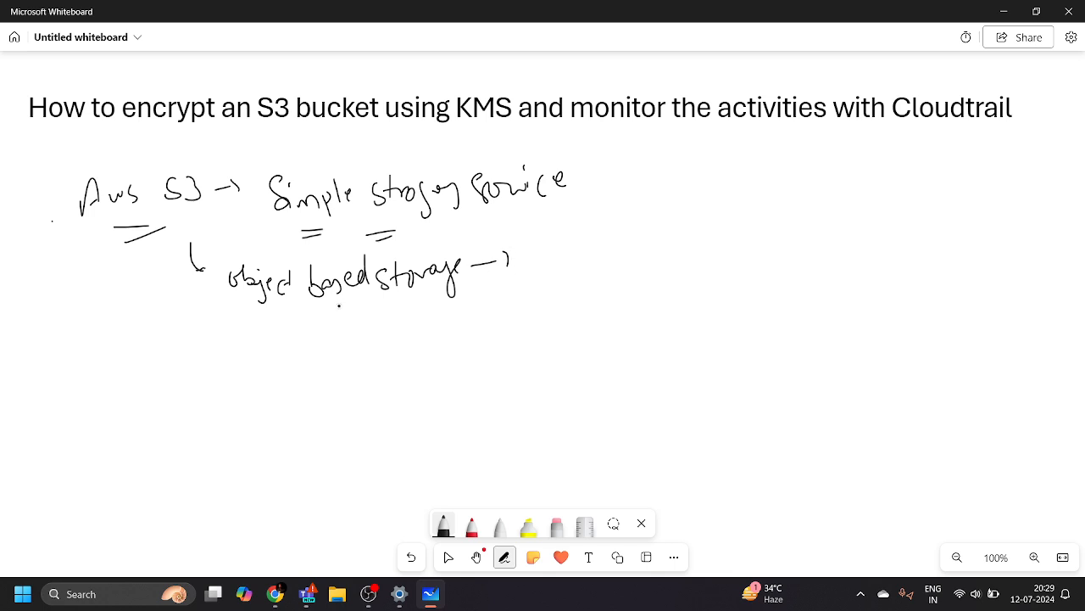
{"action": "left_click_drag", "start_coordinate": [340, 306], "coordinate": [353, 306]}
{"action": "left_click_drag", "start_coordinate": [342, 311], "coordinate": [353, 310]}
- Sketch a box after the object storage arrow and list "image", "video" and "audio" beside it, closed with a curly brace
{"action": "mouse_move", "coordinate": [560, 242]}
{"action": "left_mouse_down"}
{"action": "mouse_move", "coordinate": [557, 270]}
{"action": "mouse_move", "coordinate": [614, 229]}
{"action": "mouse_move", "coordinate": [556, 270]}
{"action": "left_mouse_up"}
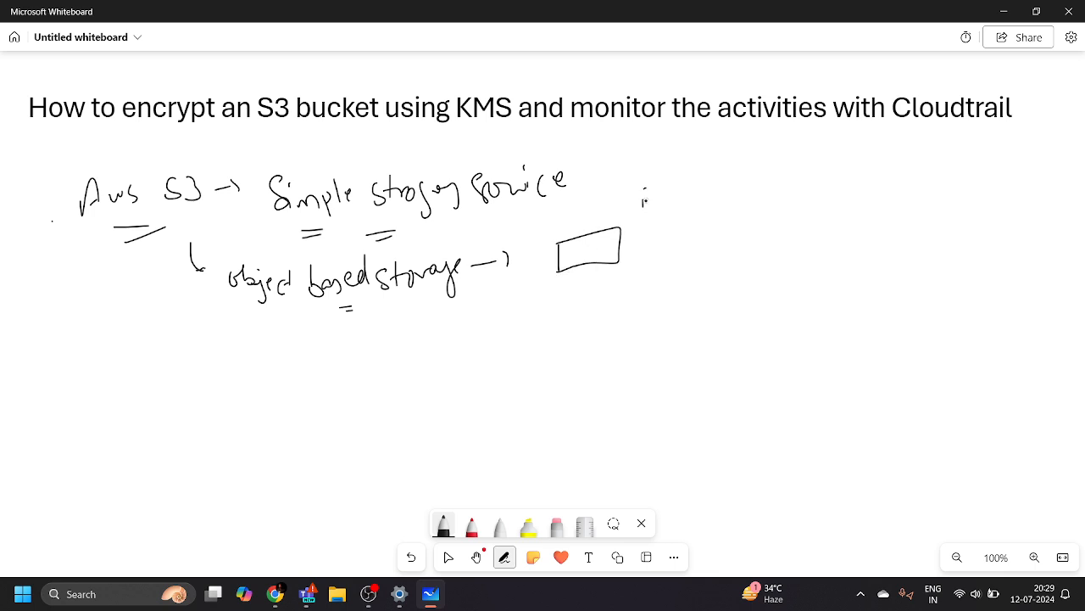
{"action": "mouse_move", "coordinate": [644, 201]}
{"action": "left_mouse_down"}
{"action": "mouse_move", "coordinate": [684, 214]}
{"action": "mouse_move", "coordinate": [694, 186]}
{"action": "mouse_move", "coordinate": [670, 197]}
{"action": "mouse_move", "coordinate": [656, 238]}
{"action": "mouse_move", "coordinate": [698, 218]}
{"action": "left_mouse_up"}
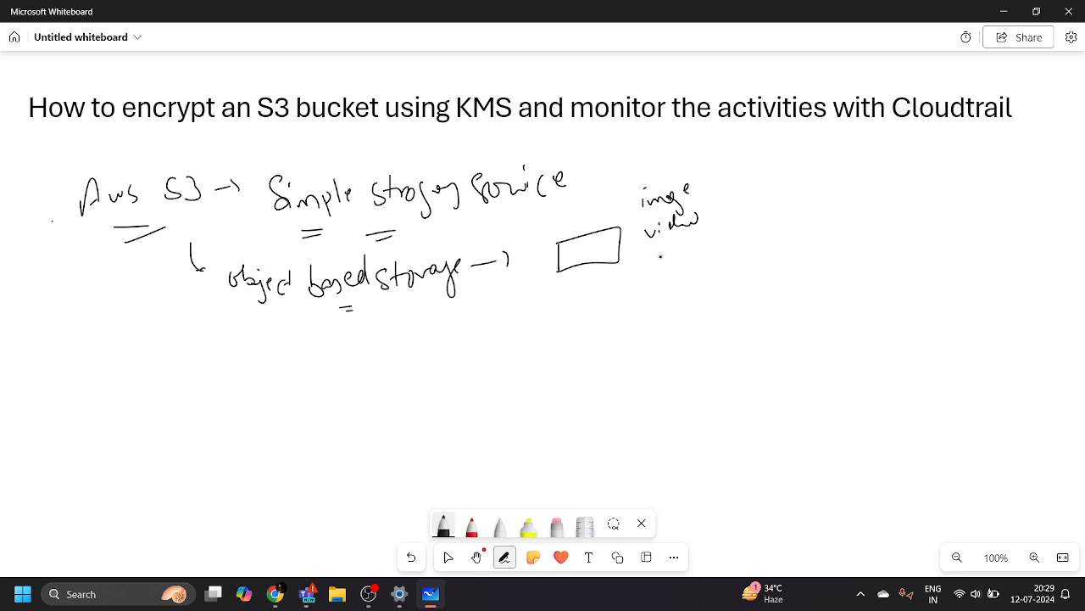
{"action": "mouse_move", "coordinate": [661, 257]}
{"action": "left_mouse_down"}
{"action": "mouse_move", "coordinate": [665, 266]}
{"action": "mouse_move", "coordinate": [696, 238]}
{"action": "mouse_move", "coordinate": [707, 243]}
{"action": "mouse_move", "coordinate": [691, 265]}
{"action": "left_mouse_up"}
{"action": "left_click_drag", "start_coordinate": [675, 278], "coordinate": [694, 272]}
{"action": "mouse_move", "coordinate": [710, 164]}
{"action": "left_mouse_down"}
{"action": "mouse_move", "coordinate": [736, 254]}
{"action": "mouse_move", "coordinate": [727, 264]}
{"action": "left_mouse_up"}
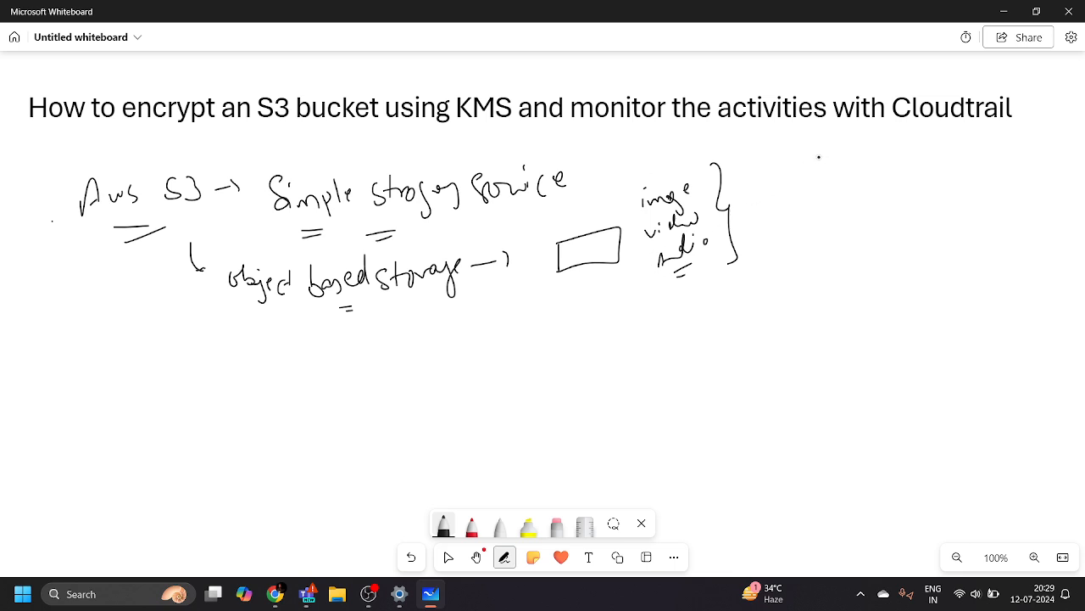
- Note the S3 durability beside the brace as underlined "11s" and "9s", with a "99. … %" figure beneath
{"action": "left_click_drag", "start_coordinate": [816, 160], "coordinate": [818, 184]}
{"action": "mouse_move", "coordinate": [829, 159]}
{"action": "left_mouse_down"}
{"action": "mouse_move", "coordinate": [831, 182]}
{"action": "mouse_move", "coordinate": [841, 157]}
{"action": "left_mouse_up"}
{"action": "left_click_drag", "start_coordinate": [824, 189], "coordinate": [835, 195]}
{"action": "left_click_drag", "start_coordinate": [764, 149], "coordinate": [775, 174]}
{"action": "mouse_move", "coordinate": [765, 183]}
{"action": "left_mouse_down"}
{"action": "mouse_move", "coordinate": [780, 181]}
{"action": "mouse_move", "coordinate": [788, 229]}
{"action": "mouse_move", "coordinate": [806, 232]}
{"action": "left_mouse_up"}
{"action": "left_click", "coordinate": [827, 219]}
{"action": "mouse_move", "coordinate": [847, 203]}
{"action": "left_mouse_down"}
{"action": "mouse_move", "coordinate": [928, 199]}
{"action": "mouse_move", "coordinate": [918, 210]}
{"action": "left_mouse_up"}
{"action": "left_click", "coordinate": [897, 196]}
{"action": "left_click", "coordinate": [905, 195]}
{"action": "left_click", "coordinate": [922, 189]}
{"action": "left_click", "coordinate": [938, 193]}
{"action": "left_click_drag", "start_coordinate": [910, 216], "coordinate": [919, 215]}
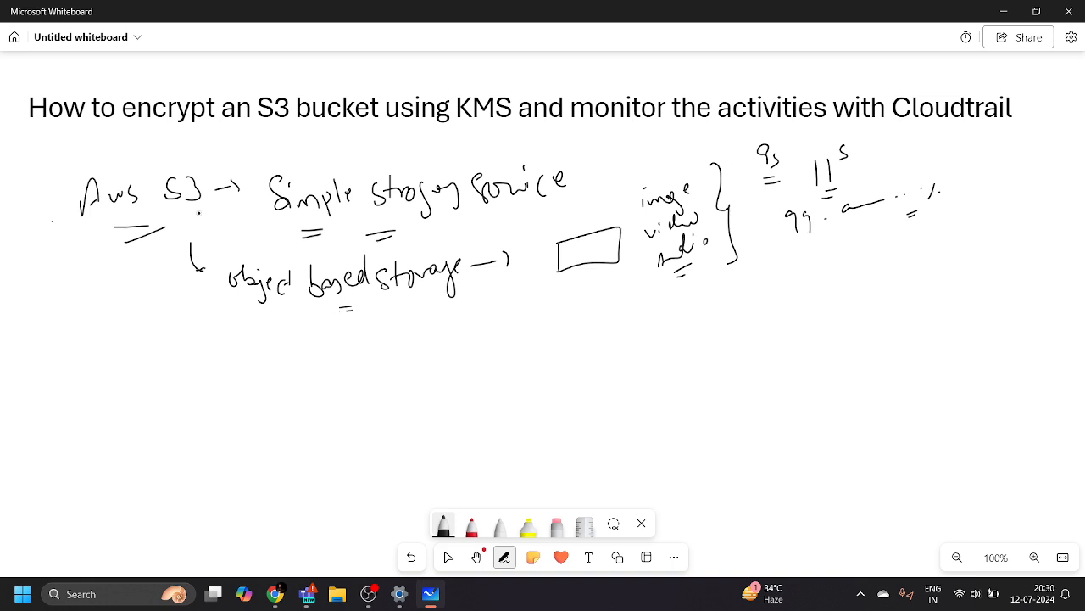
- Draw an arrow down from AWS S3 and handwrite the security options "SSE, CSE, BP, ACLs"
{"action": "left_click_drag", "start_coordinate": [141, 251], "coordinate": [176, 335]}
{"action": "mouse_move", "coordinate": [205, 337]}
{"action": "left_mouse_down"}
{"action": "mouse_move", "coordinate": [198, 356]}
{"action": "mouse_move", "coordinate": [231, 355]}
{"action": "mouse_move", "coordinate": [220, 374]}
{"action": "mouse_move", "coordinate": [268, 373]}
{"action": "left_mouse_up"}
{"action": "left_click_drag", "start_coordinate": [303, 335], "coordinate": [295, 356]}
{"action": "left_click_drag", "start_coordinate": [317, 336], "coordinate": [310, 356]}
{"action": "mouse_move", "coordinate": [336, 336]}
{"action": "left_mouse_down"}
{"action": "mouse_move", "coordinate": [326, 354]}
{"action": "mouse_move", "coordinate": [334, 342]}
{"action": "mouse_move", "coordinate": [357, 357]}
{"action": "mouse_move", "coordinate": [396, 352]}
{"action": "left_mouse_up"}
{"action": "left_click_drag", "start_coordinate": [396, 334], "coordinate": [416, 355]}
{"action": "left_click_drag", "start_coordinate": [434, 326], "coordinate": [439, 343]}
{"action": "left_click_drag", "start_coordinate": [432, 336], "coordinate": [450, 341]}
{"action": "mouse_move", "coordinate": [462, 324]}
{"action": "left_mouse_down"}
{"action": "mouse_move", "coordinate": [472, 339]}
{"action": "mouse_move", "coordinate": [457, 351]}
{"action": "left_mouse_up"}
- Double-underline ACLs, BP and CSE, and circle SSE and CSE together
{"action": "mouse_move", "coordinate": [439, 363]}
{"action": "left_mouse_down"}
{"action": "mouse_move", "coordinate": [451, 361]}
{"action": "mouse_move", "coordinate": [398, 368]}
{"action": "left_mouse_up"}
{"action": "left_click_drag", "start_coordinate": [388, 375], "coordinate": [398, 374]}
{"action": "left_click_drag", "start_coordinate": [310, 374], "coordinate": [320, 374]}
{"action": "left_click_drag", "start_coordinate": [310, 378], "coordinate": [320, 378]}
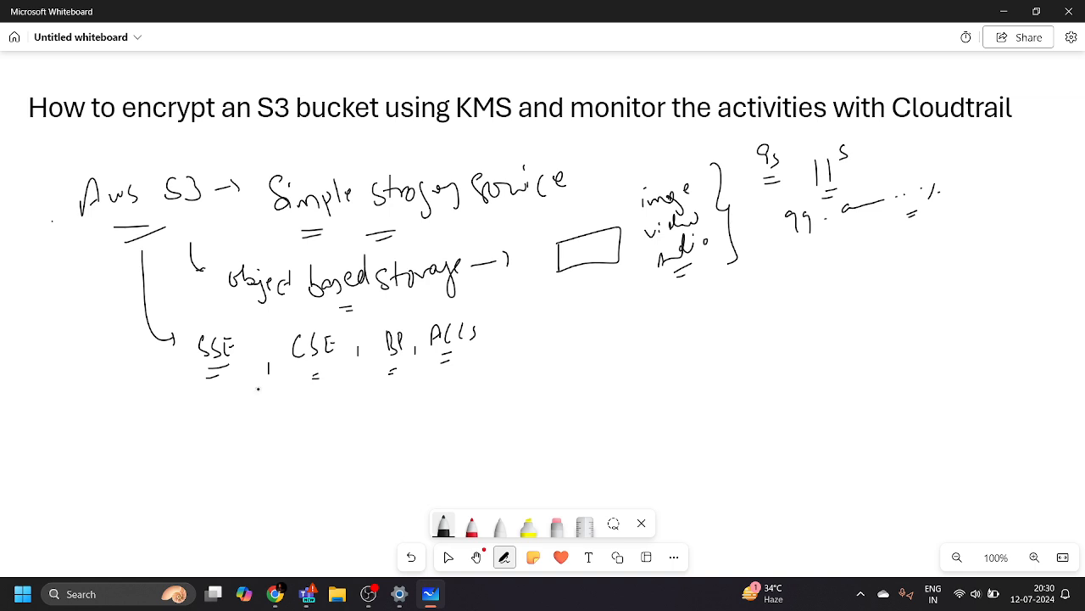
{"action": "mouse_move", "coordinate": [280, 317]}
{"action": "left_mouse_down"}
{"action": "mouse_move", "coordinate": [200, 342]}
{"action": "mouse_move", "coordinate": [265, 395]}
{"action": "mouse_move", "coordinate": [340, 338]}
{"action": "mouse_move", "coordinate": [281, 317]}
{"action": "left_mouse_up"}
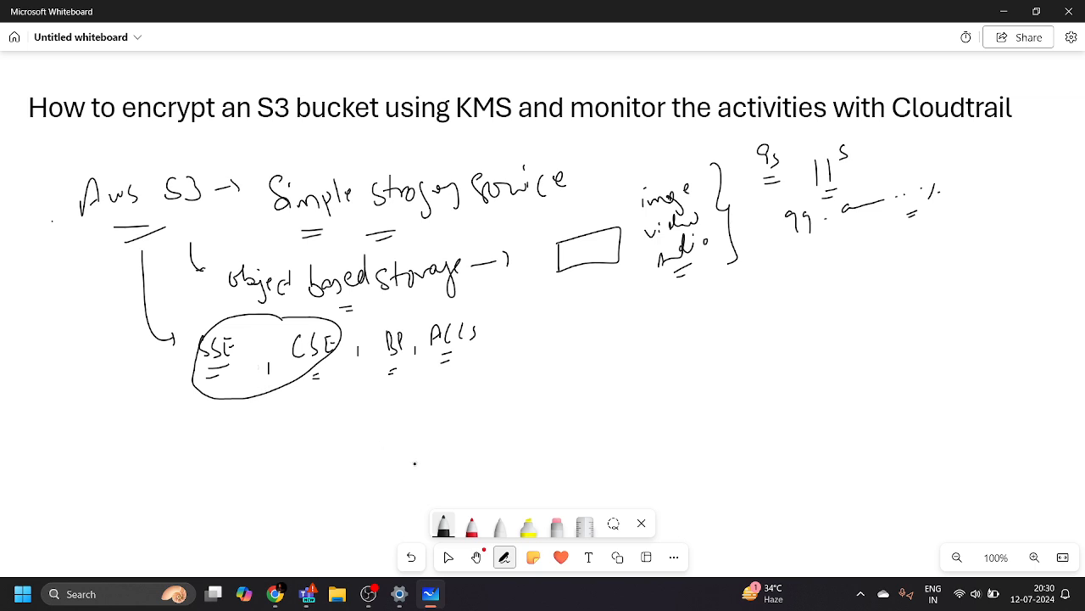
- Handwrite "KMS" with a double underline on an empty area below the S3 notes
{"action": "left_click", "coordinate": [447, 557]}
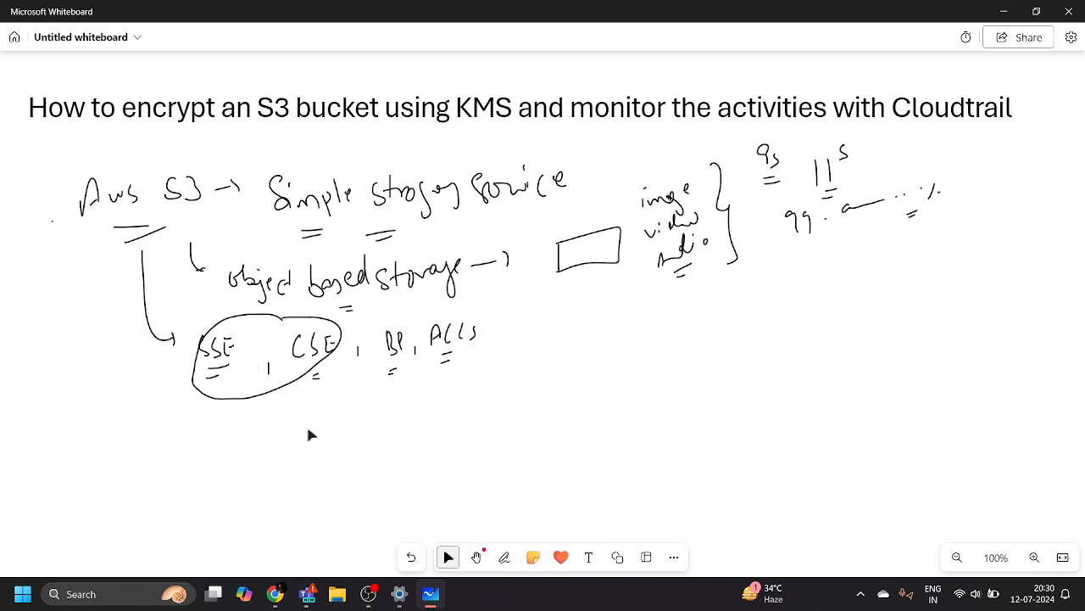
{"action": "left_click", "coordinate": [476, 557]}
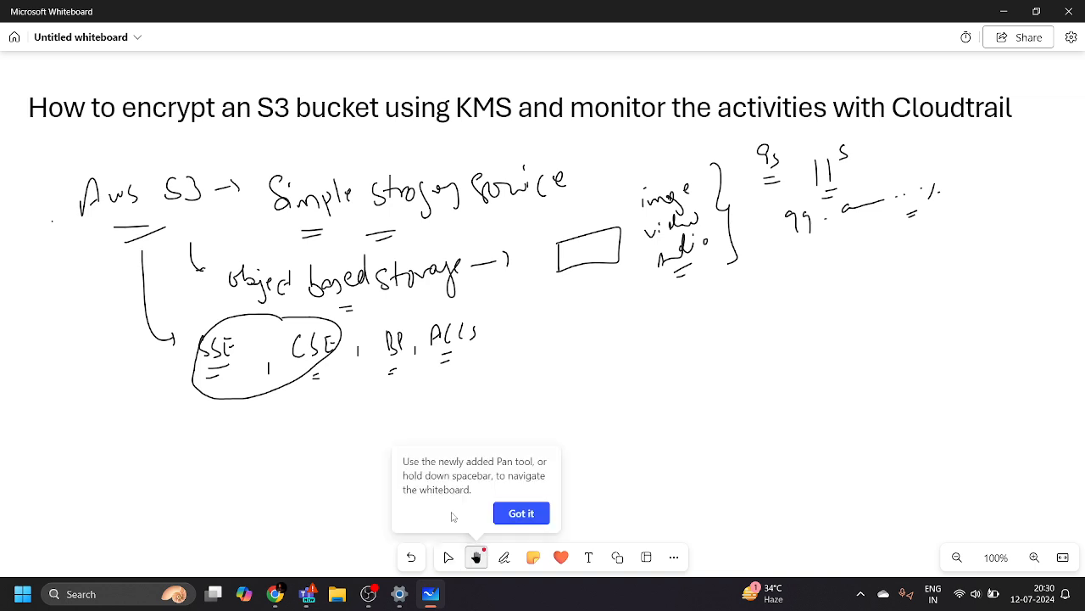
{"action": "scroll", "coordinate": [344, 395], "scroll_direction": "down", "scroll_amount": 5}
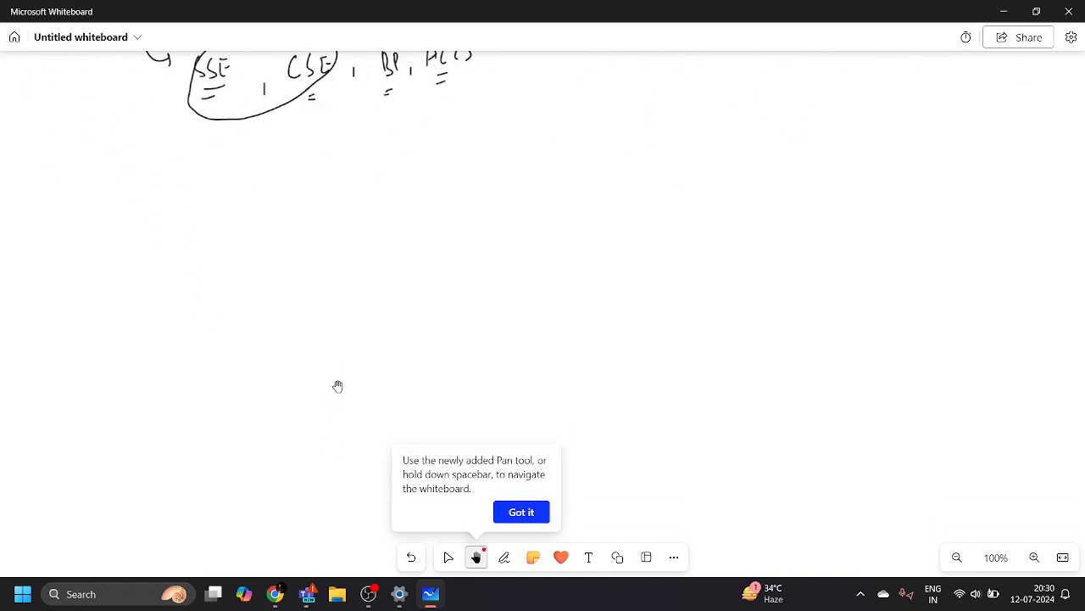
{"action": "left_click", "coordinate": [505, 557]}
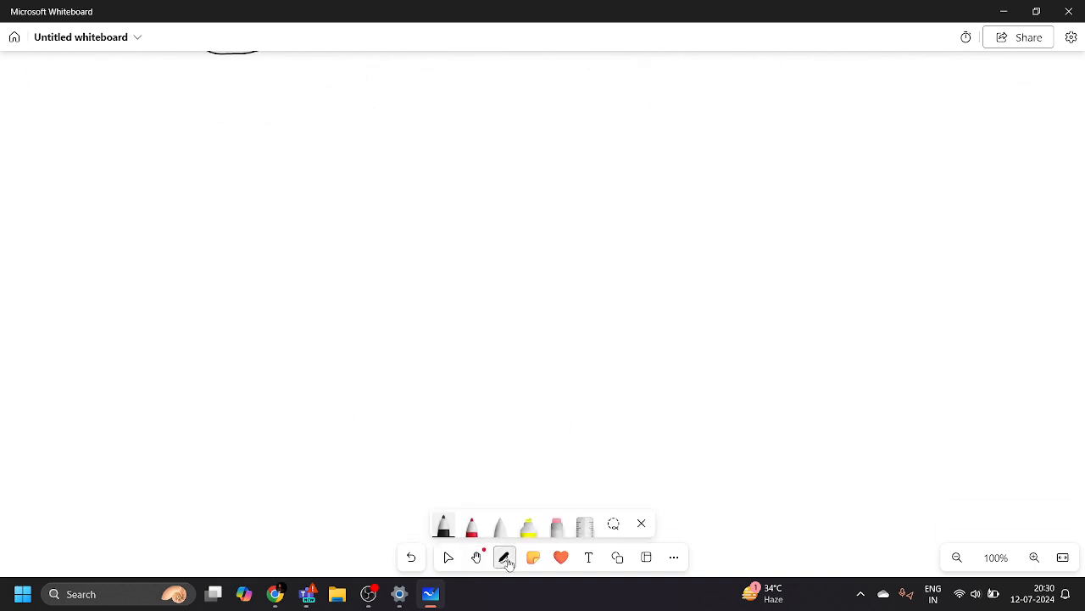
{"action": "left_click_drag", "start_coordinate": [89, 143], "coordinate": [89, 180]}
{"action": "mouse_move", "coordinate": [104, 148]}
{"action": "left_mouse_down"}
{"action": "mouse_move", "coordinate": [95, 163]}
{"action": "mouse_move", "coordinate": [105, 180]}
{"action": "left_mouse_up"}
{"action": "mouse_move", "coordinate": [117, 178]}
{"action": "left_mouse_down"}
{"action": "mouse_move", "coordinate": [127, 149]}
{"action": "mouse_move", "coordinate": [148, 173]}
{"action": "left_mouse_up"}
{"action": "mouse_move", "coordinate": [103, 187]}
{"action": "left_mouse_down"}
{"action": "mouse_move", "coordinate": [134, 185]}
{"action": "mouse_move", "coordinate": [131, 193]}
{"action": "left_mouse_up"}
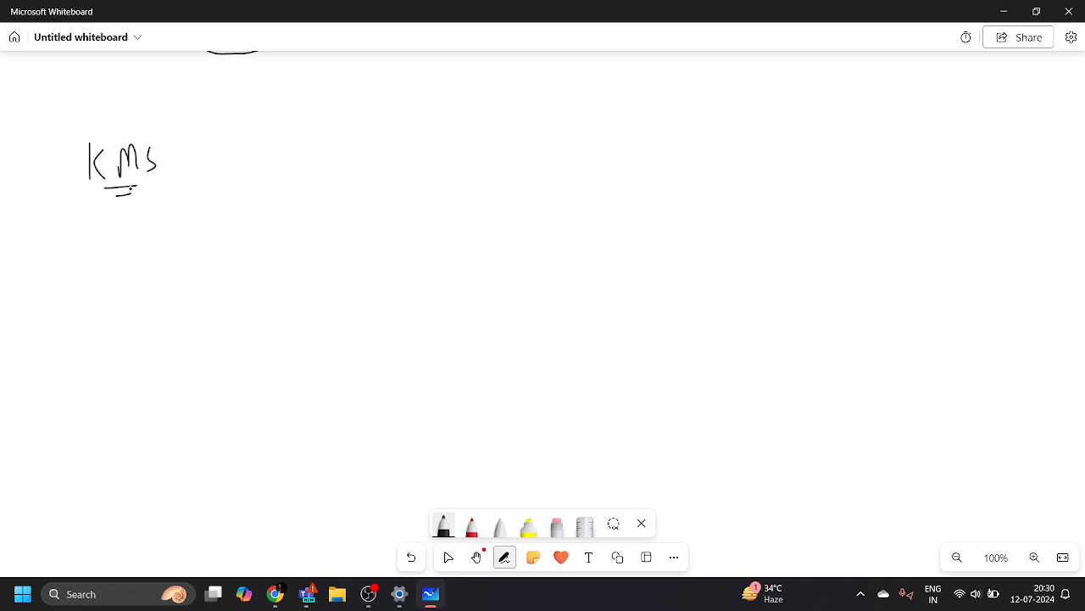
{"action": "left_click", "coordinate": [135, 181]}
- Add a dash after KMS and handwrite its expansion, "Key management" followed by an abbreviated "service"
{"action": "left_click_drag", "start_coordinate": [214, 160], "coordinate": [224, 160]}
{"action": "mouse_move", "coordinate": [256, 143]}
{"action": "left_mouse_down"}
{"action": "mouse_move", "coordinate": [258, 176]}
{"action": "mouse_move", "coordinate": [295, 166]}
{"action": "mouse_move", "coordinate": [314, 200]}
{"action": "mouse_move", "coordinate": [337, 154]}
{"action": "left_mouse_up"}
{"action": "mouse_move", "coordinate": [342, 149]}
{"action": "left_mouse_down"}
{"action": "mouse_move", "coordinate": [343, 162]}
{"action": "mouse_move", "coordinate": [468, 122]}
{"action": "mouse_move", "coordinate": [495, 149]}
{"action": "left_mouse_up"}
{"action": "left_click", "coordinate": [514, 134]}
{"action": "mouse_move", "coordinate": [502, 136]}
{"action": "left_mouse_down"}
{"action": "mouse_move", "coordinate": [511, 145]}
{"action": "mouse_move", "coordinate": [527, 127]}
{"action": "left_mouse_up"}
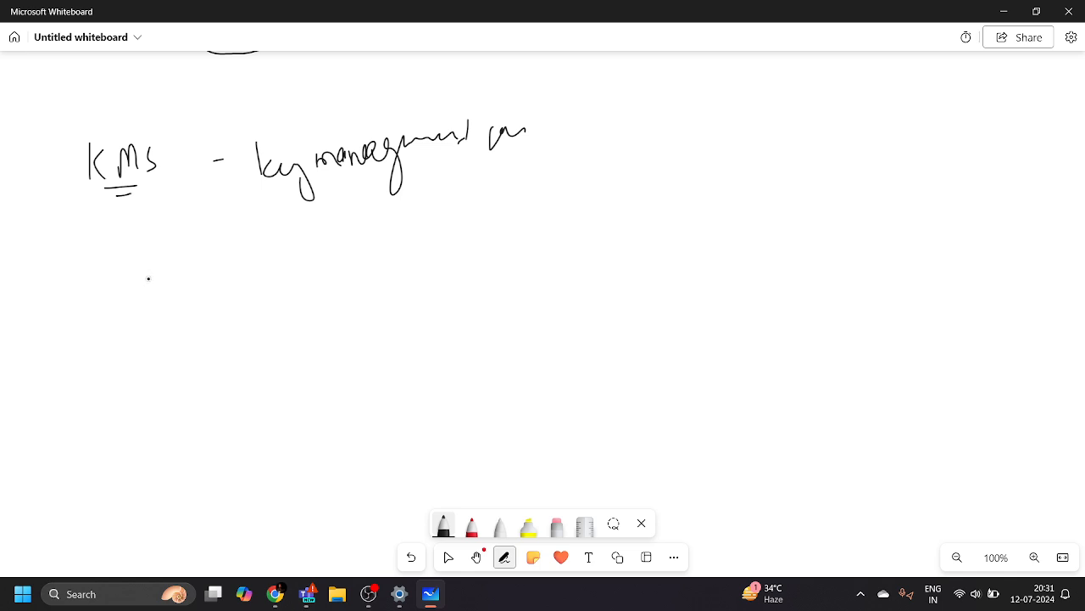
- Draw an arrow below KMS leading to a double-underlined "HSM", followed by a pair of empty parentheses
{"action": "mouse_move", "coordinate": [194, 277]}
{"action": "left_mouse_down"}
{"action": "mouse_move", "coordinate": [244, 270]}
{"action": "mouse_move", "coordinate": [213, 282]}
{"action": "mouse_move", "coordinate": [241, 284]}
{"action": "mouse_move", "coordinate": [228, 296]}
{"action": "mouse_move", "coordinate": [207, 286]}
{"action": "left_mouse_up"}
{"action": "left_click_drag", "start_coordinate": [307, 255], "coordinate": [307, 280]}
{"action": "mouse_move", "coordinate": [309, 268]}
{"action": "left_mouse_down"}
{"action": "mouse_move", "coordinate": [320, 280]}
{"action": "mouse_move", "coordinate": [361, 249]}
{"action": "mouse_move", "coordinate": [362, 278]}
{"action": "left_mouse_up"}
{"action": "left_click_drag", "start_coordinate": [320, 298], "coordinate": [367, 290]}
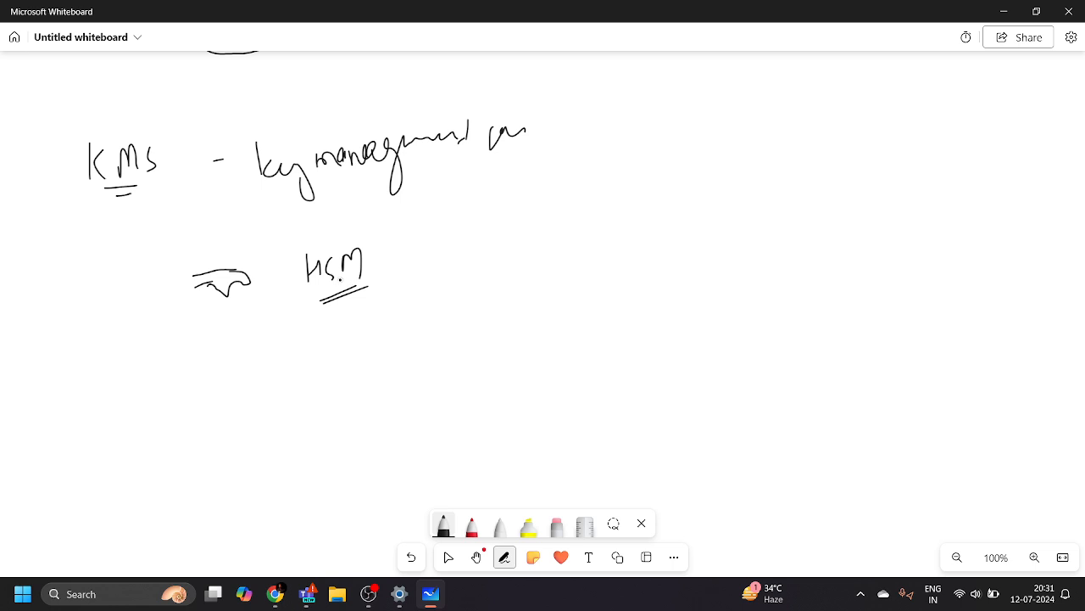
{"action": "left_click_drag", "start_coordinate": [406, 222], "coordinate": [413, 282]}
{"action": "left_click_drag", "start_coordinate": [642, 179], "coordinate": [649, 225]}
- Handwrite "Cloudtrail" with an arrow leading to "log, monitor, retain" below the HSM note
{"action": "mouse_move", "coordinate": [107, 366]}
{"action": "left_mouse_down"}
{"action": "mouse_move", "coordinate": [125, 404]}
{"action": "mouse_move", "coordinate": [138, 392]}
{"action": "mouse_move", "coordinate": [215, 392]}
{"action": "mouse_move", "coordinate": [210, 361]}
{"action": "mouse_move", "coordinate": [237, 385]}
{"action": "mouse_move", "coordinate": [264, 374]}
{"action": "mouse_move", "coordinate": [259, 389]}
{"action": "left_mouse_up"}
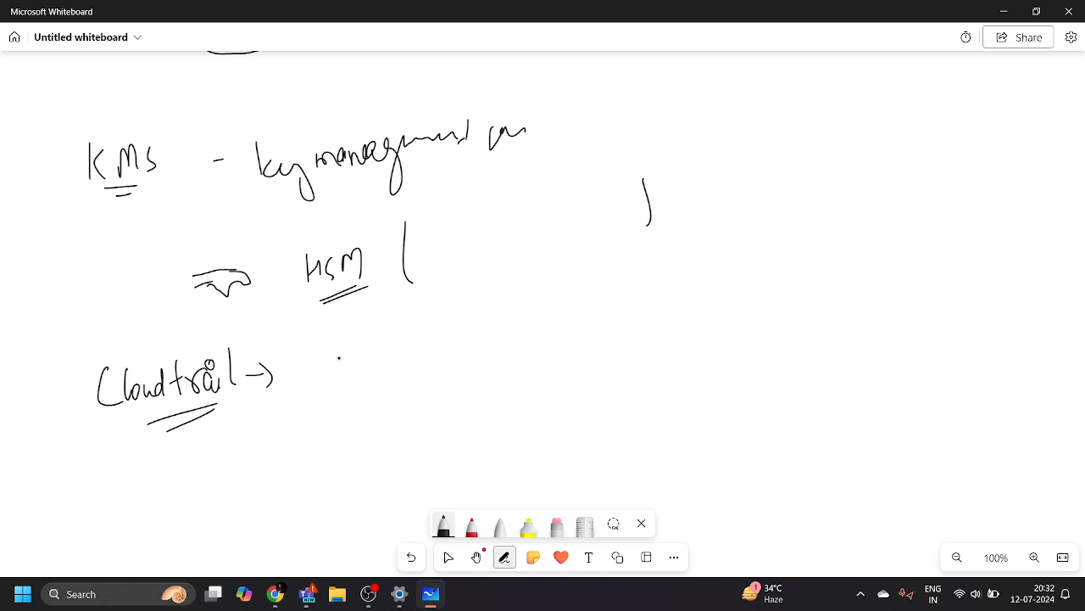
{"action": "left_click_drag", "start_coordinate": [316, 351], "coordinate": [339, 405]}
{"action": "mouse_move", "coordinate": [369, 371]}
{"action": "left_mouse_down"}
{"action": "mouse_move", "coordinate": [368, 382]}
{"action": "mouse_move", "coordinate": [484, 346]}
{"action": "mouse_move", "coordinate": [507, 325]}
{"action": "mouse_move", "coordinate": [532, 354]}
{"action": "left_mouse_up"}
{"action": "left_click_drag", "start_coordinate": [544, 336], "coordinate": [691, 308]}
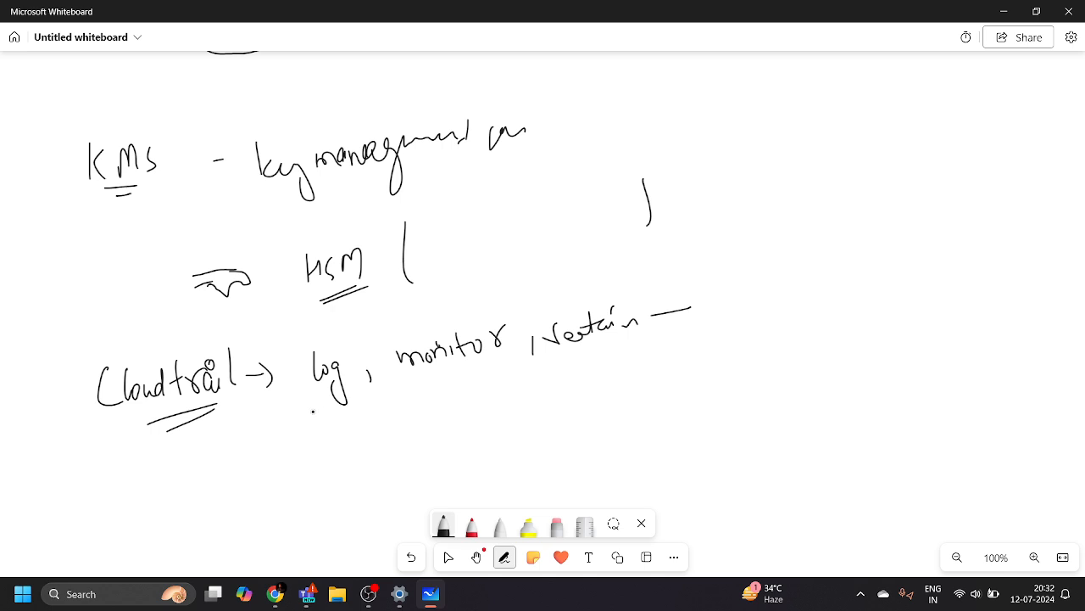
- Branch down from the Cloudtrail functions to "AWS Acc" and double-underline "Acc"
{"action": "mouse_move", "coordinate": [296, 414]}
{"action": "left_mouse_down"}
{"action": "mouse_move", "coordinate": [331, 451]}
{"action": "mouse_move", "coordinate": [323, 462]}
{"action": "left_mouse_up"}
{"action": "mouse_move", "coordinate": [360, 438]}
{"action": "left_mouse_down"}
{"action": "mouse_move", "coordinate": [369, 449]}
{"action": "mouse_move", "coordinate": [405, 433]}
{"action": "mouse_move", "coordinate": [463, 432]}
{"action": "left_mouse_up"}
{"action": "left_click_drag", "start_coordinate": [429, 446], "coordinate": [446, 442]}
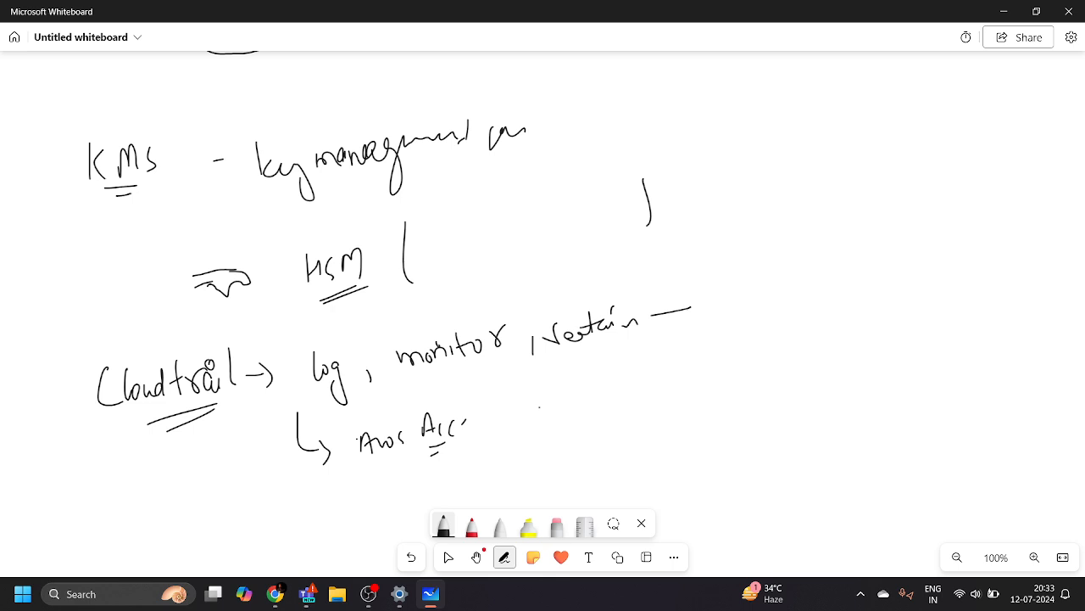
- Switch to the Chrome window showing the AWS Console Home page
{"action": "key", "text": "alt+Tab"}
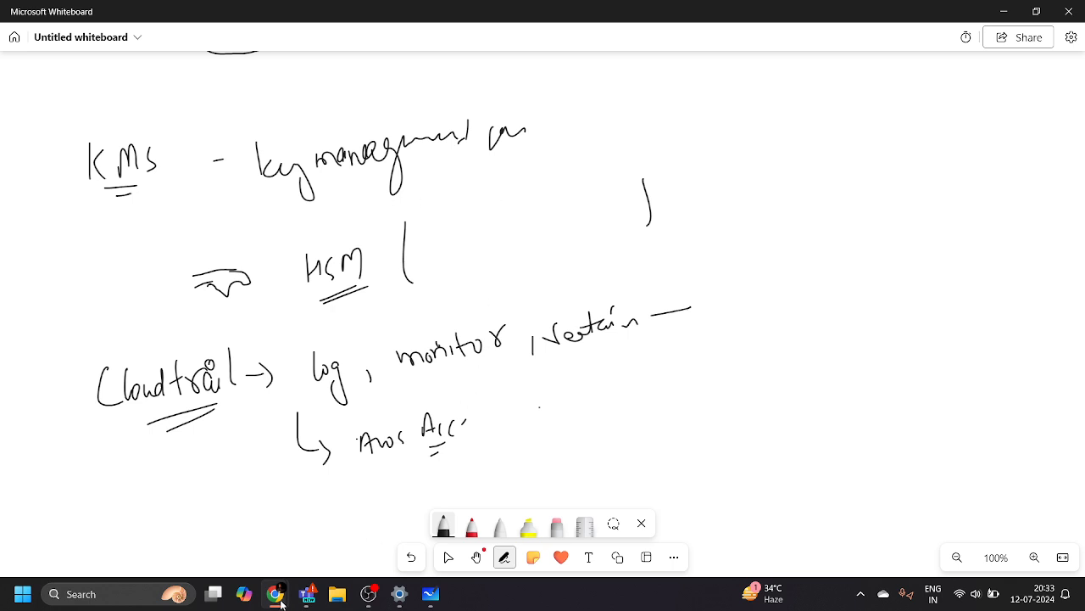
{"action": "mouse_move", "coordinate": [282, 598]}
{"action": "left_click", "coordinate": [424, 539]}
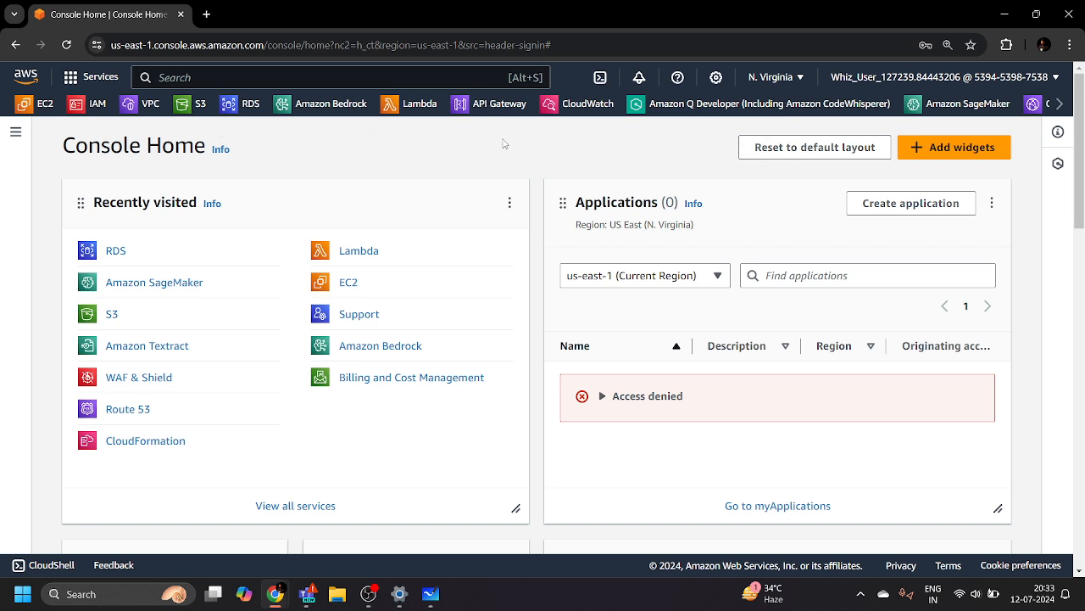
- Search the web for "aws management console" in a new tab, close the old console tab, and enter the console from the AWS result
{"action": "left_click", "coordinate": [206, 15]}
{"action": "type", "text": "aws m"}
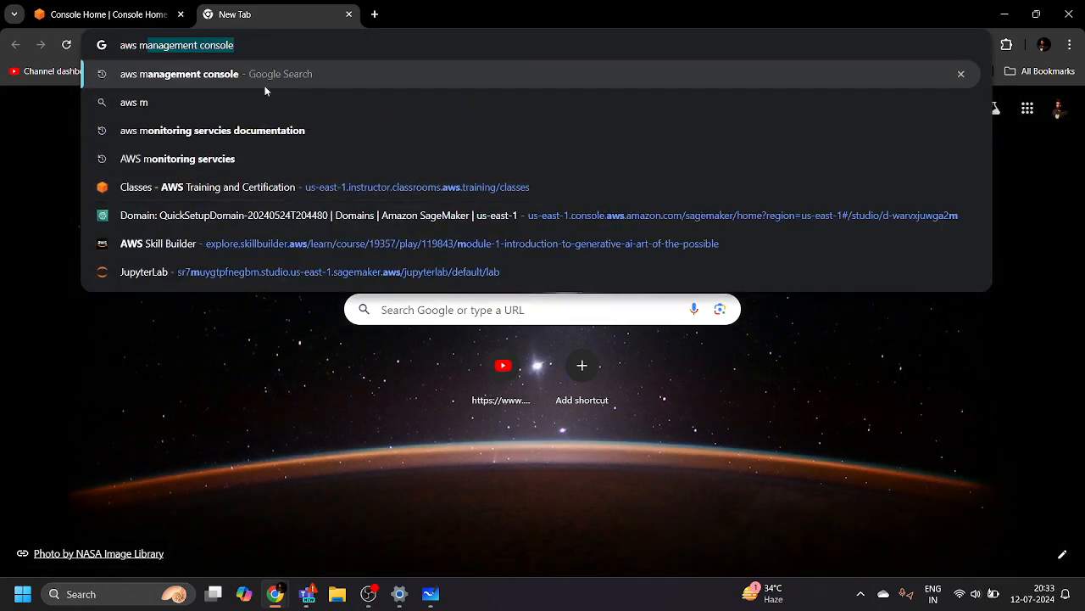
{"action": "left_click", "coordinate": [268, 72]}
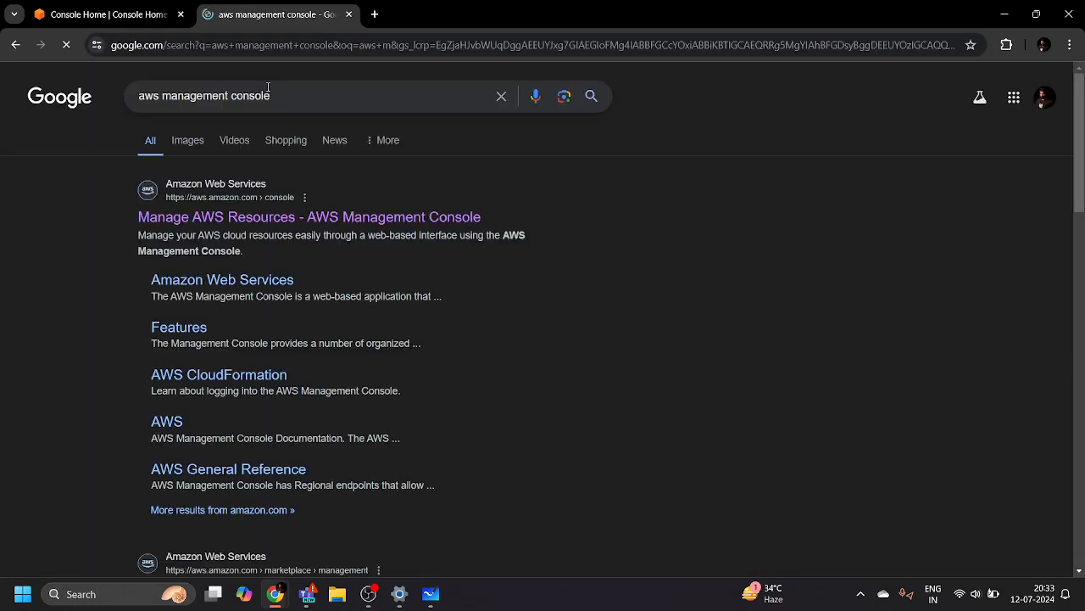
{"action": "left_click", "coordinate": [248, 218]}
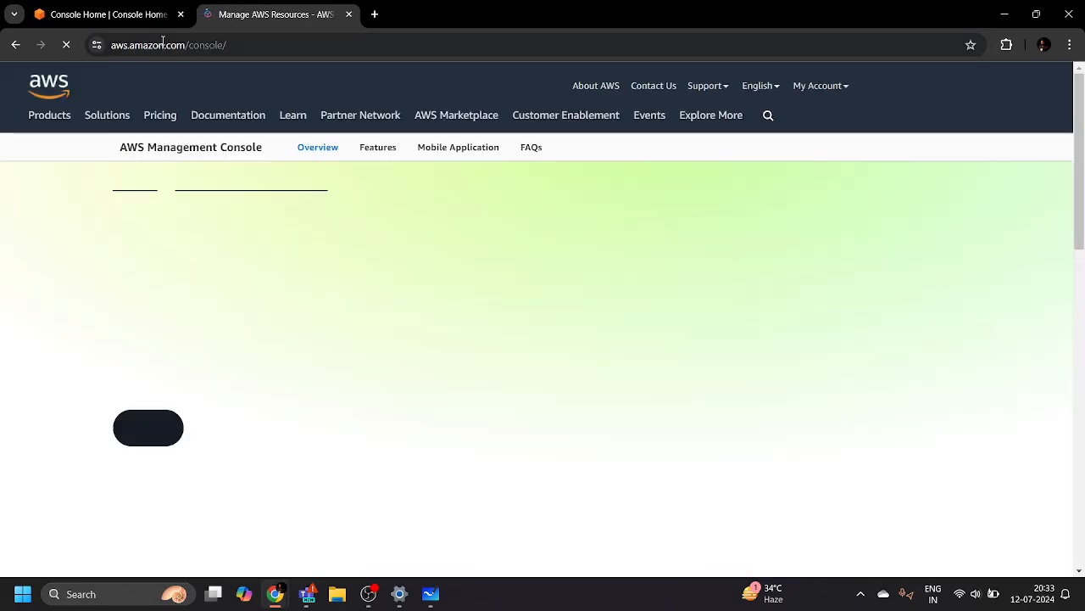
{"action": "left_click", "coordinate": [180, 15]}
{"action": "left_click", "coordinate": [942, 93]}
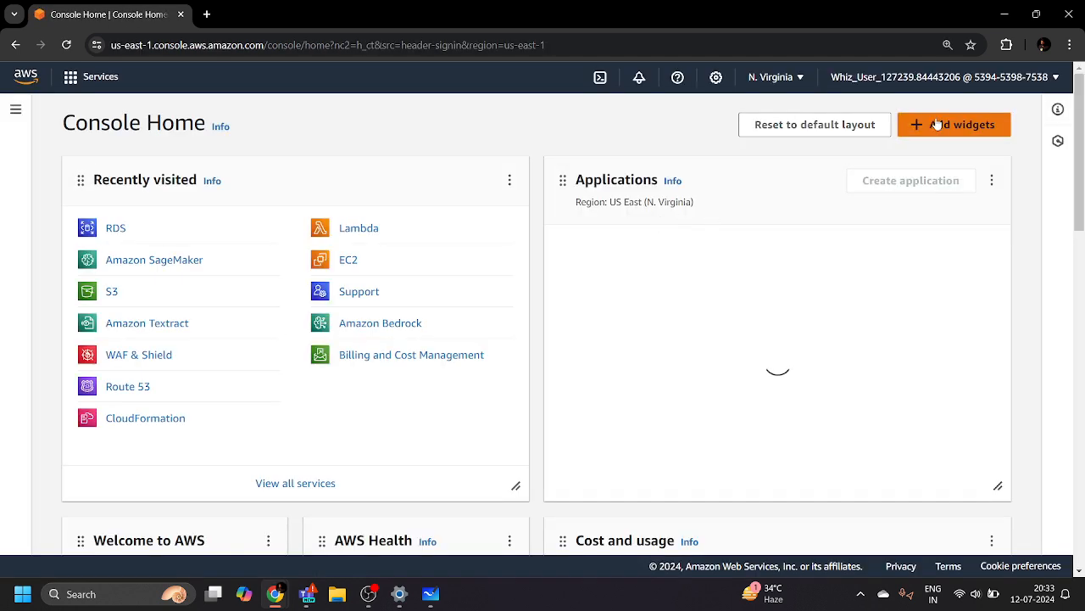
- Sign out of the current IAM user and sign in to the console as root user with the saved e-mail
{"action": "left_click", "coordinate": [939, 77]}
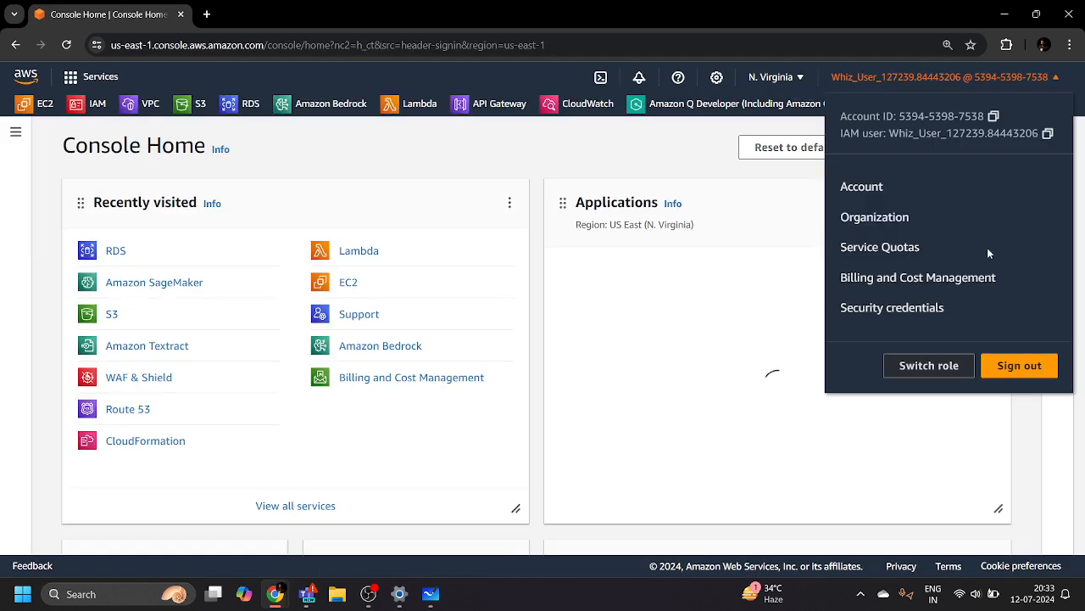
{"action": "left_click", "coordinate": [1015, 356]}
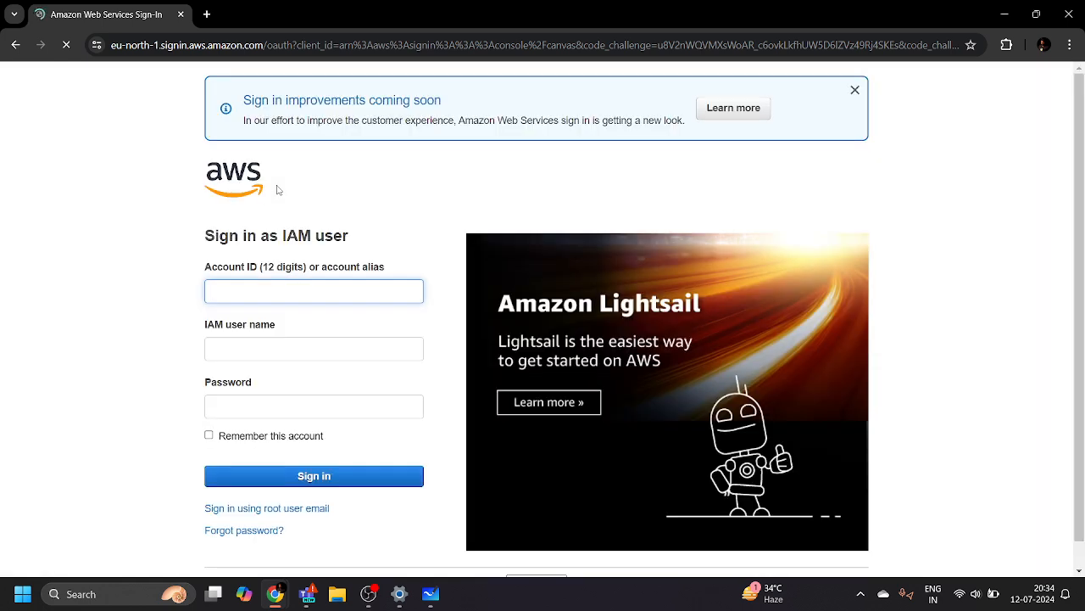
{"action": "left_click", "coordinate": [280, 507]}
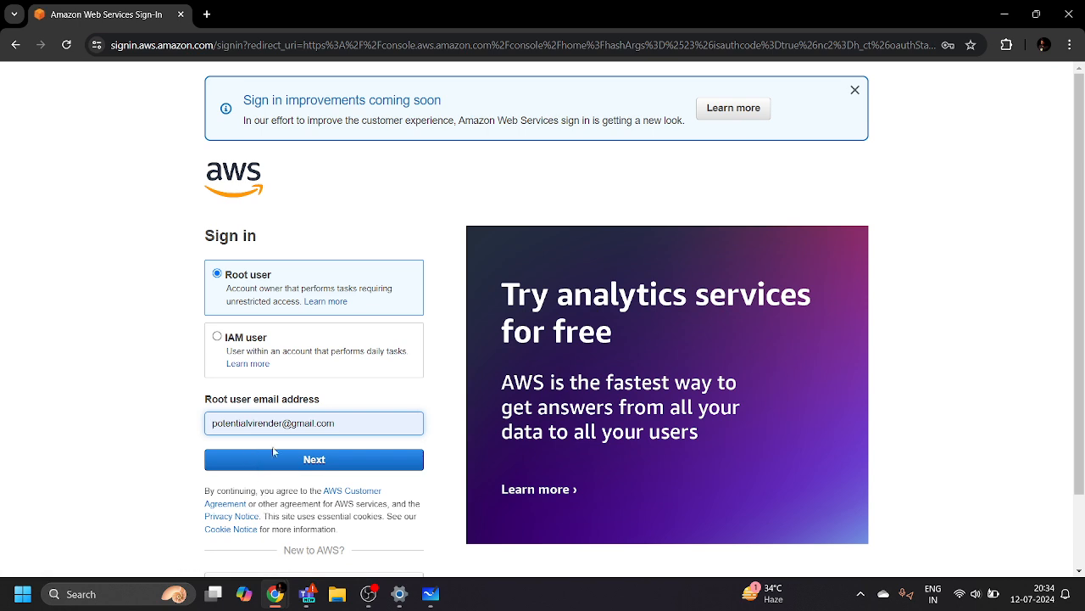
{"action": "left_click", "coordinate": [296, 456]}
{"action": "left_click", "coordinate": [315, 357]}
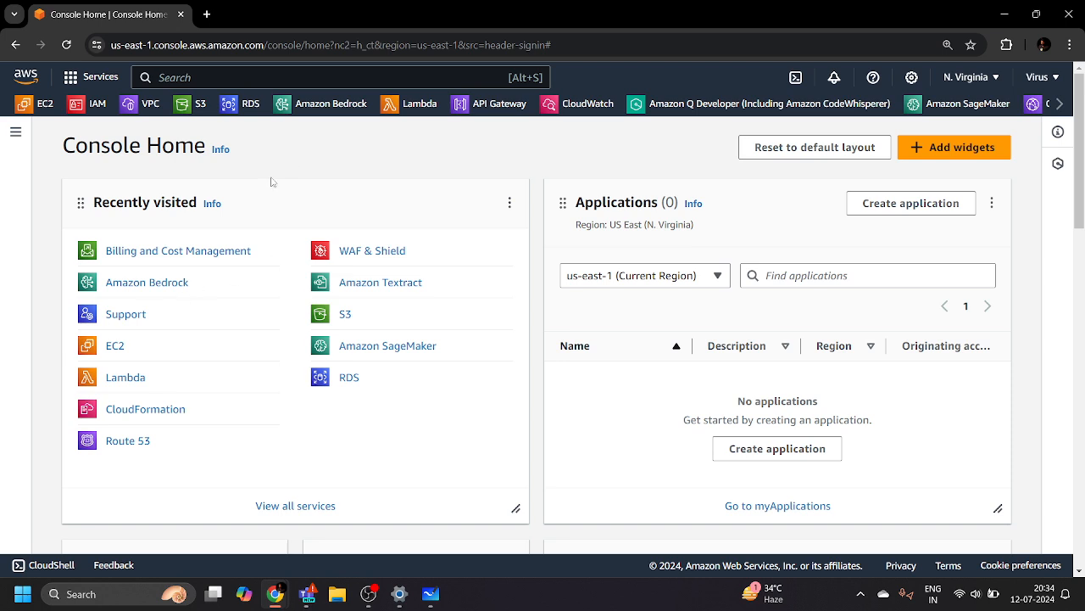
- Search the AWS services for "KMS", open Key Management Service, and review its introduction page
{"action": "left_click", "coordinate": [286, 75]}
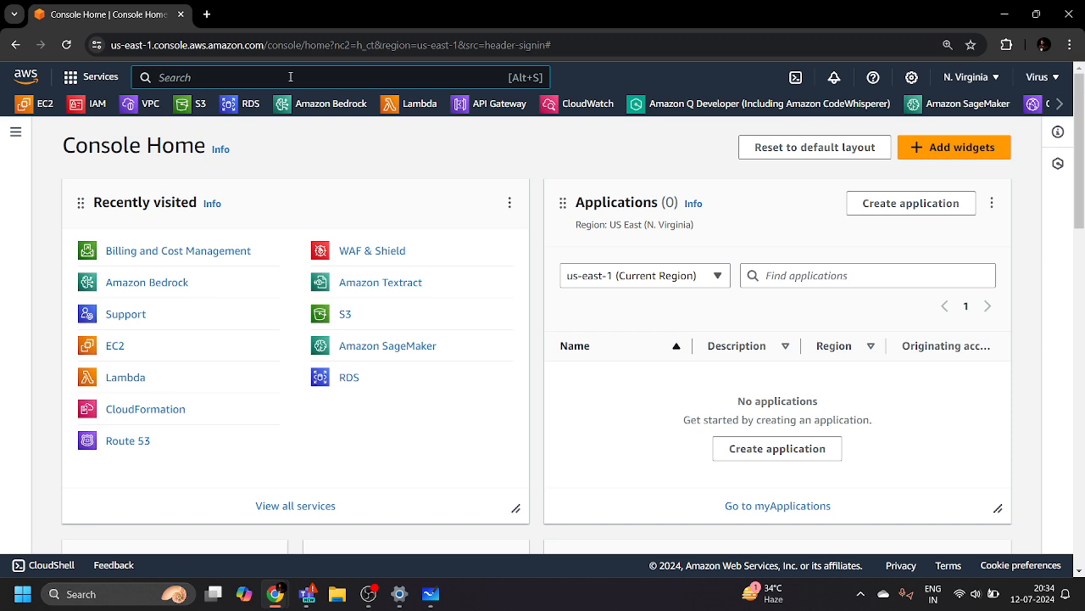
{"action": "type", "text": "KMS"}
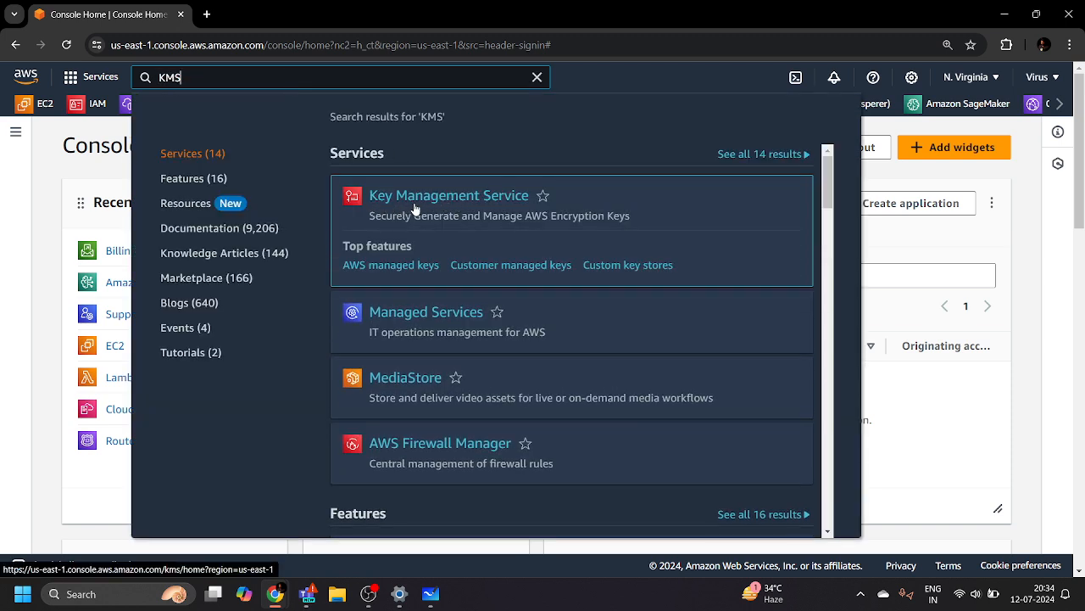
{"action": "left_click", "coordinate": [481, 204]}
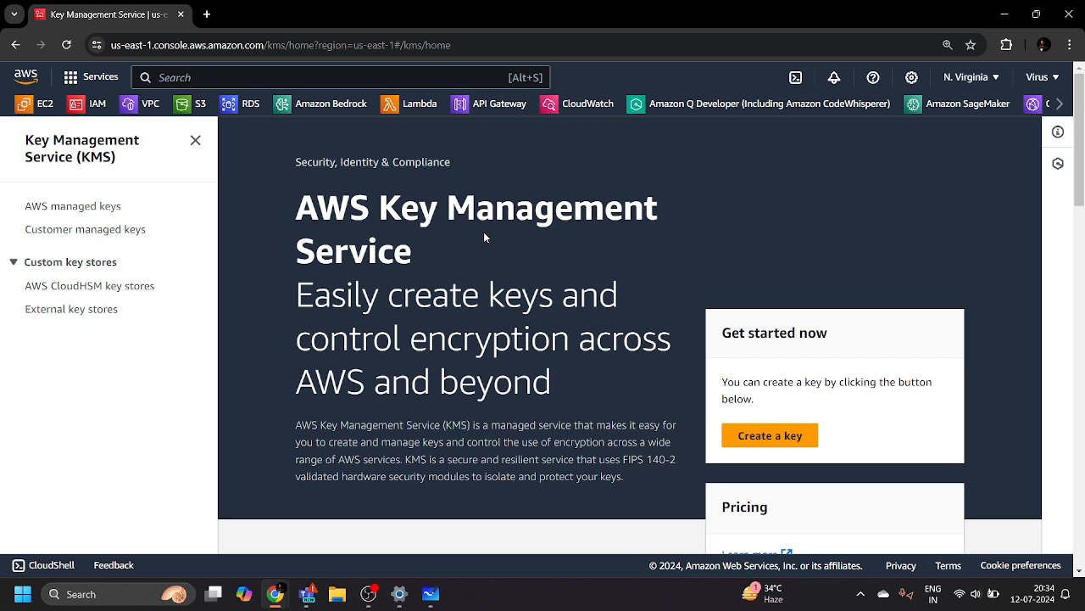
{"action": "left_click_drag", "start_coordinate": [410, 339], "coordinate": [551, 338]}
{"action": "left_click", "coordinate": [562, 337]}
{"action": "scroll", "coordinate": [563, 355], "scroll_direction": "down", "scroll_amount": 2}
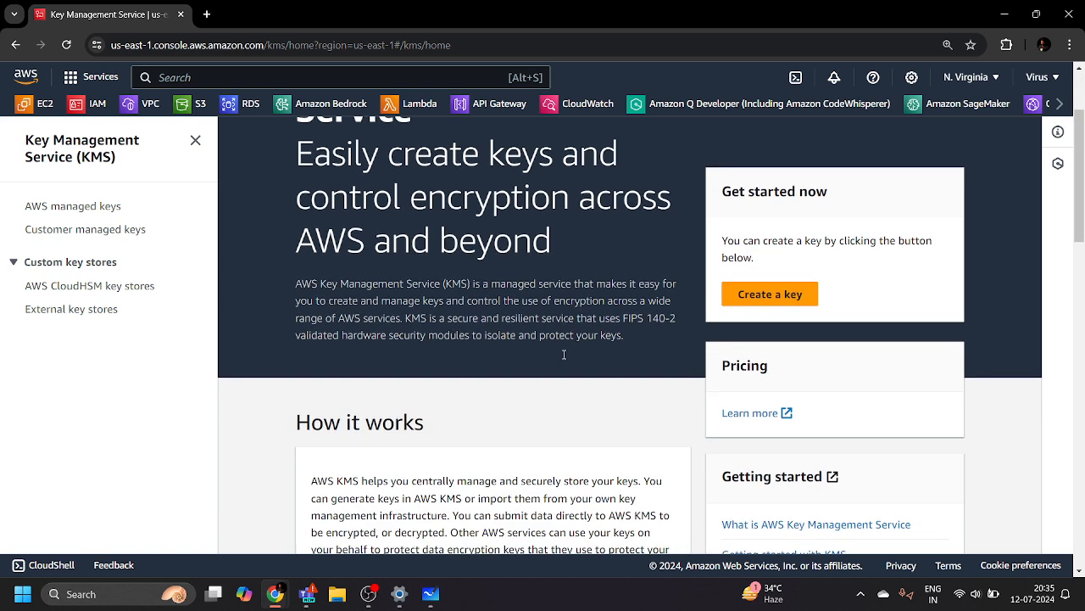
- Start creating a KMS key with the Symmetric key type and Encrypt and decrypt usage, continuing to the labels page
{"action": "left_click", "coordinate": [769, 294]}
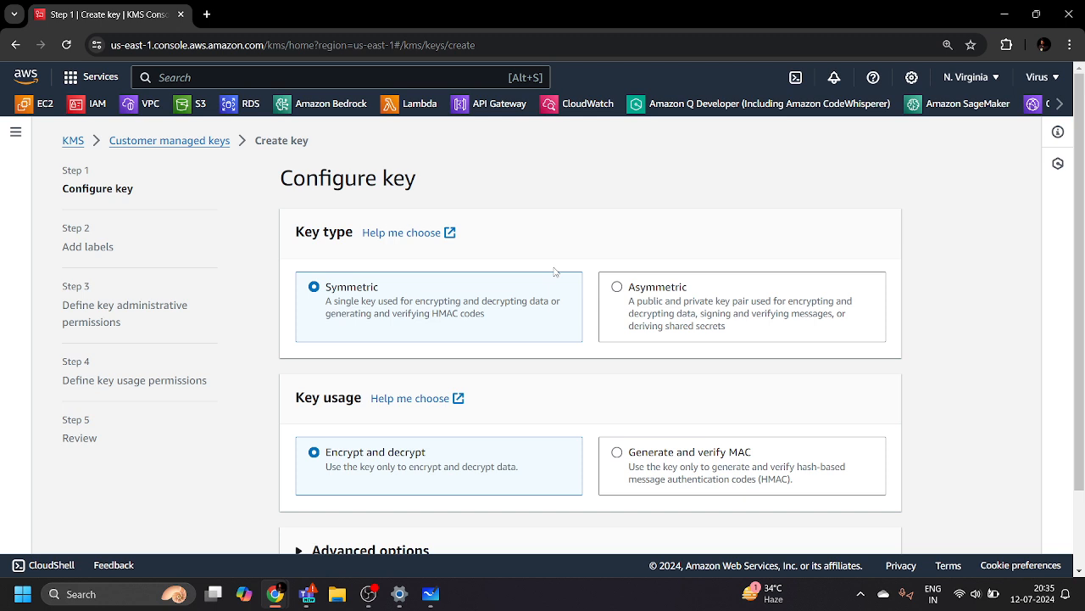
{"action": "scroll", "coordinate": [511, 294], "scroll_direction": "down", "scroll_amount": 1}
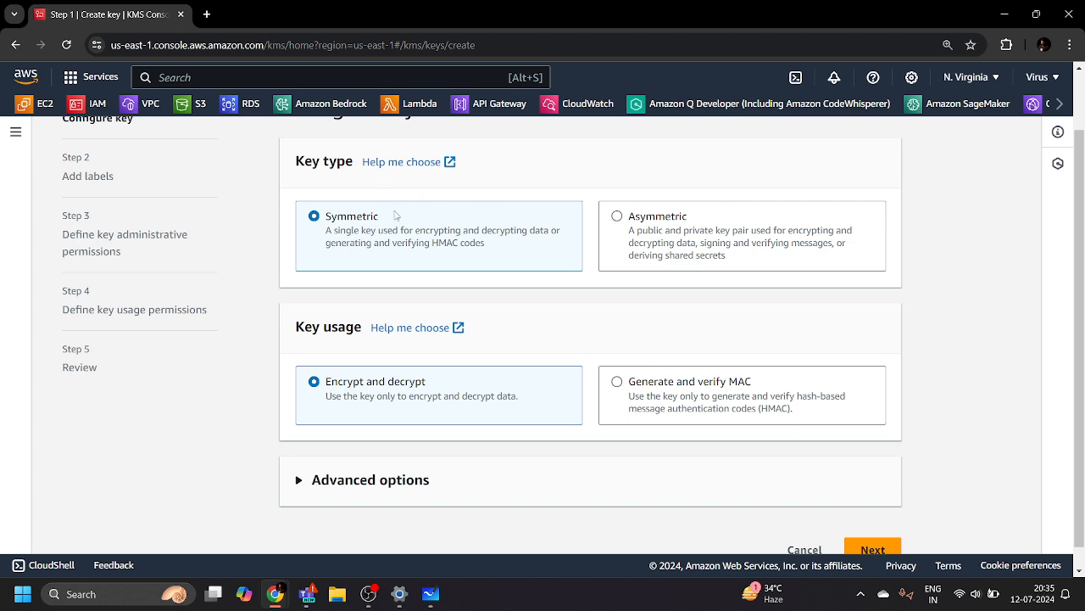
{"action": "scroll", "coordinate": [395, 216], "scroll_direction": "down", "scroll_amount": 1}
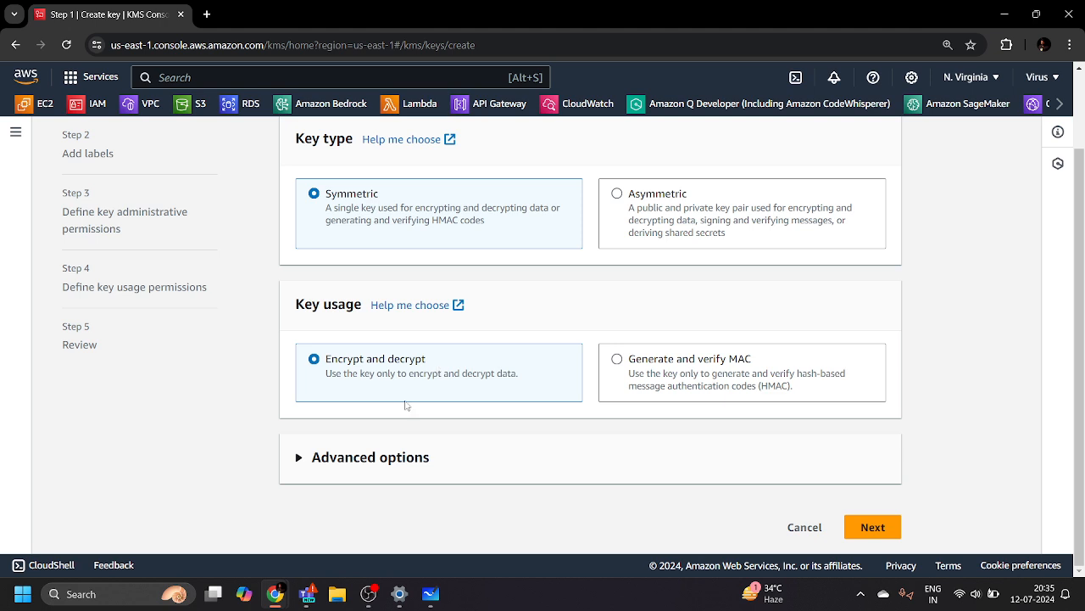
{"action": "left_click", "coordinate": [867, 526]}
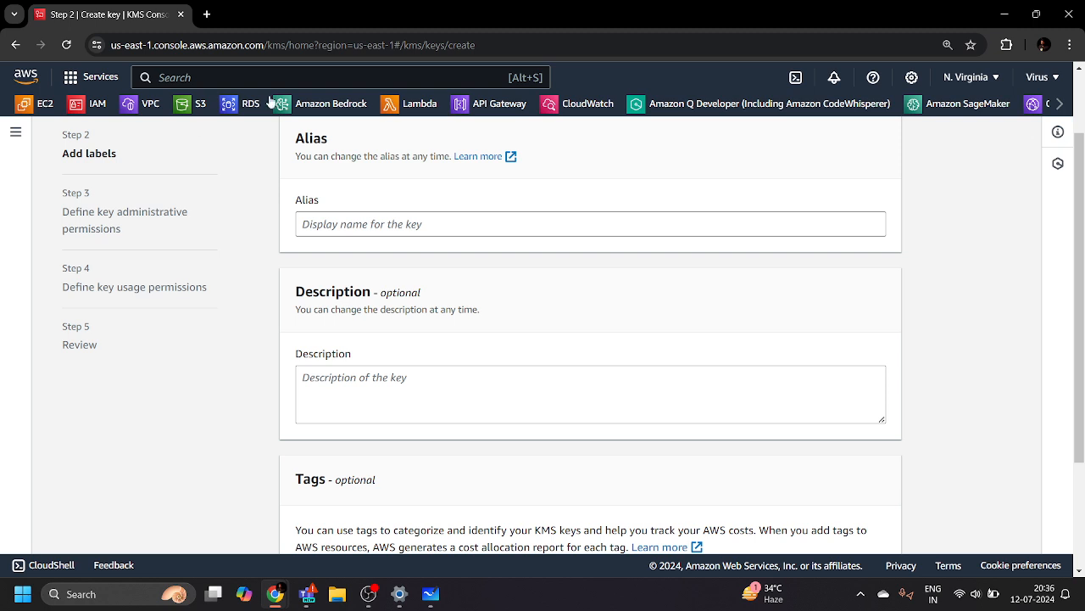
- Examine the alias, description and tags sections of the Add labels page
{"action": "scroll", "coordinate": [366, 279], "scroll_direction": "up", "scroll_amount": 2}
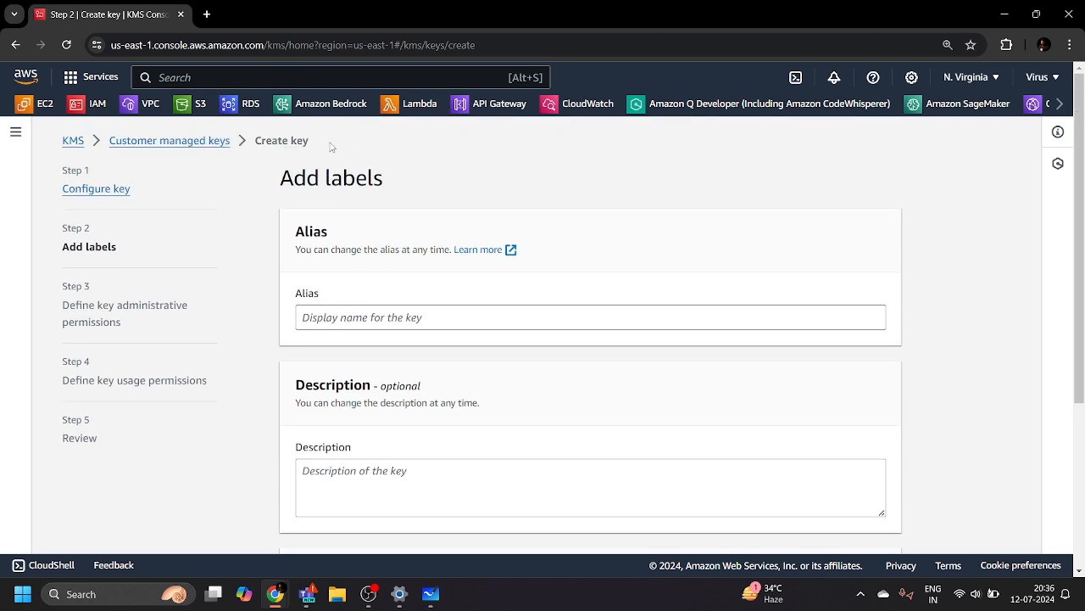
{"action": "left_click_drag", "start_coordinate": [279, 189], "coordinate": [422, 184]}
{"action": "left_click", "coordinate": [424, 186]}
{"action": "scroll", "coordinate": [360, 372], "scroll_direction": "down", "scroll_amount": 3}
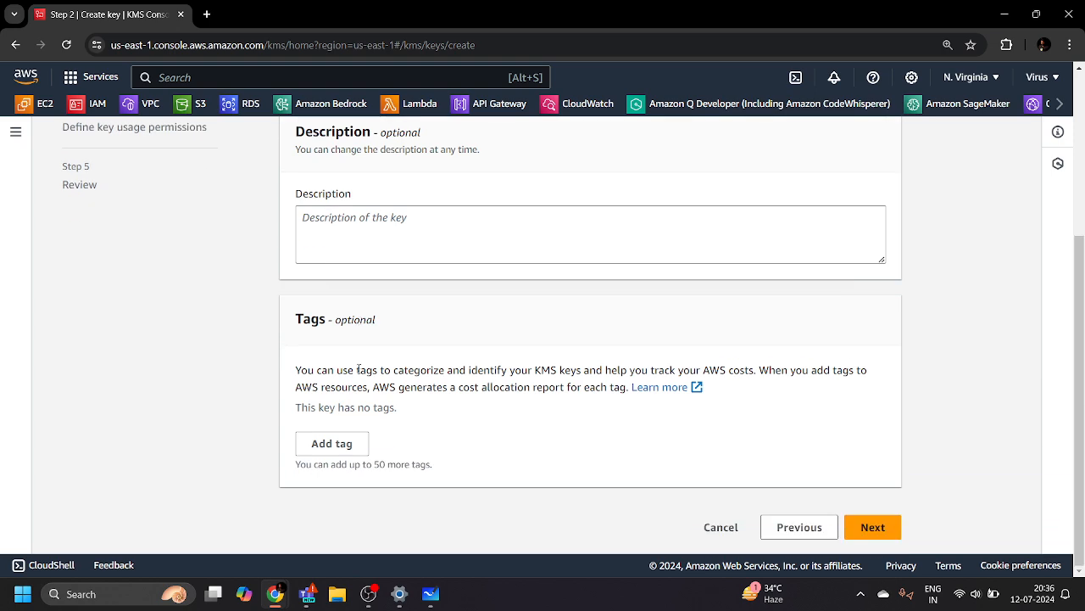
{"action": "scroll", "coordinate": [358, 368], "scroll_direction": "up", "scroll_amount": 3}
{"action": "scroll", "coordinate": [359, 368], "scroll_direction": "down", "scroll_amount": 2}
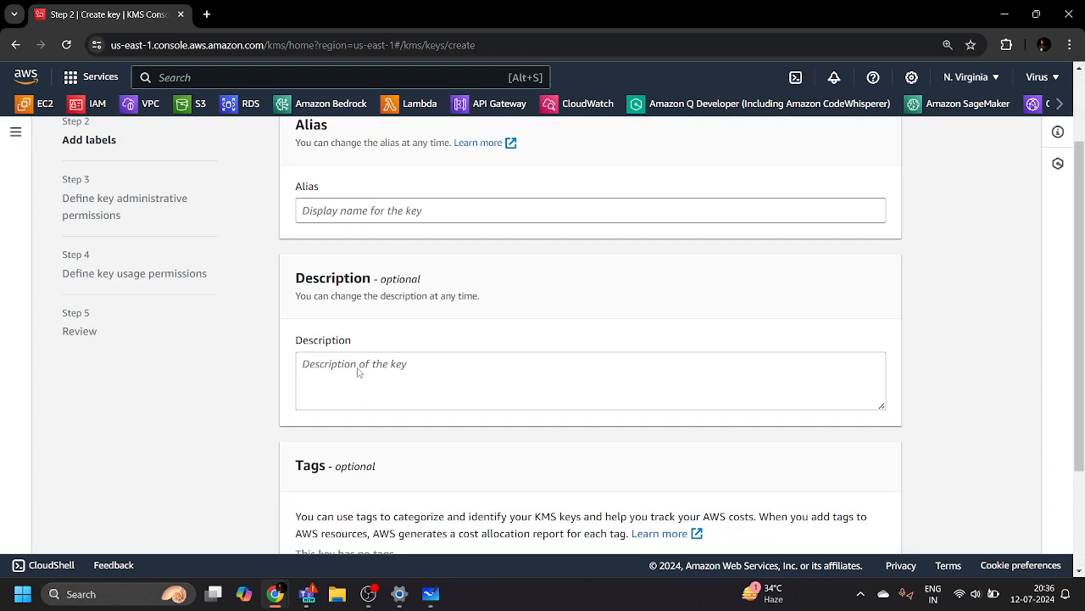
{"action": "scroll", "coordinate": [348, 360], "scroll_direction": "up", "scroll_amount": 1}
{"action": "scroll", "coordinate": [613, 395], "scroll_direction": "down", "scroll_amount": 2}
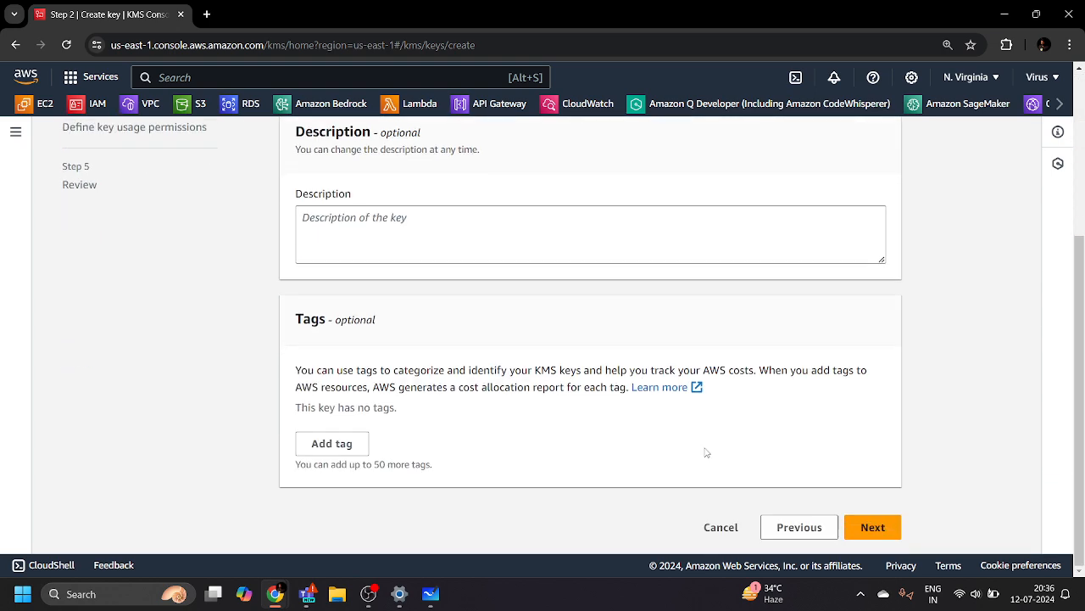
- Set the key's alias to "First_kMS_Key"
{"action": "left_click", "coordinate": [865, 526]}
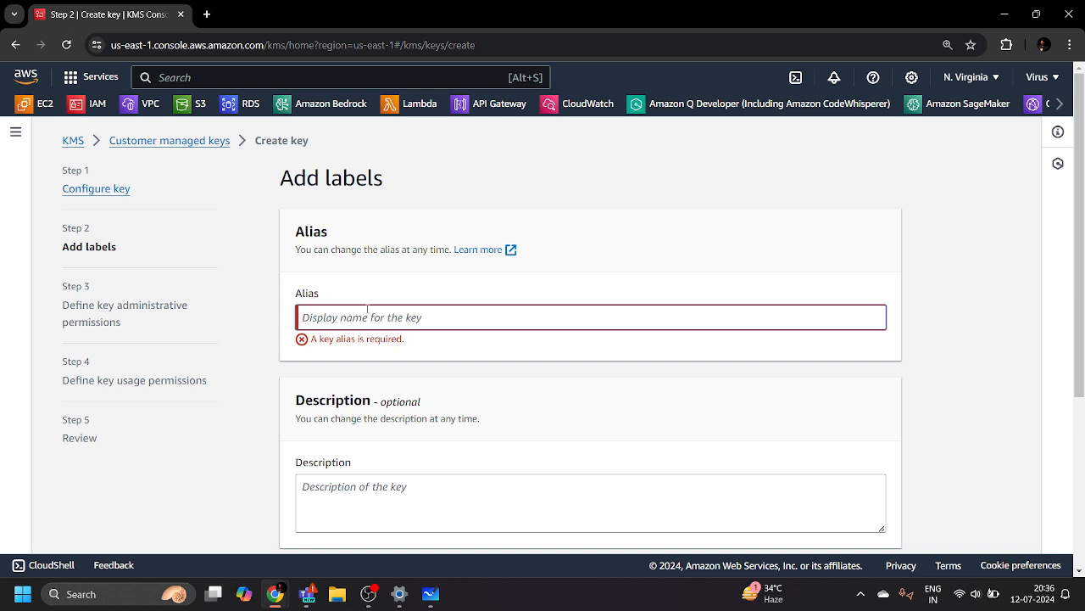
{"action": "type", "text": "Firs"}
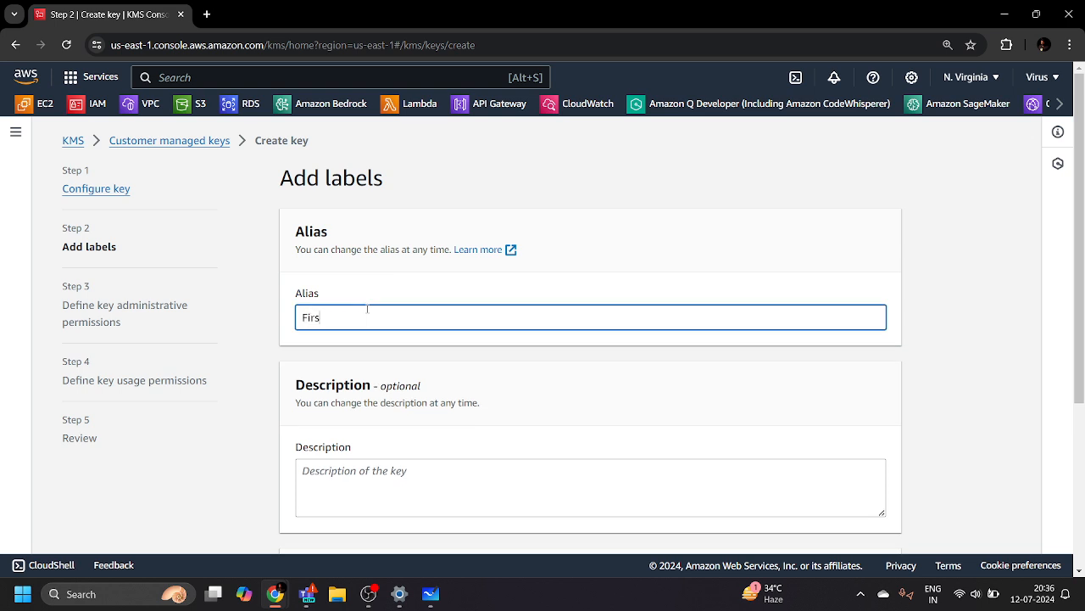
{"action": "type", "text": "t_kMS_Key"}
{"action": "scroll", "coordinate": [458, 335], "scroll_direction": "down", "scroll_amount": 3}
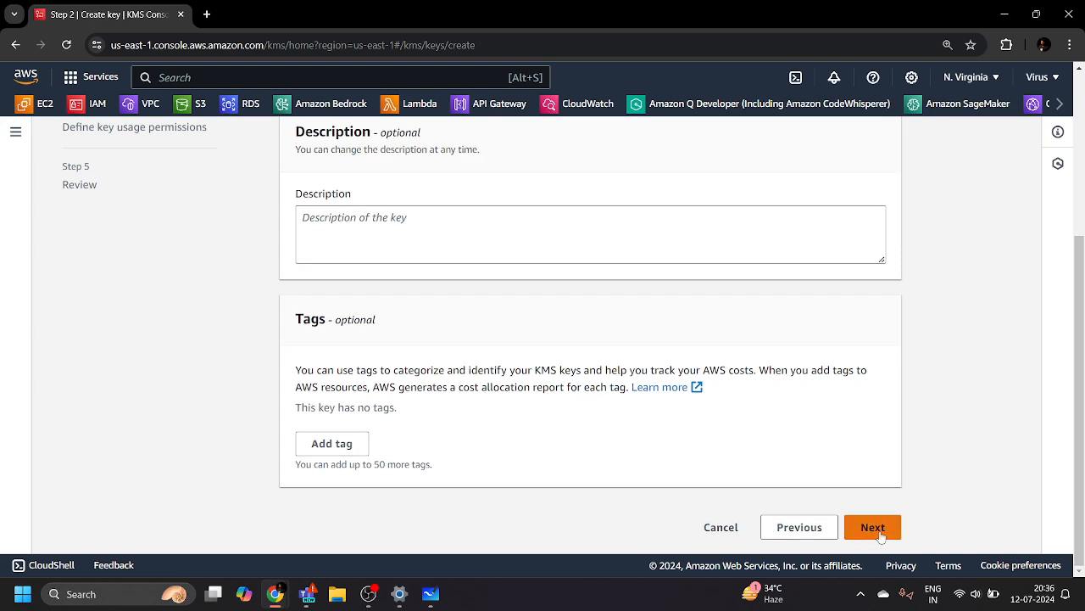
{"action": "scroll", "coordinate": [671, 364], "scroll_direction": "up", "scroll_amount": 3}
{"action": "scroll", "coordinate": [480, 365], "scroll_direction": "down", "scroll_amount": 2}
- Enter the key description "KMS keys to encrypt our S3 bucket" and continue to the administrative permissions without adding tags
{"action": "left_click", "coordinate": [436, 300]}
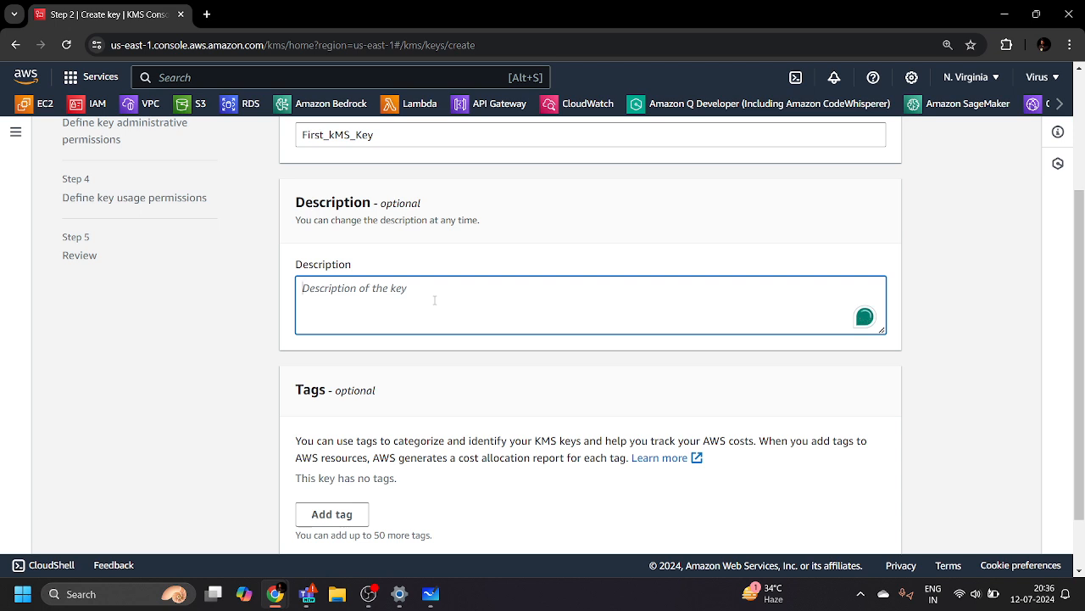
{"action": "type", "text": "KMS keys "}
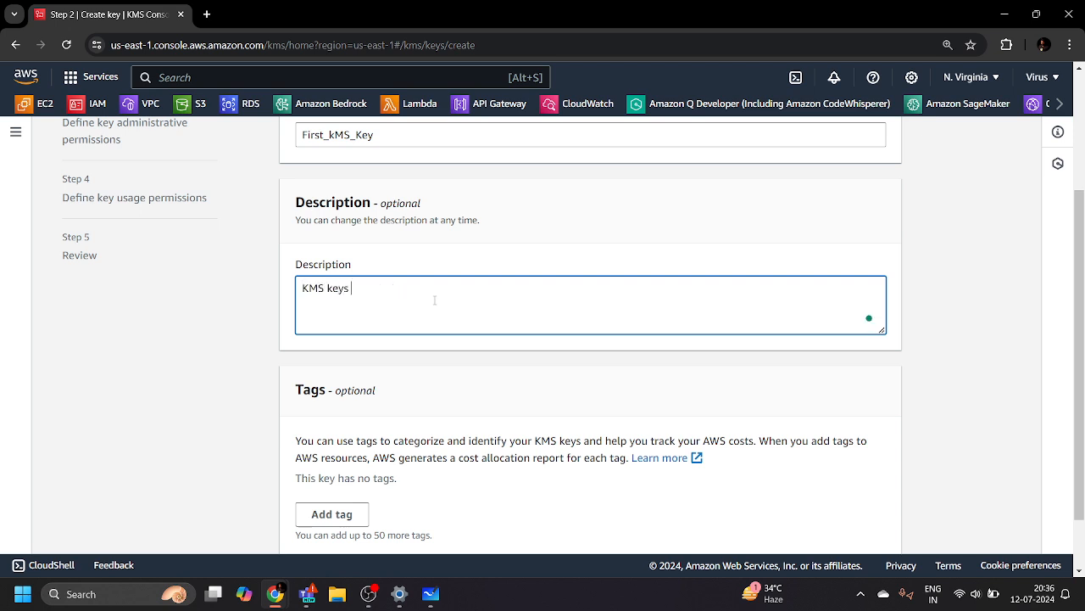
{"action": "type", "text": "to encrypt our S3 bucke"}
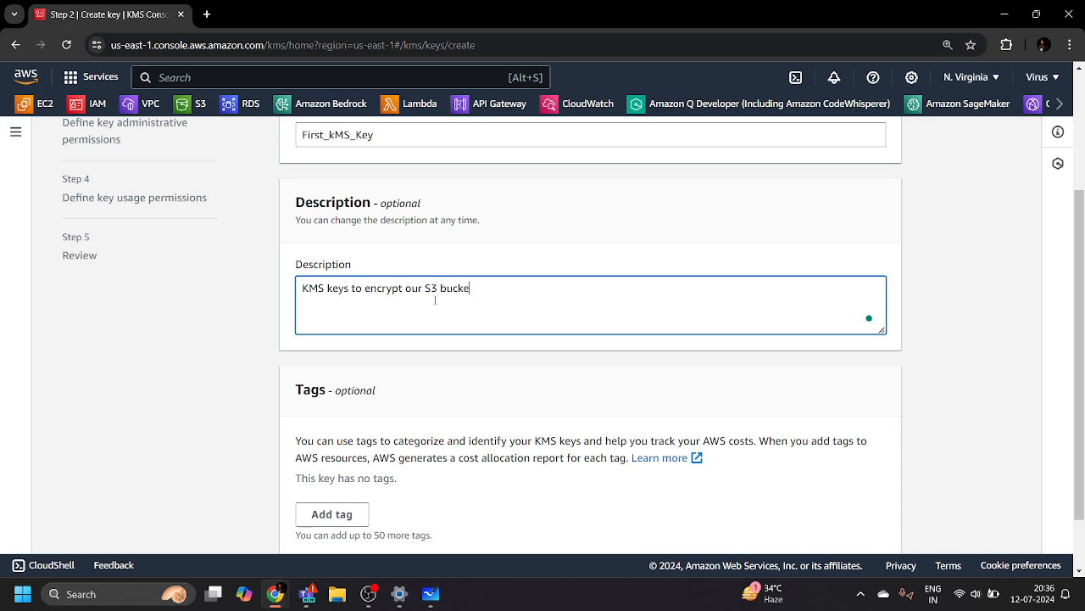
{"action": "type", "text": "t"}
{"action": "scroll", "coordinate": [320, 334], "scroll_direction": "down", "scroll_amount": 1}
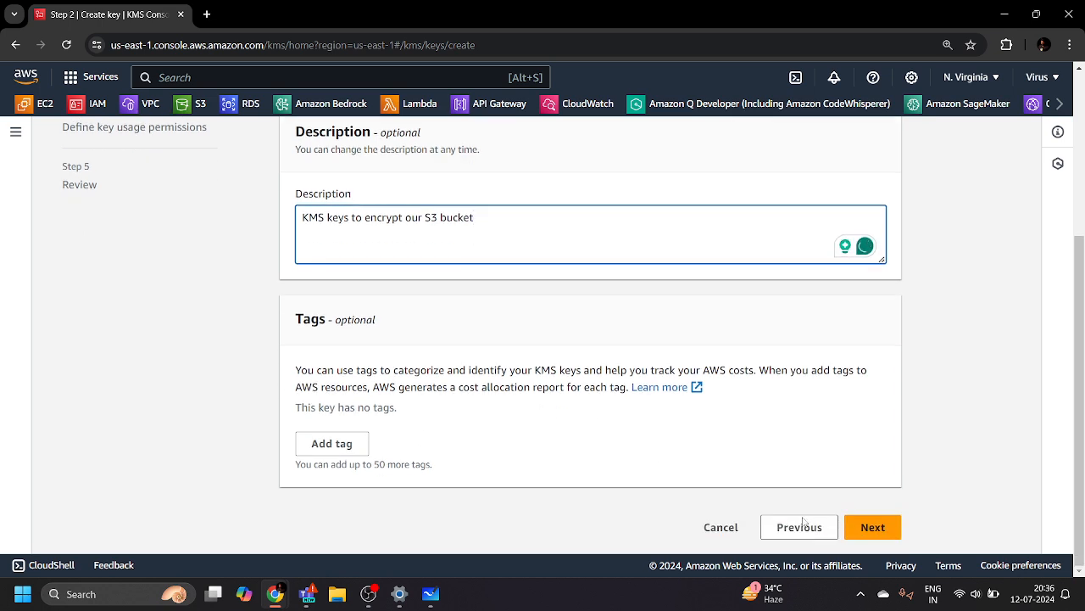
{"action": "left_click", "coordinate": [868, 526]}
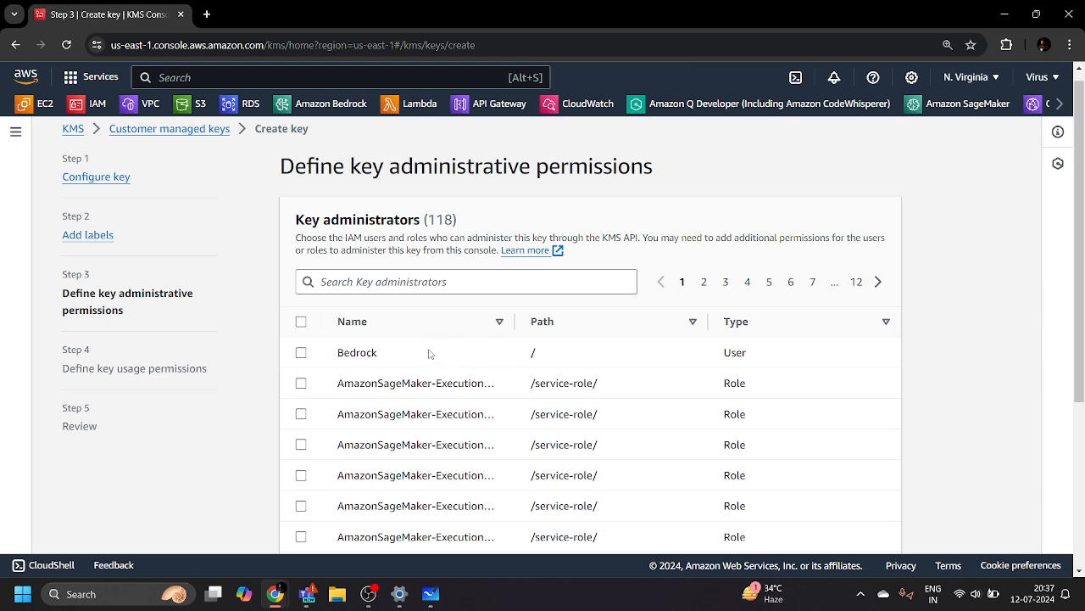
- Review the key administrators list and continue with none selected, keeping key deletion by administrators allowed
{"action": "scroll", "coordinate": [429, 353], "scroll_direction": "down", "scroll_amount": 3}
{"action": "scroll", "coordinate": [429, 353], "scroll_direction": "up", "scroll_amount": 2}
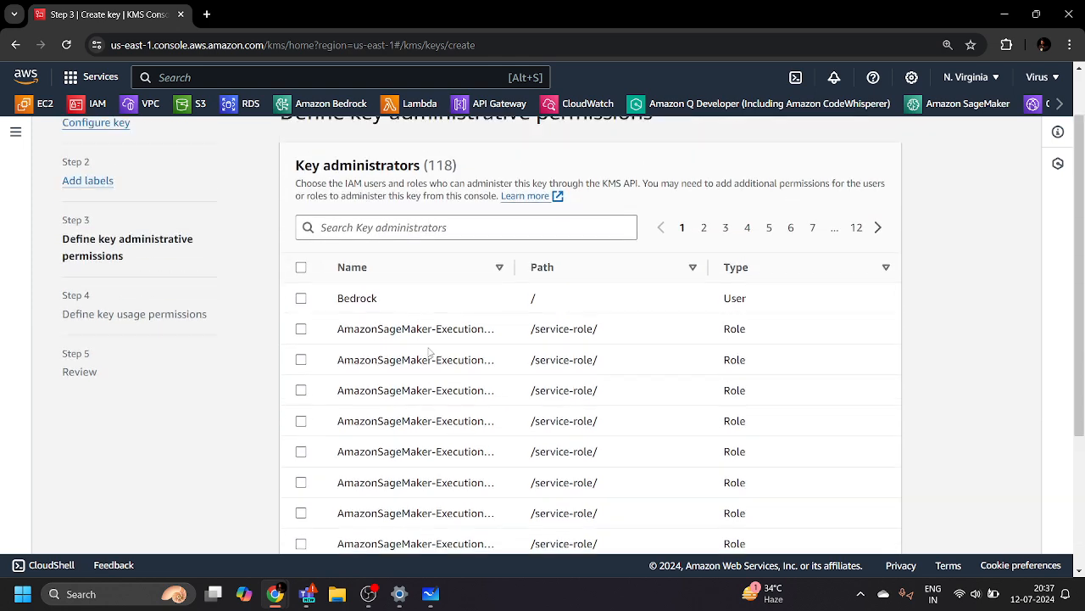
{"action": "scroll", "coordinate": [429, 350], "scroll_direction": "down", "scroll_amount": 1}
{"action": "scroll", "coordinate": [429, 350], "scroll_direction": "down", "scroll_amount": 1}
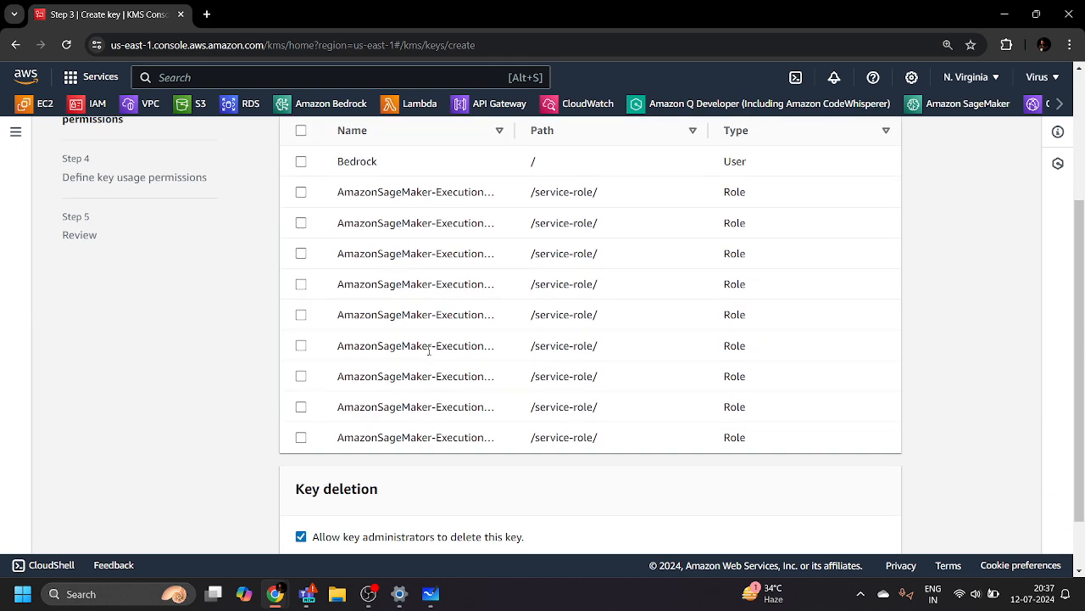
{"action": "scroll", "coordinate": [429, 350], "scroll_direction": "up", "scroll_amount": 1}
{"action": "scroll", "coordinate": [430, 356], "scroll_direction": "up", "scroll_amount": 2}
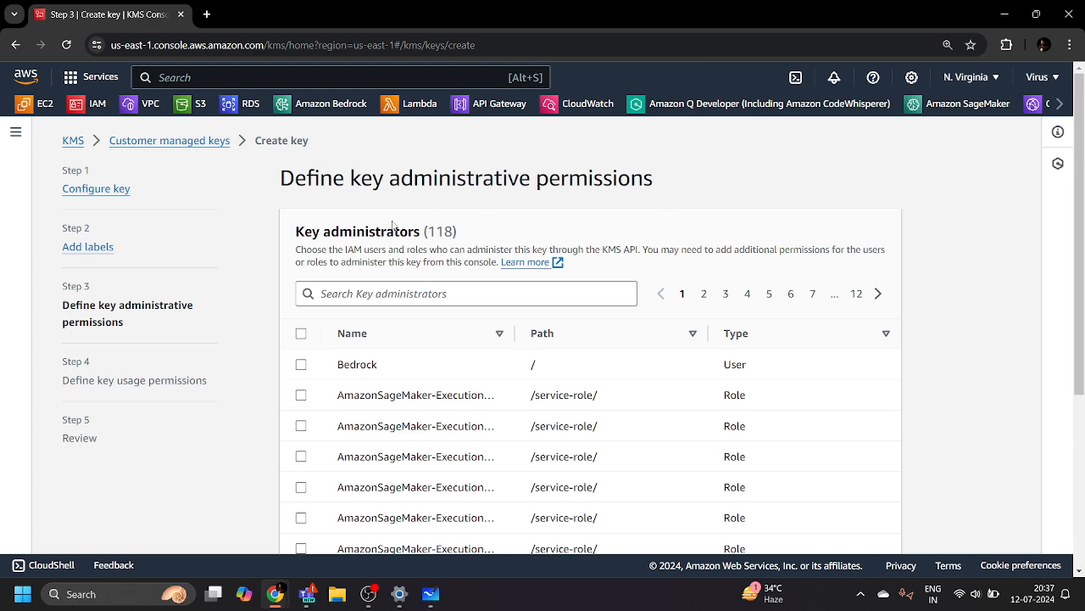
{"action": "scroll", "coordinate": [921, 307], "scroll_direction": "down", "scroll_amount": 3}
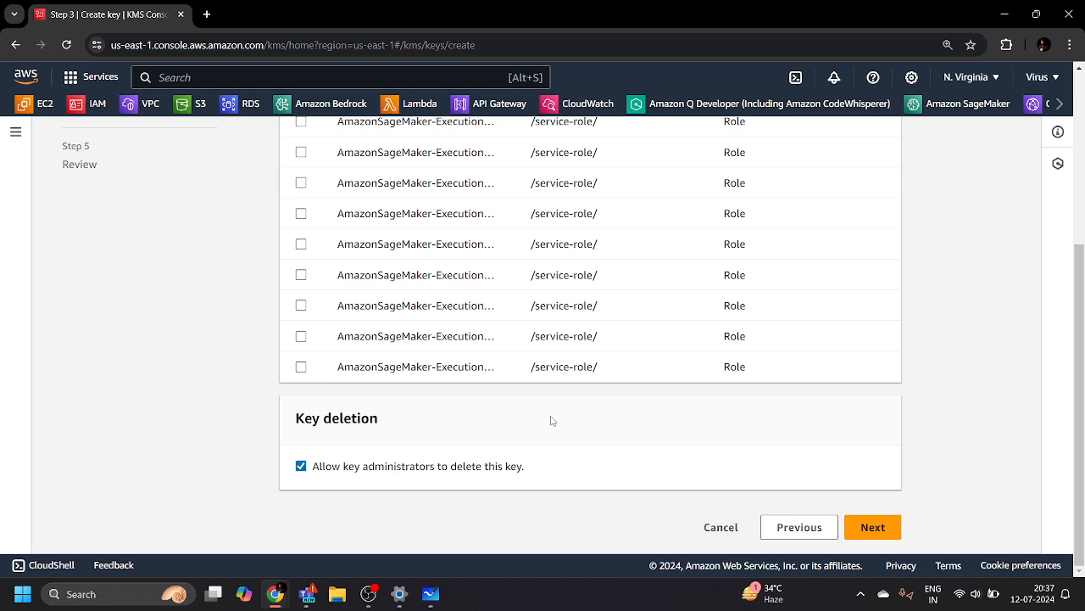
{"action": "left_click", "coordinate": [886, 527]}
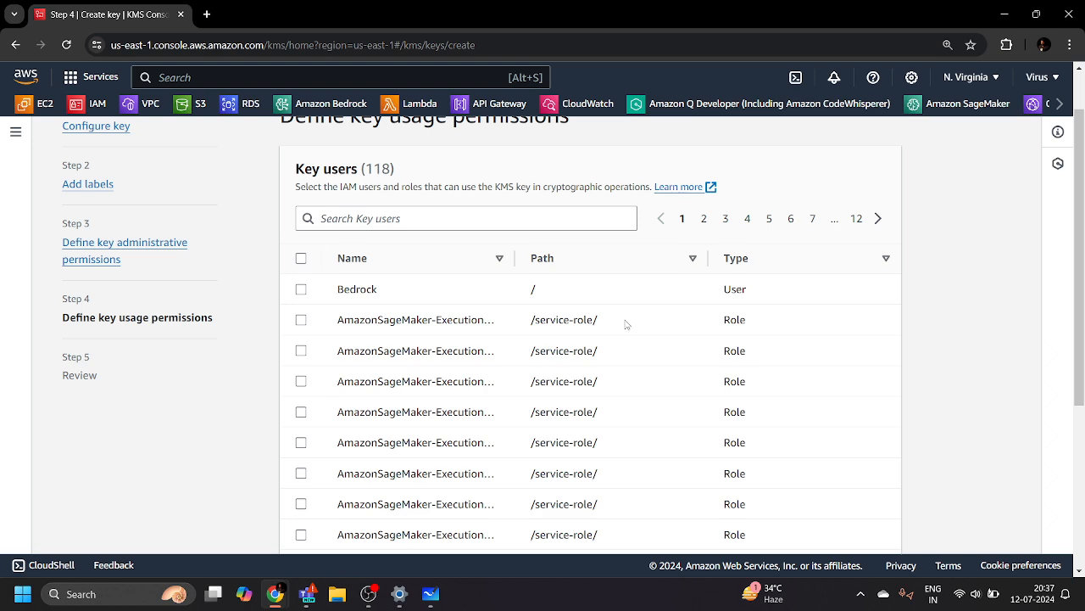
- Review the key users list and continue to the final review without selecting any user or role
{"action": "scroll", "coordinate": [626, 331], "scroll_direction": "down", "scroll_amount": 3}
{"action": "scroll", "coordinate": [625, 331], "scroll_direction": "up", "scroll_amount": 5}
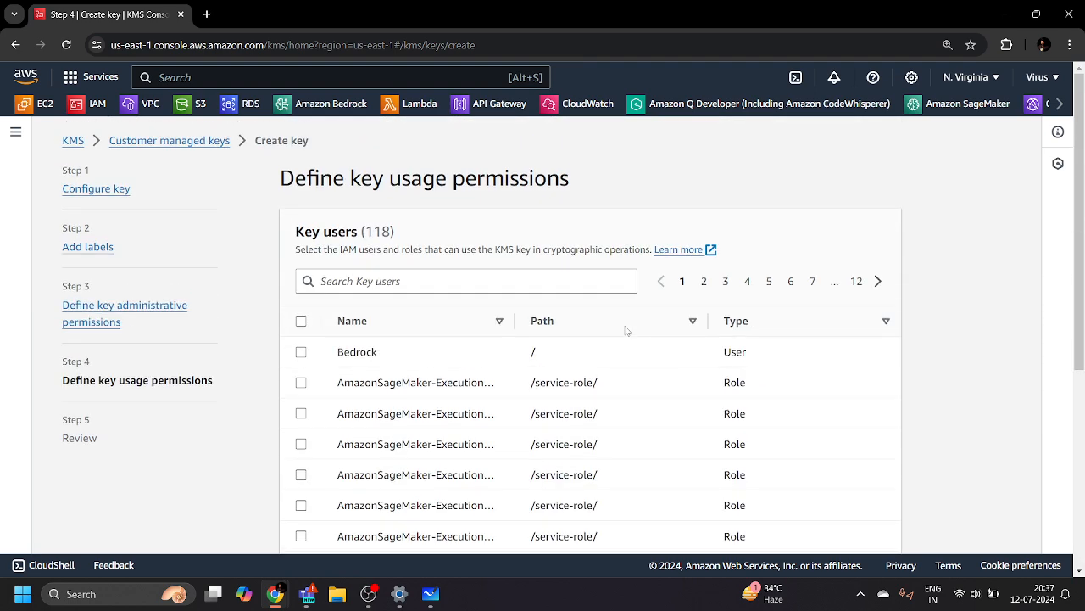
{"action": "scroll", "coordinate": [626, 330], "scroll_direction": "down", "scroll_amount": 5}
{"action": "left_click", "coordinate": [873, 526]}
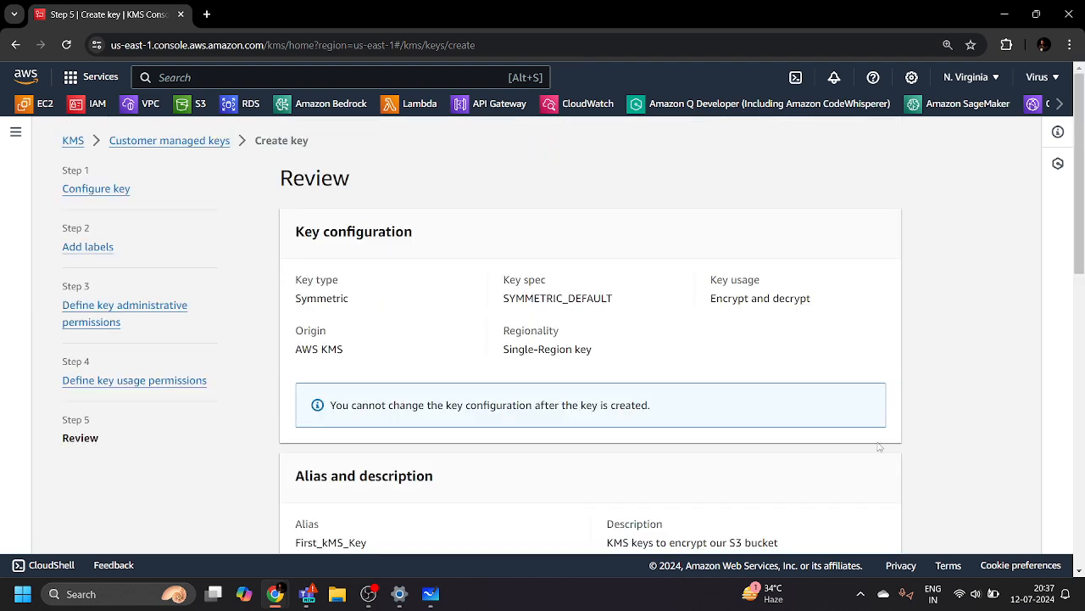
- Review the key's configuration, alias and policy, including its principal and resource entries, and finish creating the key
{"action": "scroll", "coordinate": [446, 286], "scroll_direction": "down", "scroll_amount": 8}
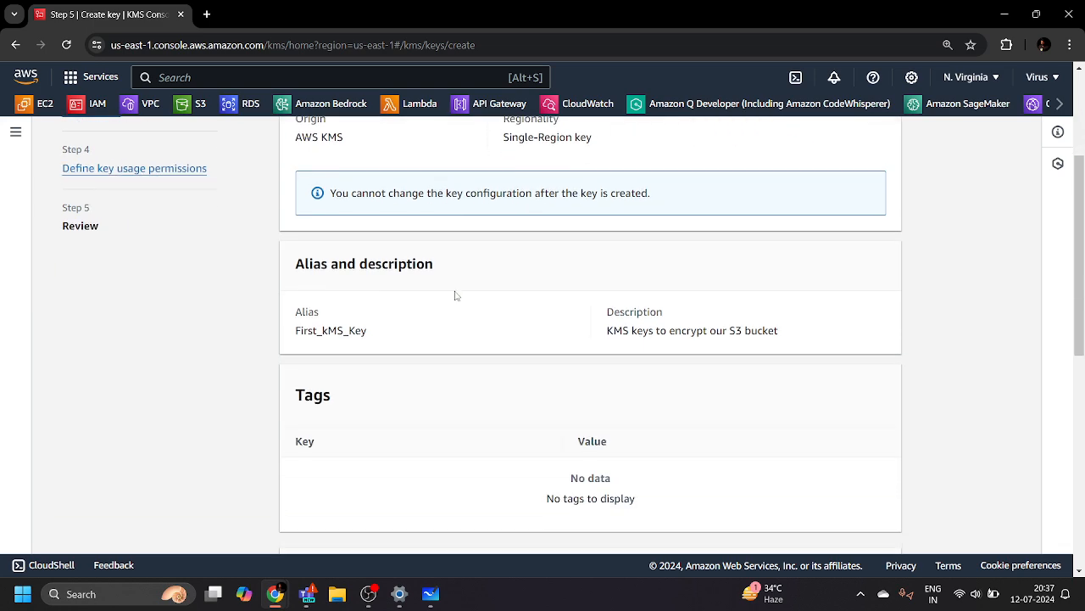
{"action": "scroll", "coordinate": [468, 305], "scroll_direction": "up", "scroll_amount": 3}
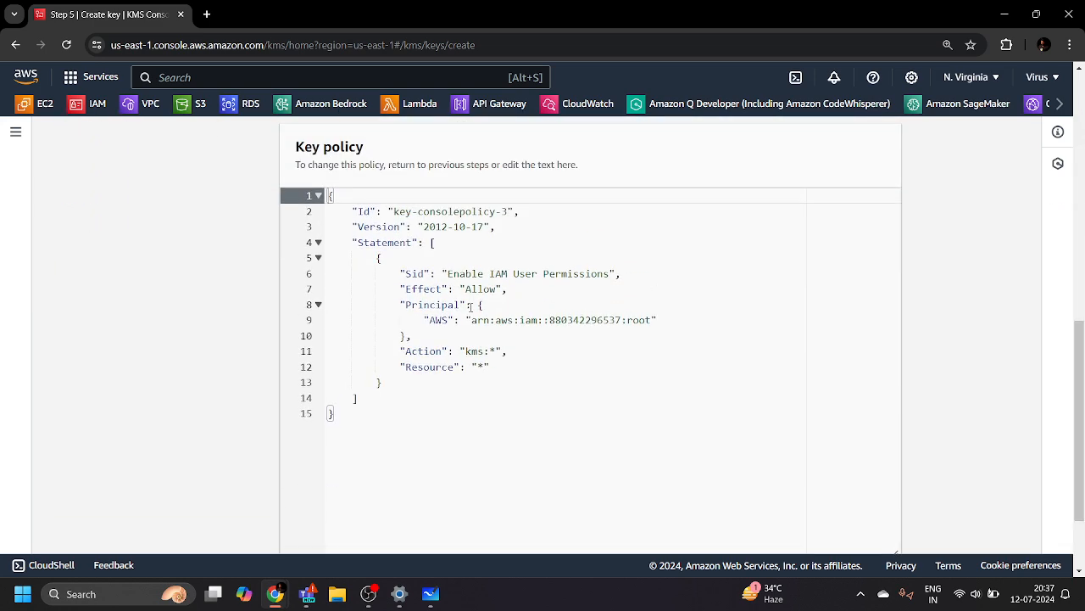
{"action": "scroll", "coordinate": [503, 310], "scroll_direction": "down", "scroll_amount": 1}
{"action": "left_click_drag", "start_coordinate": [651, 322], "coordinate": [631, 322]}
{"action": "left_click", "coordinate": [583, 335]}
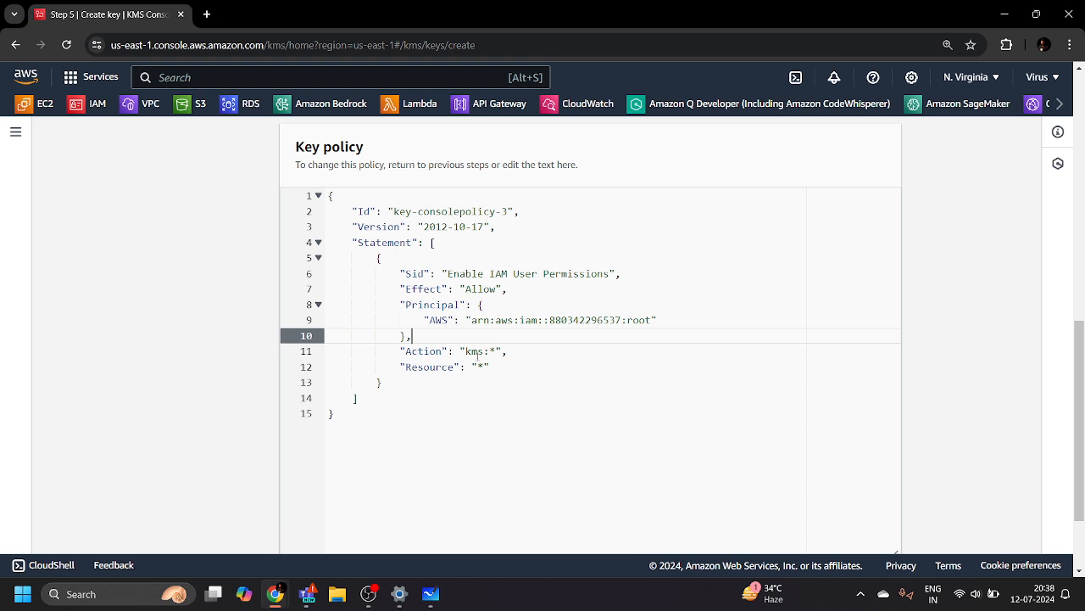
{"action": "left_click_drag", "start_coordinate": [490, 367], "coordinate": [467, 368]}
{"action": "left_click", "coordinate": [517, 371]}
{"action": "scroll", "coordinate": [632, 437], "scroll_direction": "down", "scroll_amount": 2}
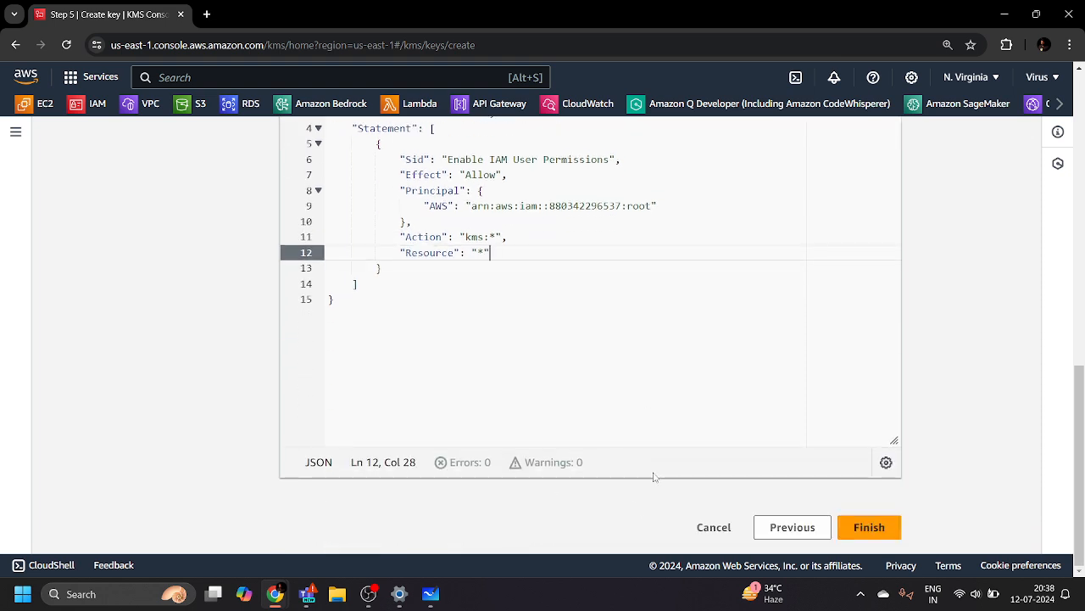
{"action": "left_click", "coordinate": [879, 529]}
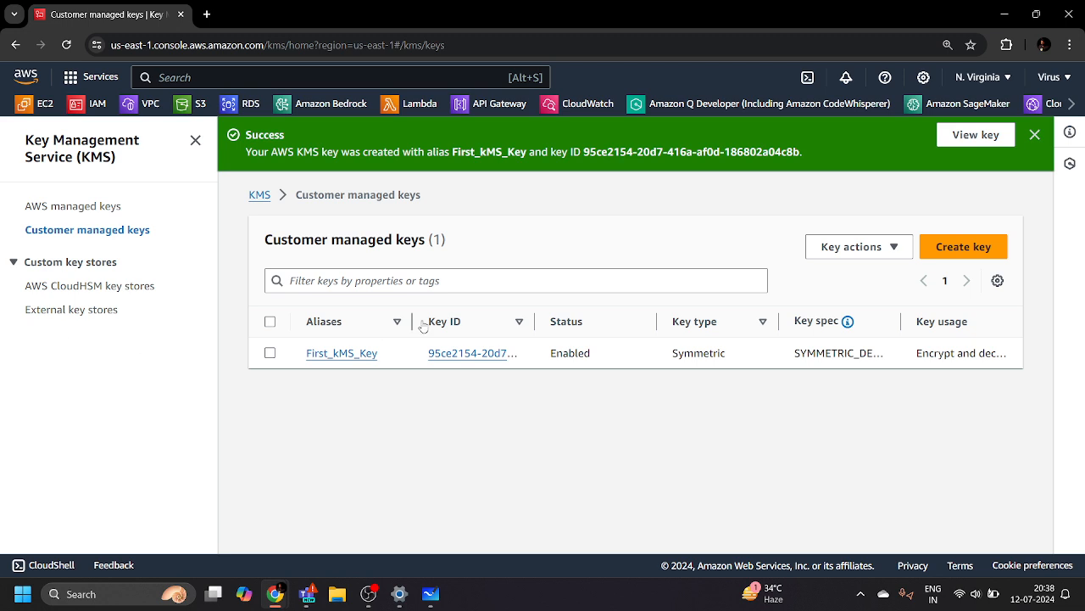
- Widen the Key ID column to show the full ID and dismiss the success banner
{"action": "left_click_drag", "start_coordinate": [535, 321], "coordinate": [668, 319]}
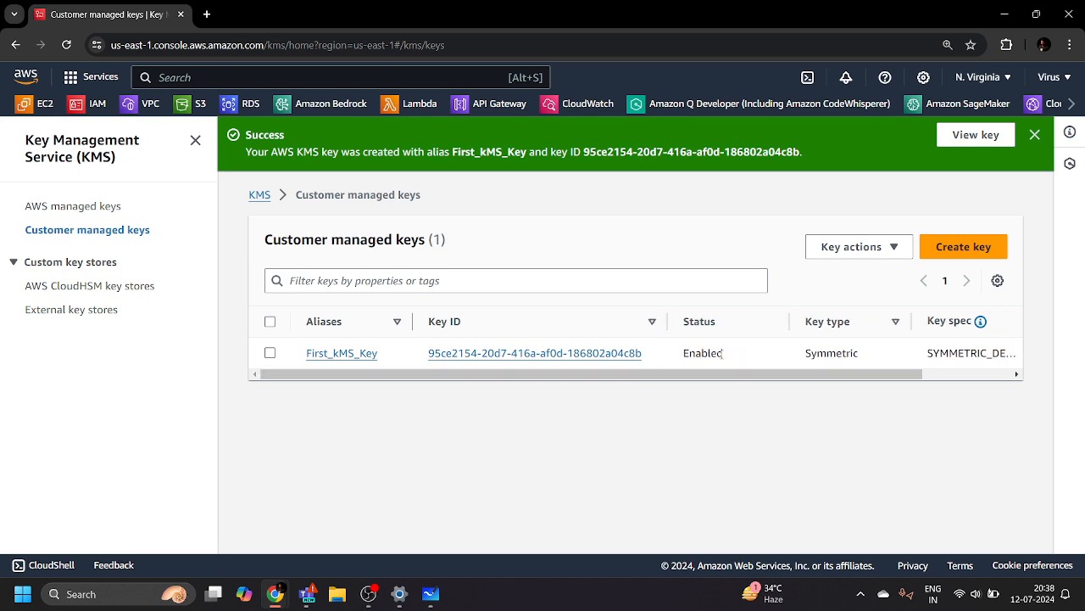
{"action": "left_click_drag", "start_coordinate": [884, 374], "coordinate": [552, 383]}
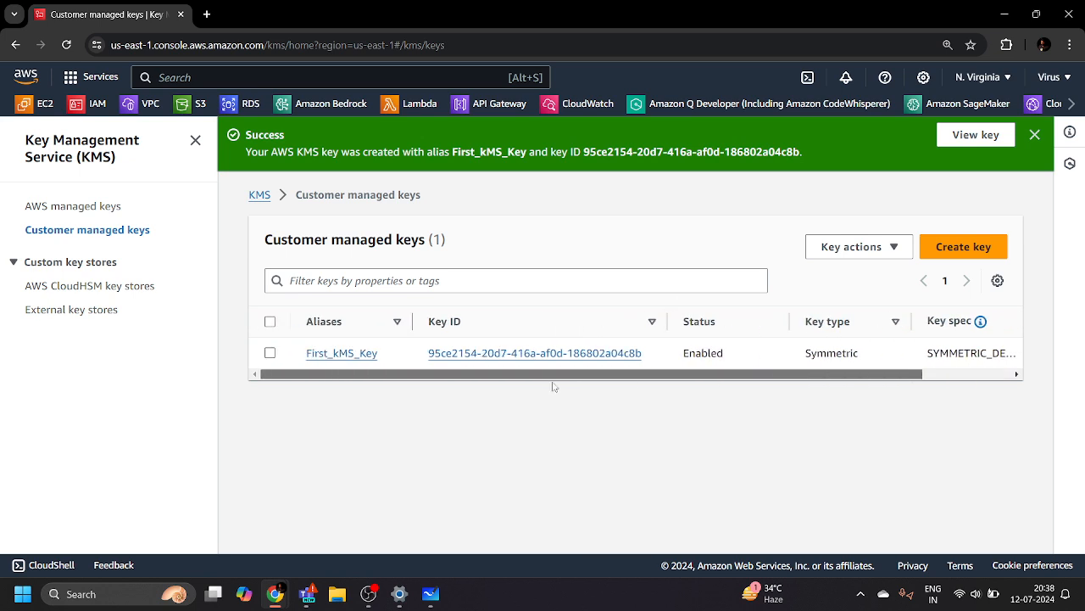
{"action": "left_click", "coordinate": [1034, 134]}
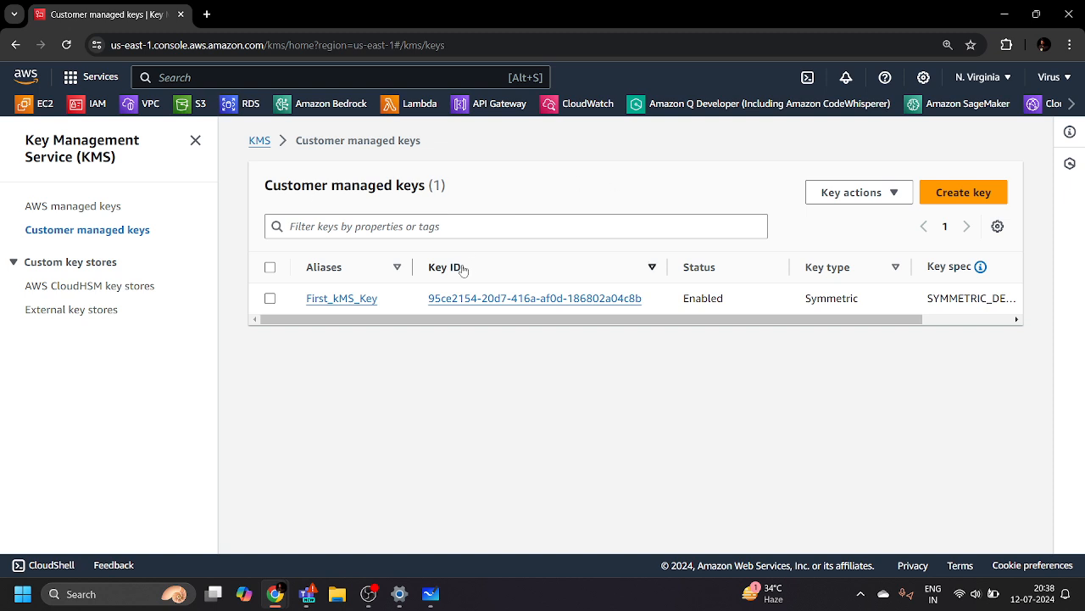
- Select the First_kMS_Key entry in the customer managed keys list and copy its key ID
{"action": "right_click", "coordinate": [517, 302]}
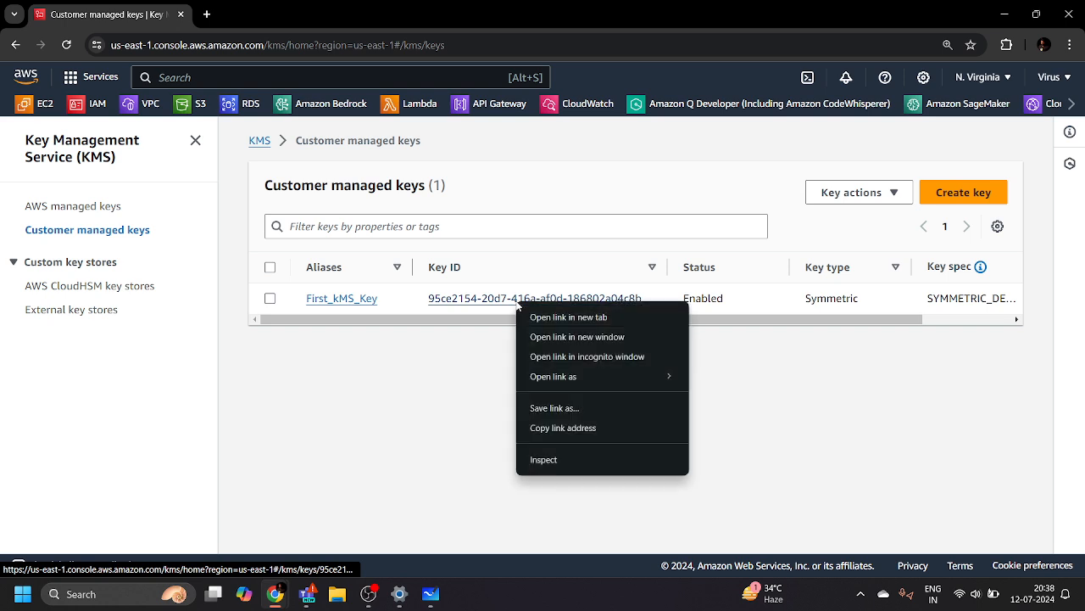
{"action": "left_click", "coordinate": [366, 415]}
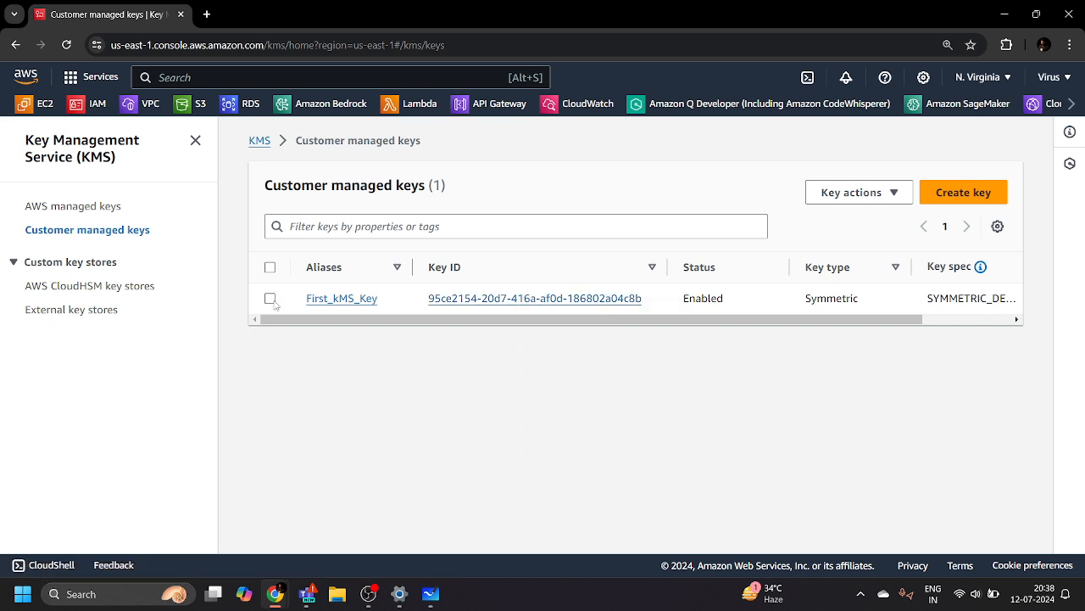
{"action": "left_click", "coordinate": [272, 299]}
{"action": "left_click_drag", "start_coordinate": [415, 303], "coordinate": [625, 302]}
{"action": "key", "text": "ctrl+c"}
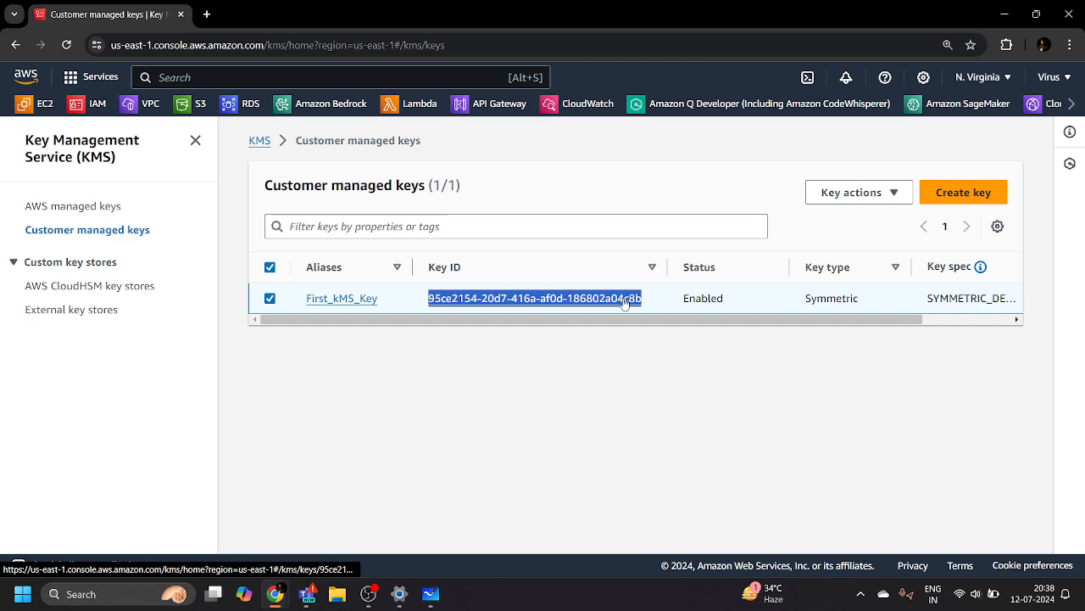
- Switch to Notepad, start a new blank note and put away the other Notepad window containing Python code
{"action": "left_click", "coordinate": [124, 586]}
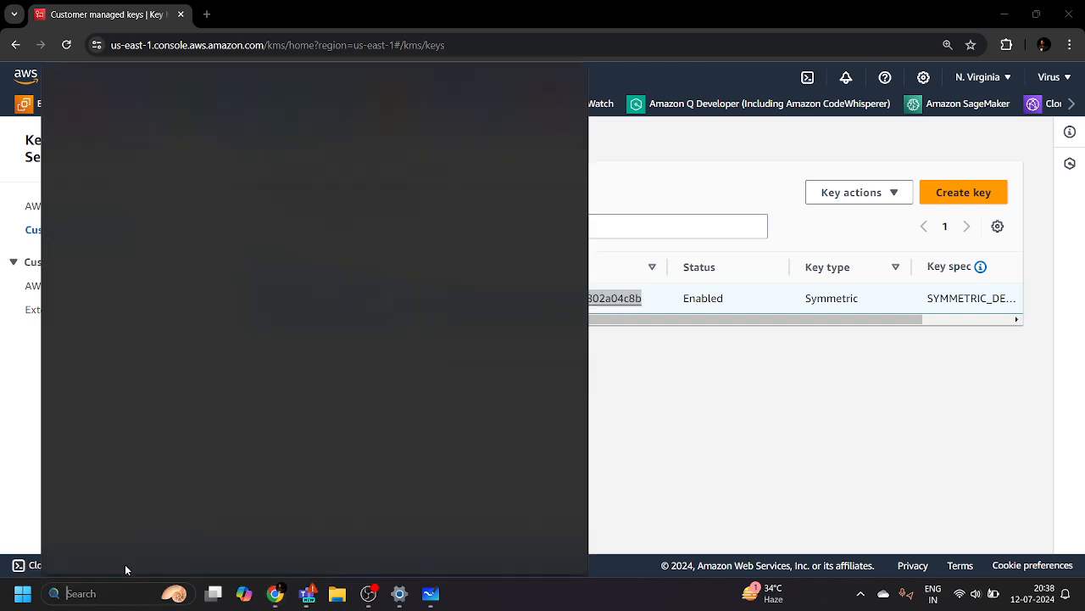
{"action": "type", "text": "note"}
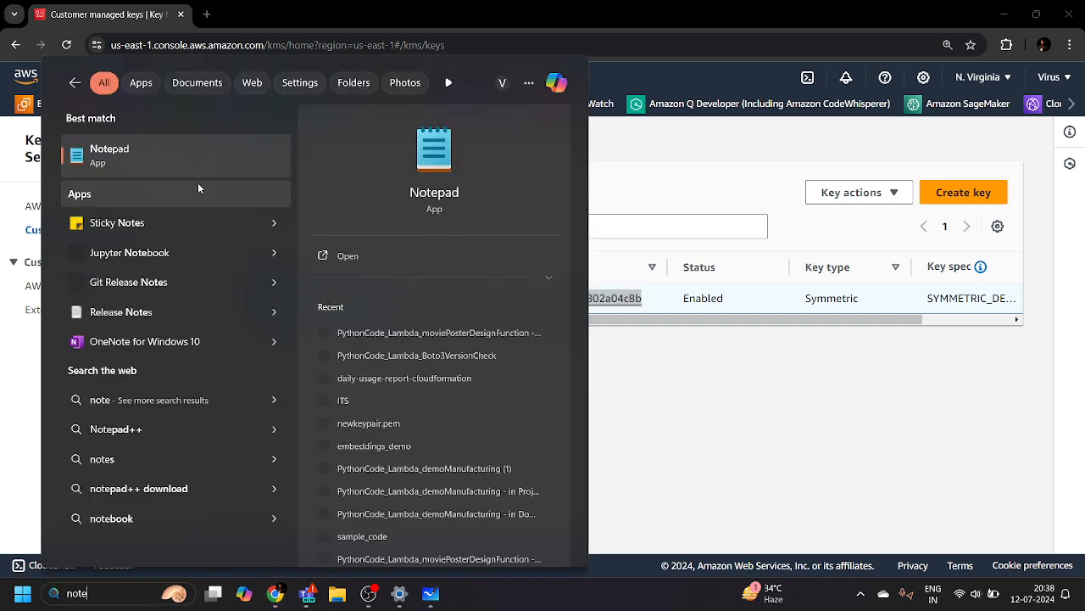
{"action": "left_click", "coordinate": [162, 156]}
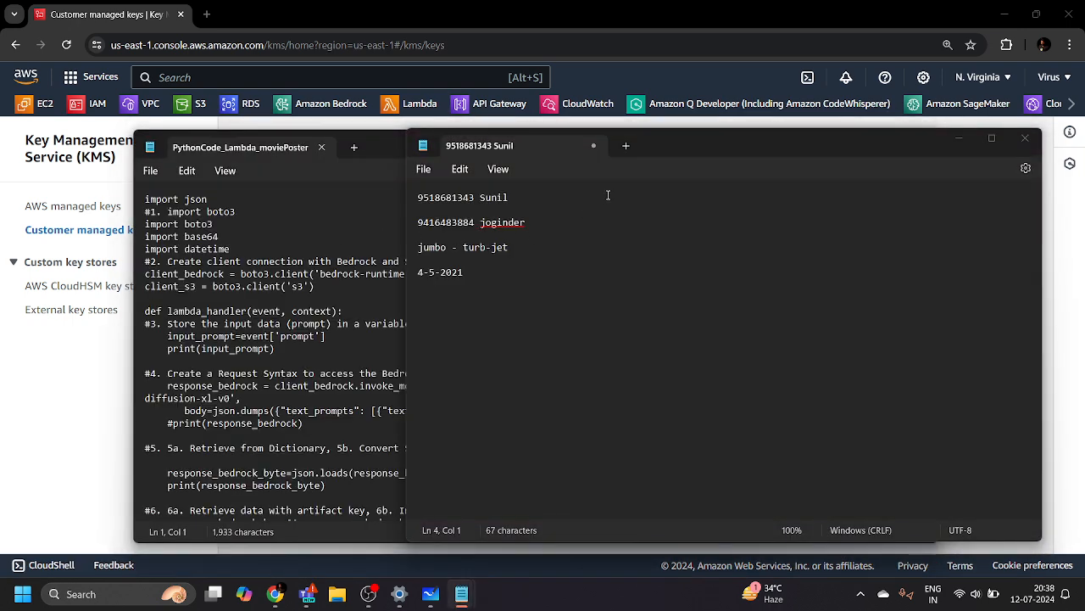
{"action": "left_click", "coordinate": [626, 145]}
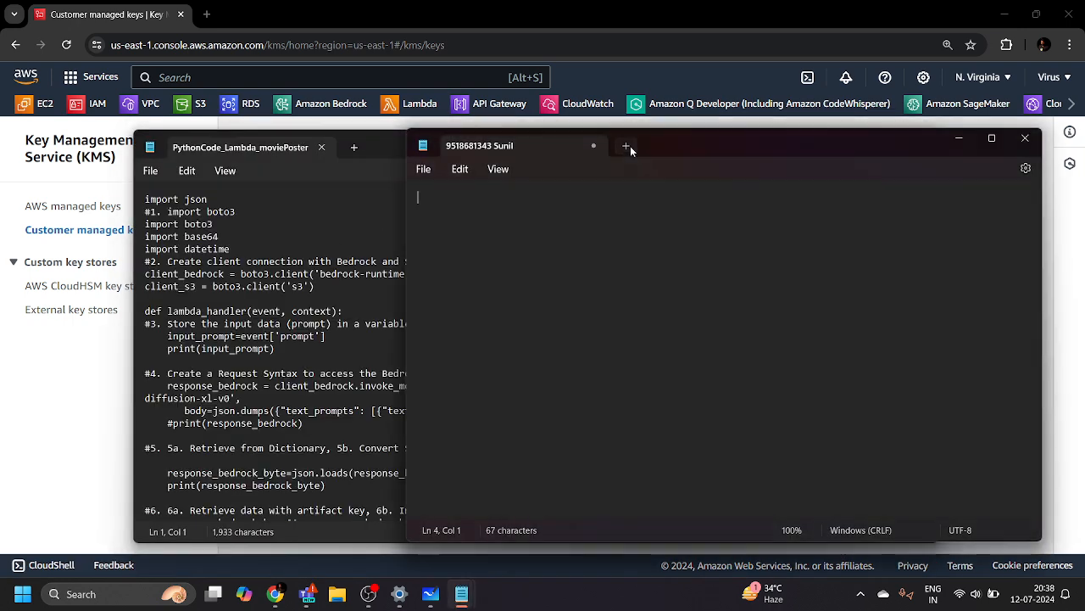
{"action": "left_click", "coordinate": [373, 156]}
{"action": "left_click", "coordinate": [922, 140]}
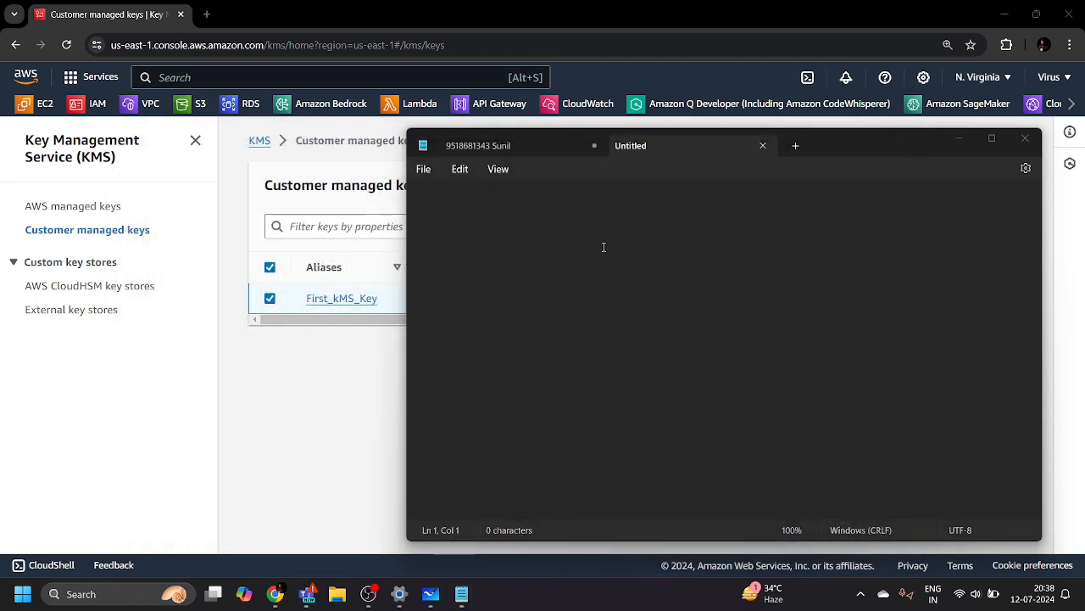
- Paste the copied KMS key ID into the blank note and move the Notepad window off the console
{"action": "left_click", "coordinate": [604, 247]}
{"action": "key", "text": "ctrl+v"}
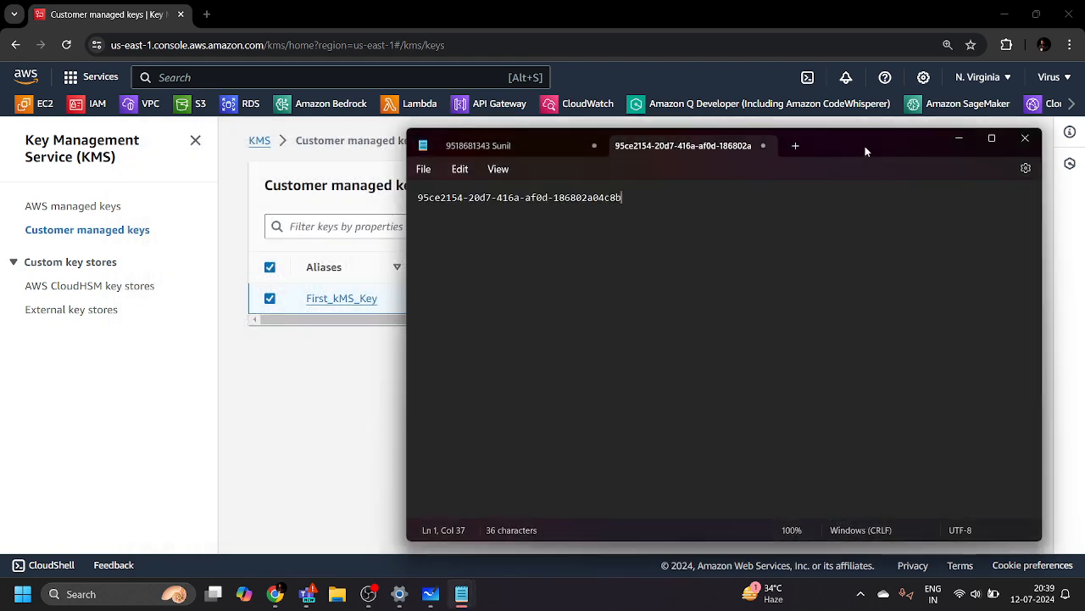
{"action": "left_click_drag", "start_coordinate": [865, 147], "coordinate": [0, 255]}
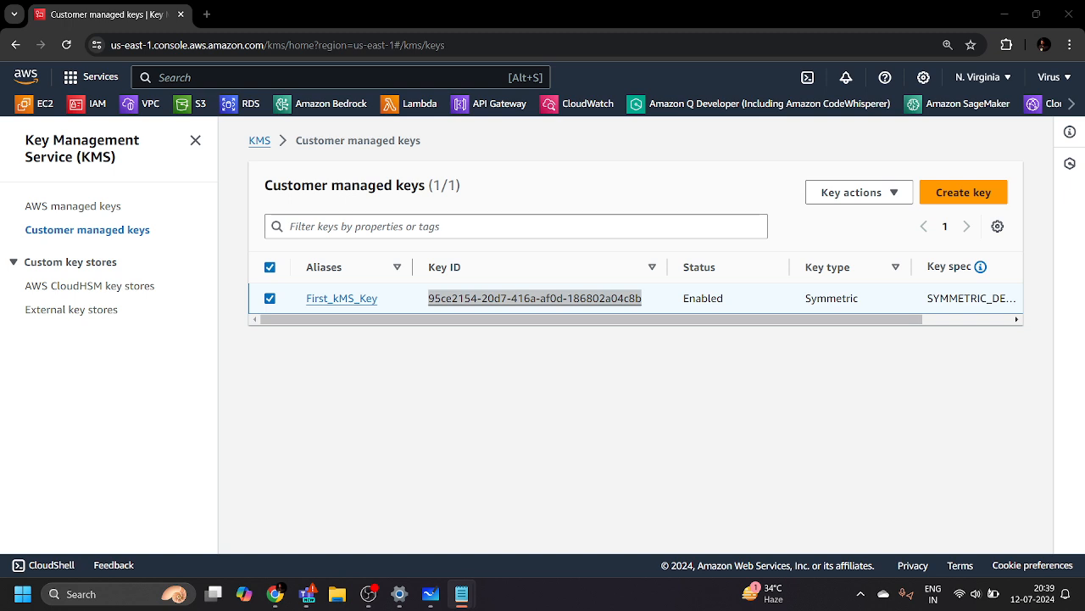
- Go to the S3 service in the AWS console and start creating a new bucket
{"action": "left_click", "coordinate": [195, 112]}
{"action": "left_click", "coordinate": [195, 111]}
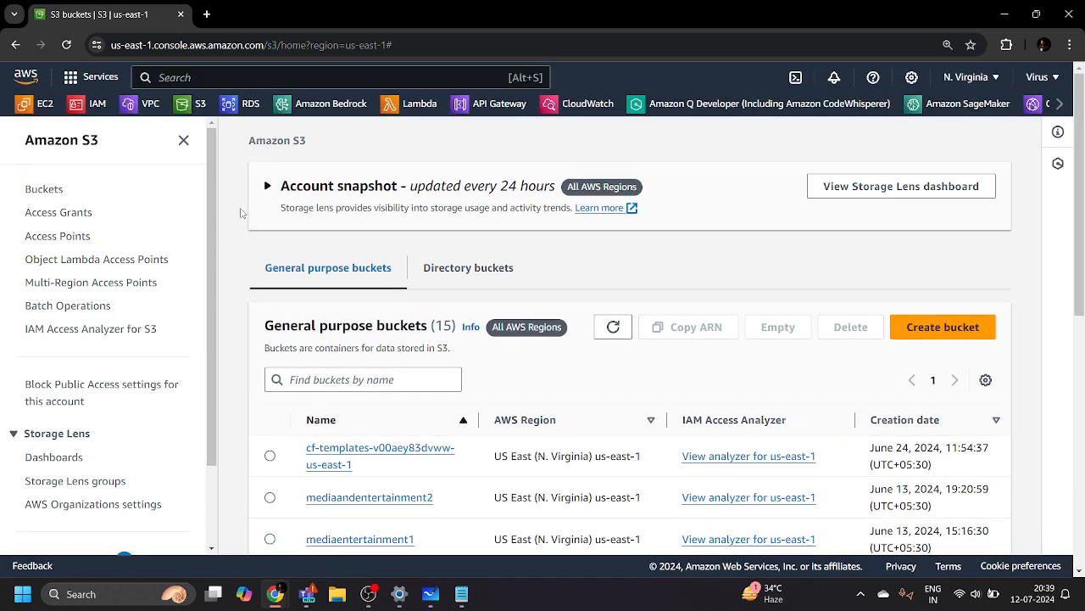
{"action": "left_click", "coordinate": [32, 189]}
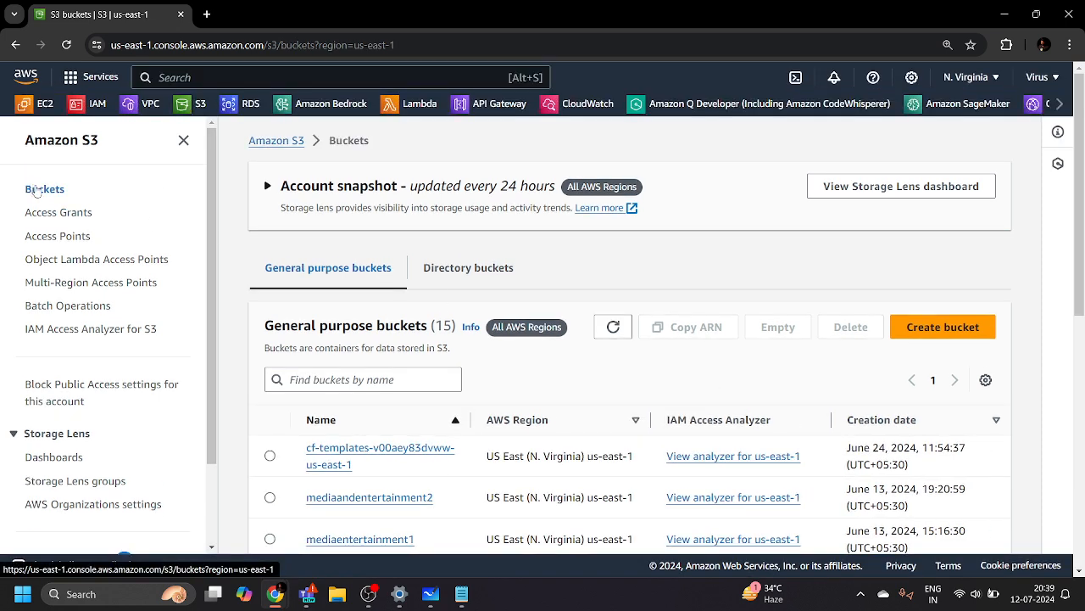
{"action": "left_click", "coordinate": [82, 149]}
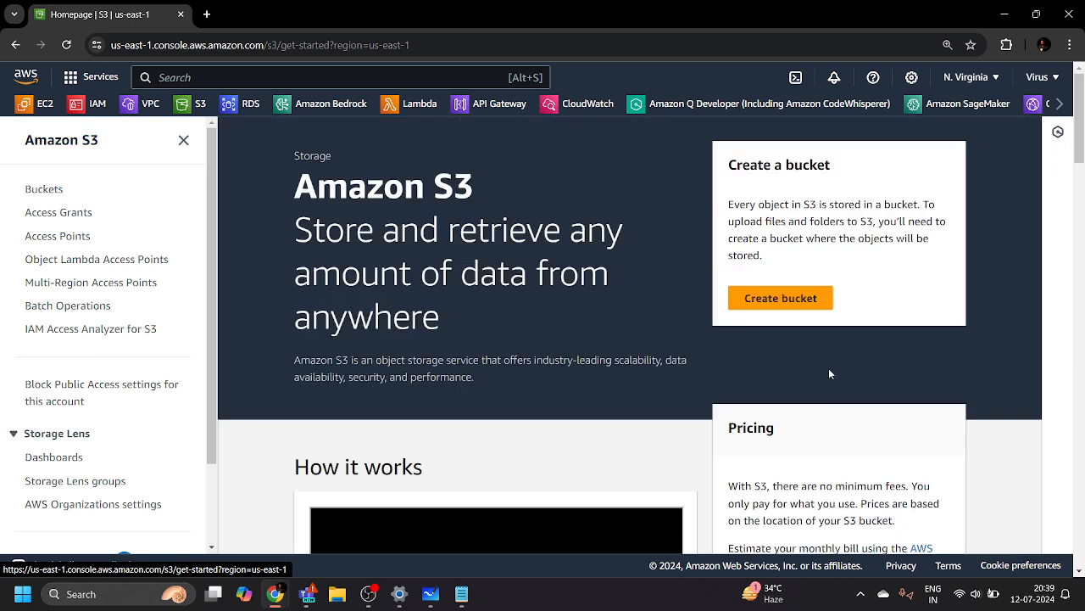
{"action": "left_click", "coordinate": [782, 297]}
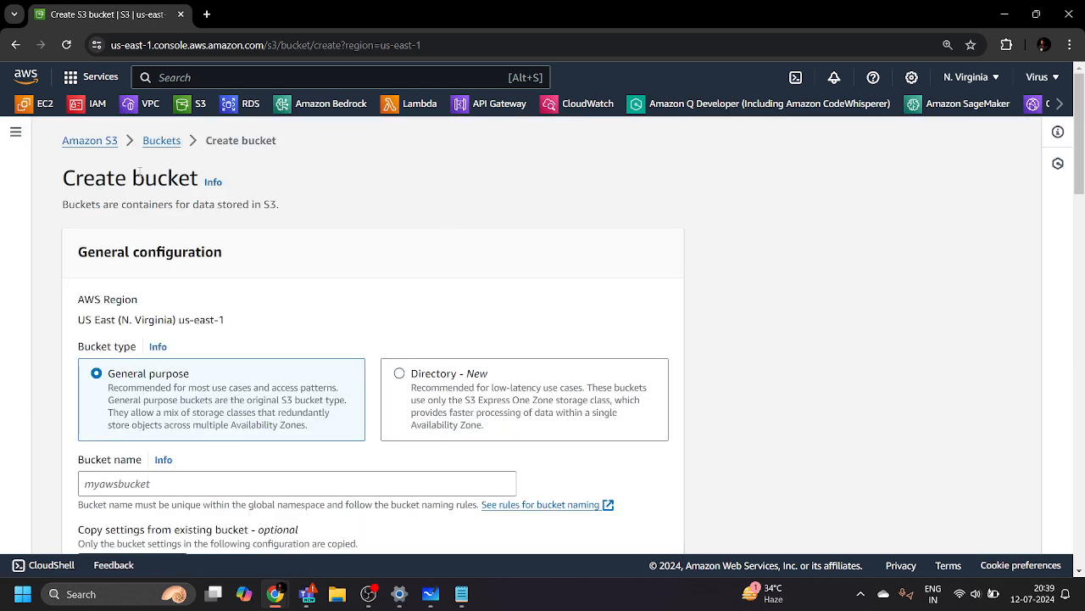
{"action": "left_click_drag", "start_coordinate": [126, 174], "coordinate": [200, 175]}
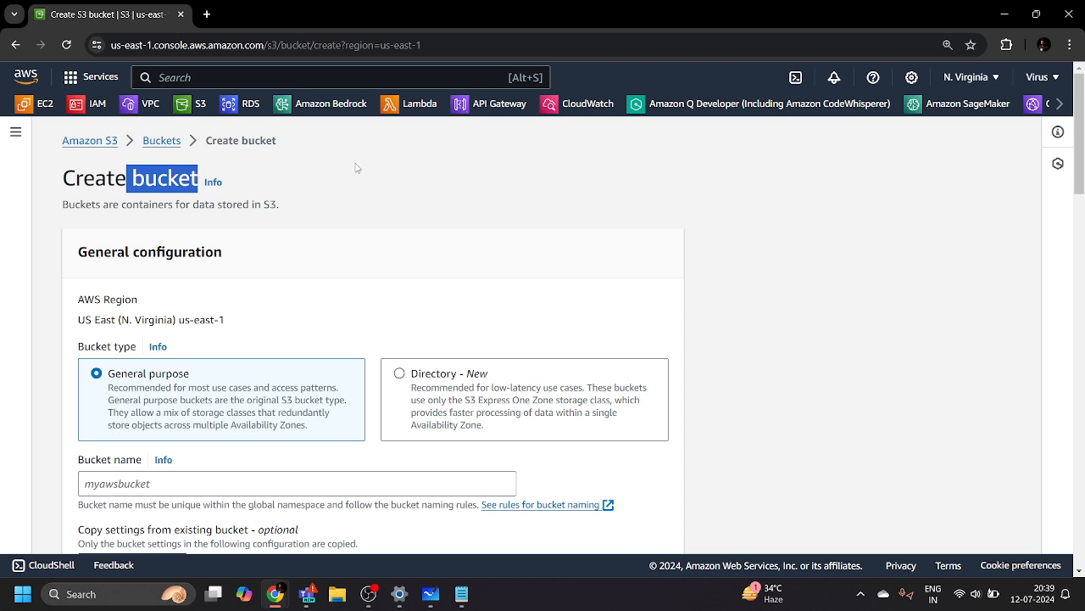
{"action": "left_click", "coordinate": [349, 207]}
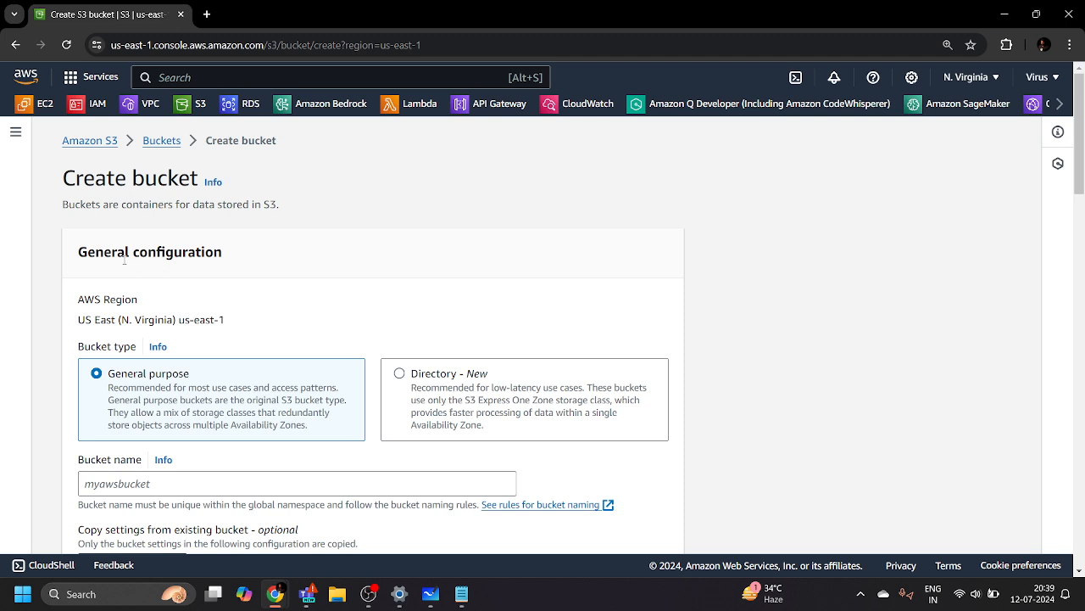
- Keep the General purpose bucket type and name the bucket BucketencryptionKMS
{"action": "scroll", "coordinate": [248, 266], "scroll_direction": "down", "scroll_amount": 1}
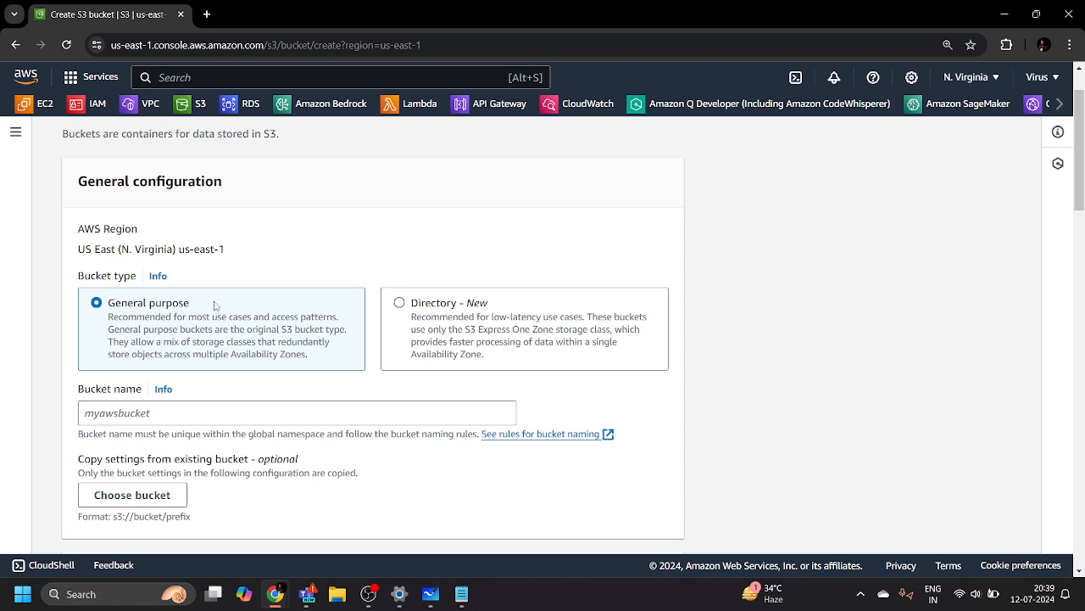
{"action": "scroll", "coordinate": [199, 311], "scroll_direction": "down", "scroll_amount": 2}
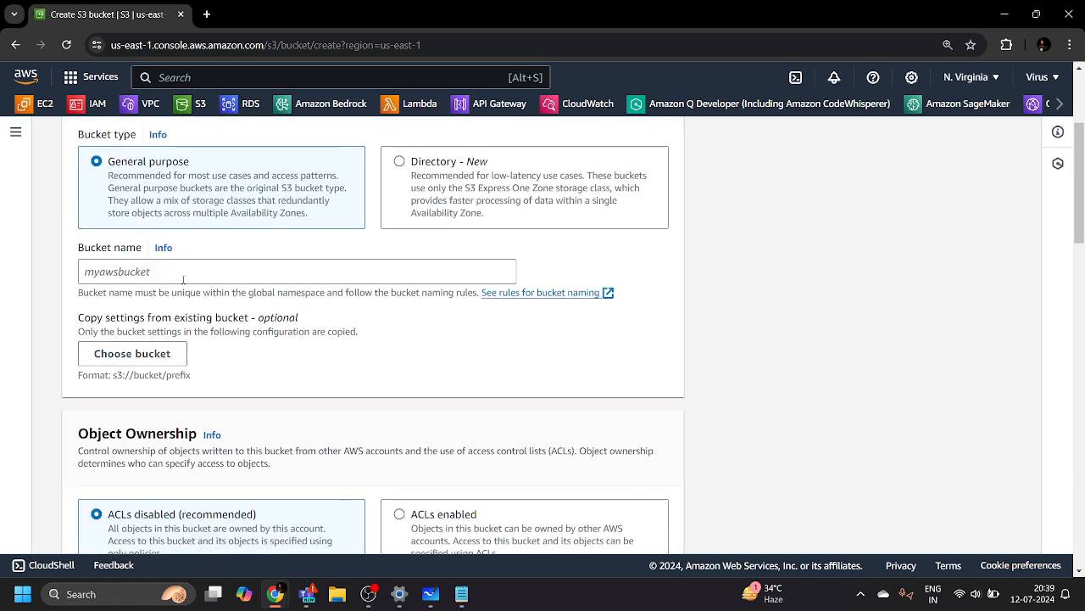
{"action": "left_click", "coordinate": [183, 278]}
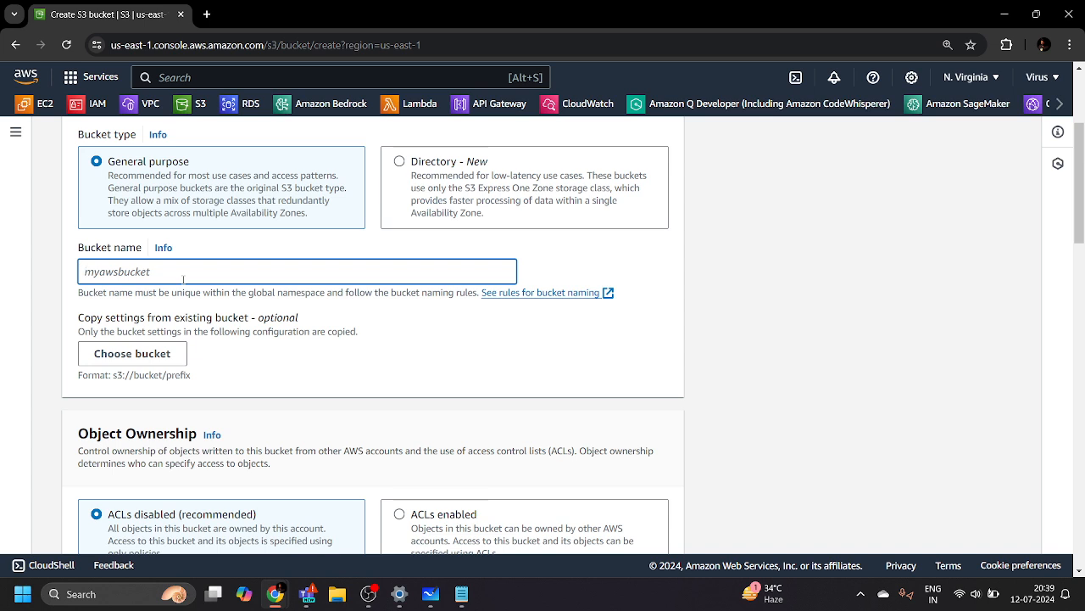
{"action": "type", "text": "Buc"}
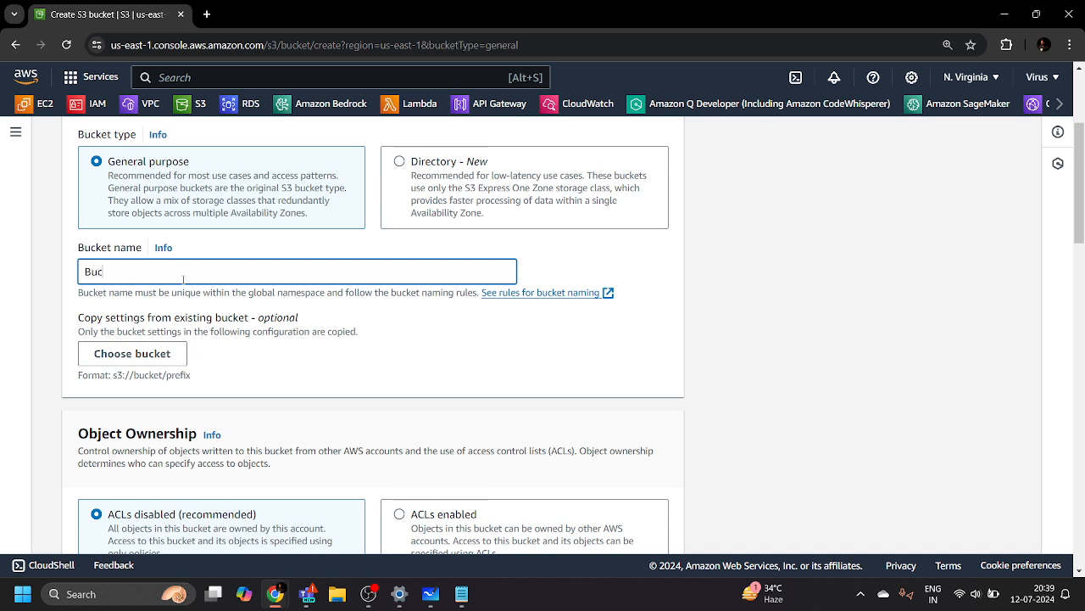
{"action": "type", "text": "ketencryptionKMS"}
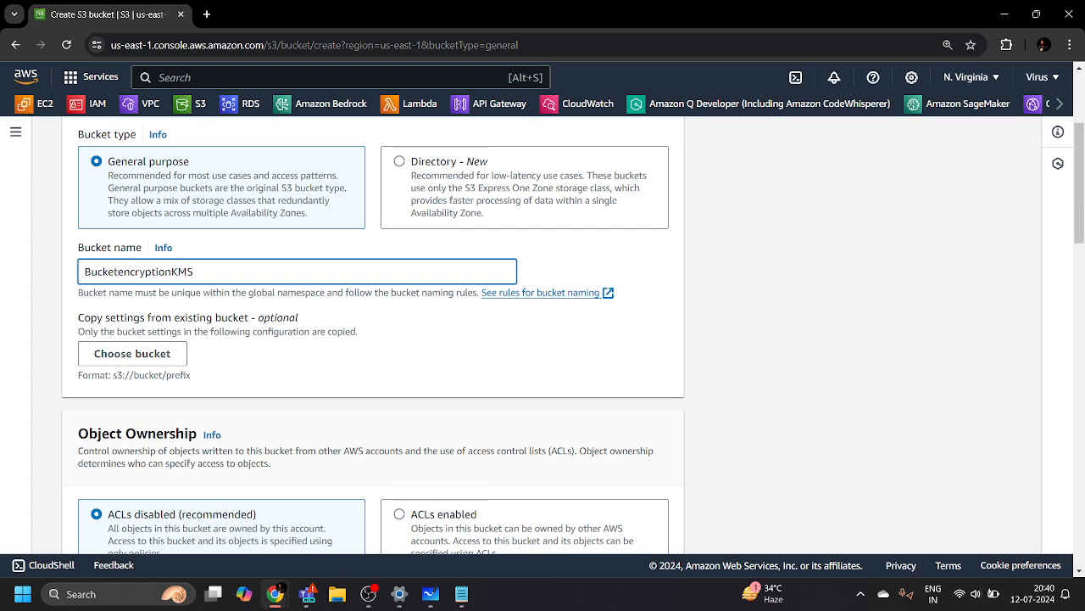
- Enable ACLs for the new bucket and set its object ownership to Object writer
{"action": "scroll", "coordinate": [480, 420], "scroll_direction": "down", "scroll_amount": 3}
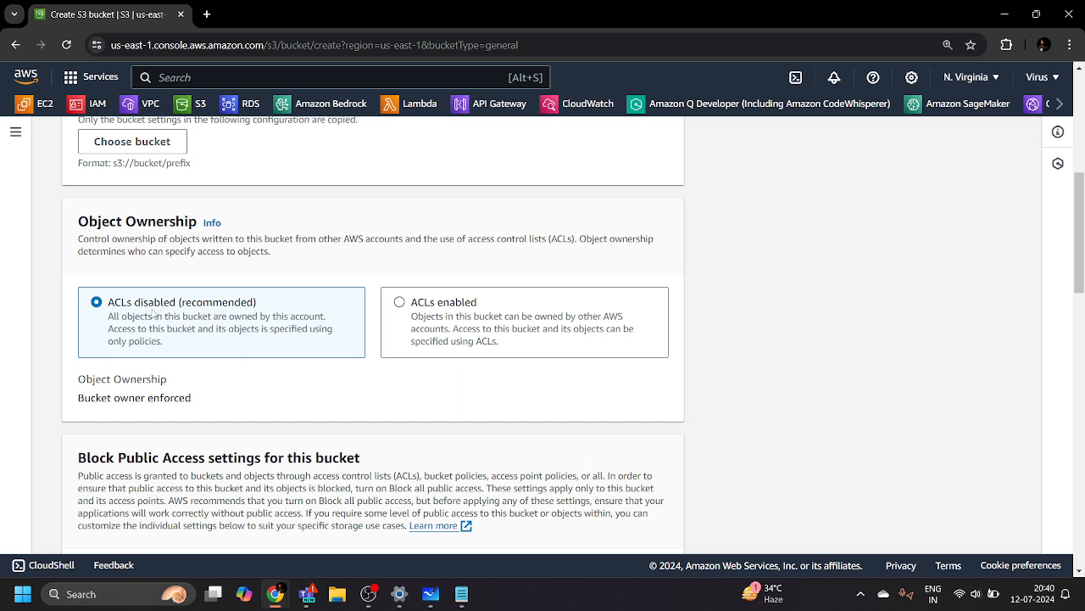
{"action": "left_click", "coordinate": [400, 302]}
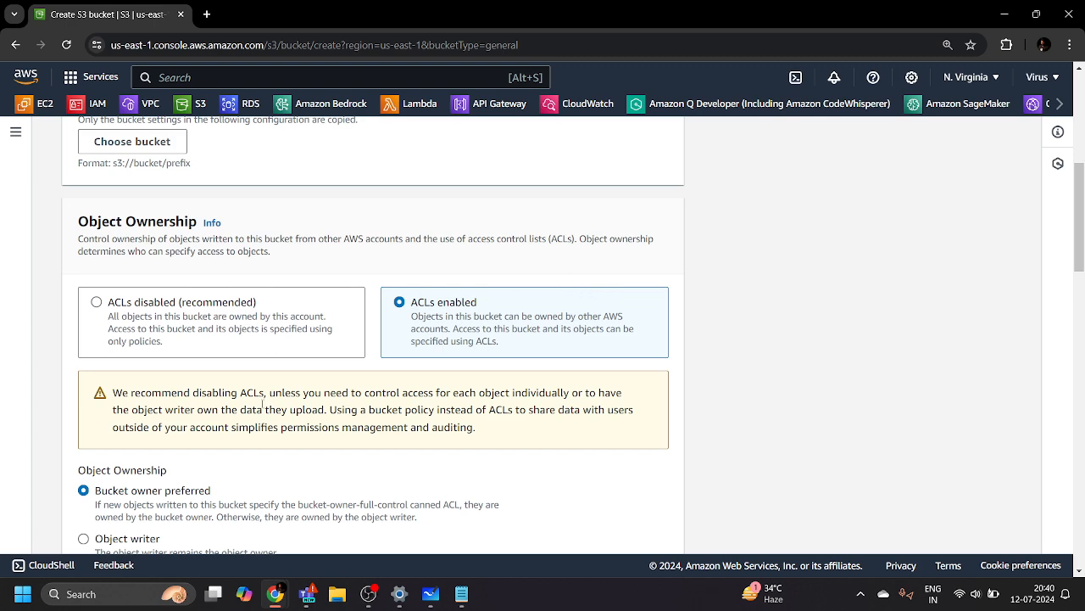
{"action": "scroll", "coordinate": [263, 406], "scroll_direction": "down", "scroll_amount": 3}
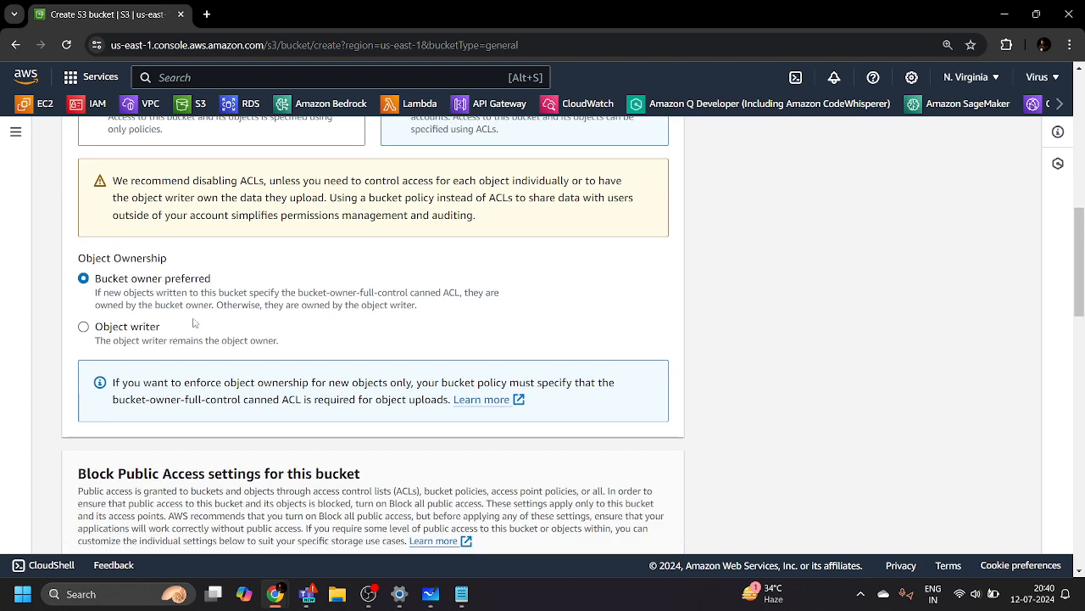
{"action": "left_click", "coordinate": [85, 329]}
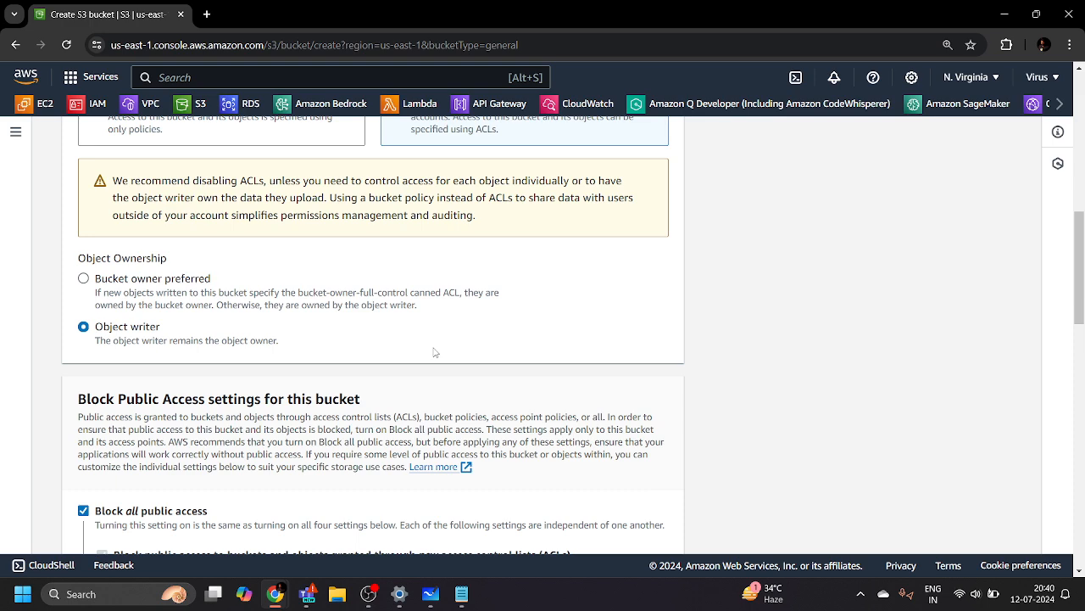
- Review the new bucket's public access blocking, versioning, tags, default encryption and Bucket Key settings
{"action": "scroll", "coordinate": [436, 356], "scroll_direction": "down", "scroll_amount": 3}
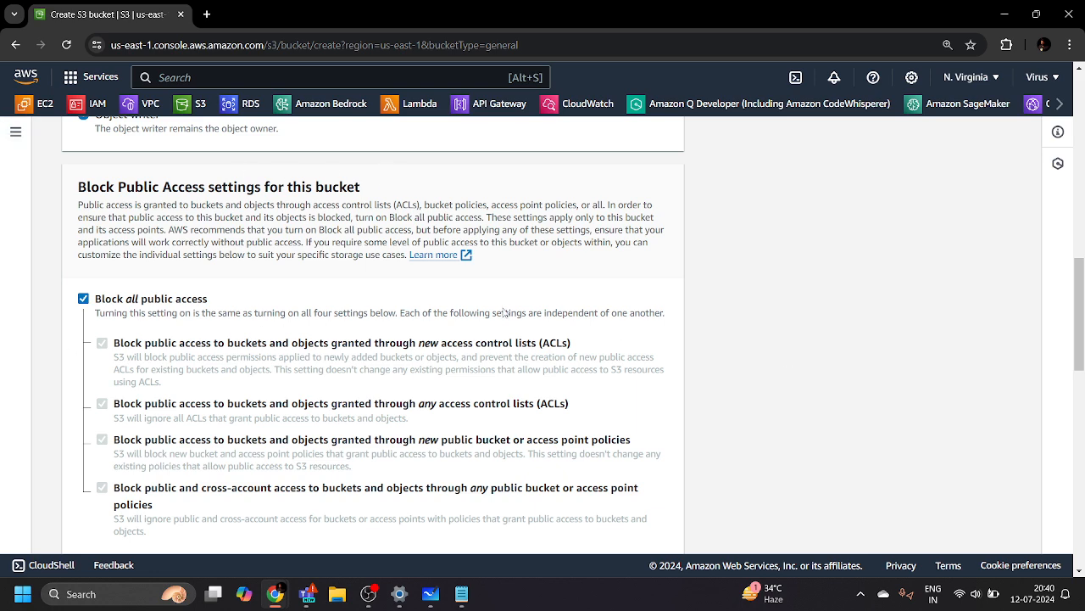
{"action": "scroll", "coordinate": [669, 311], "scroll_direction": "down", "scroll_amount": 3}
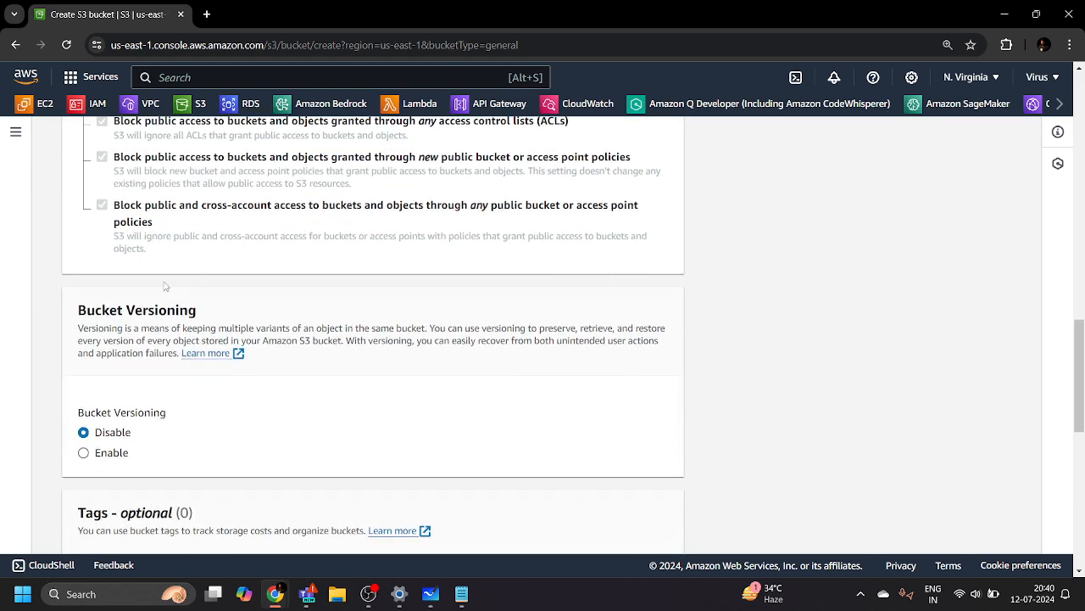
{"action": "scroll", "coordinate": [511, 367], "scroll_direction": "down", "scroll_amount": 7}
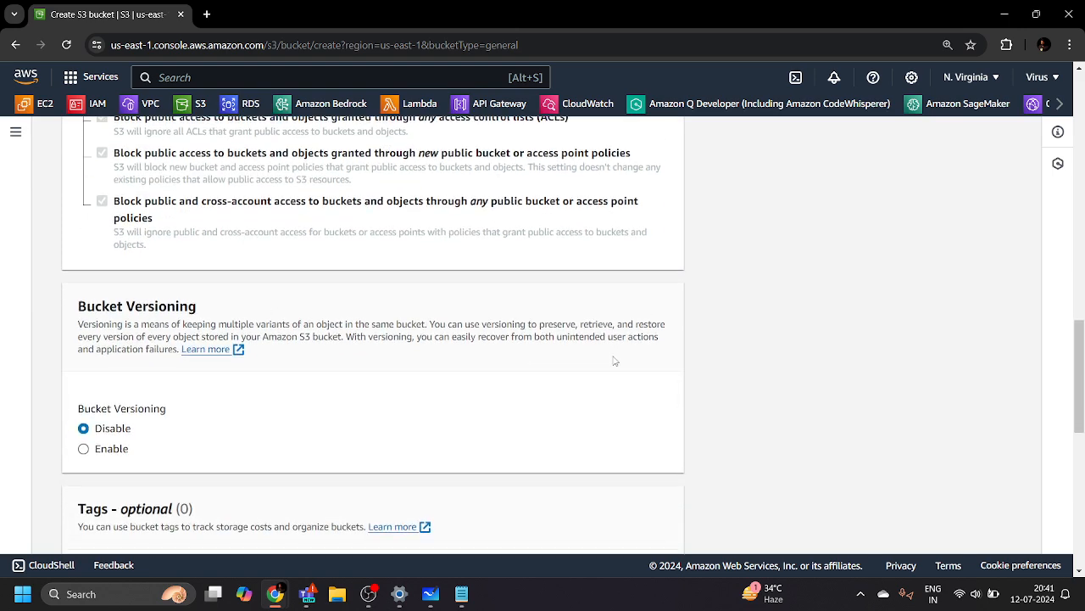
{"action": "scroll", "coordinate": [556, 385], "scroll_direction": "down", "scroll_amount": 1}
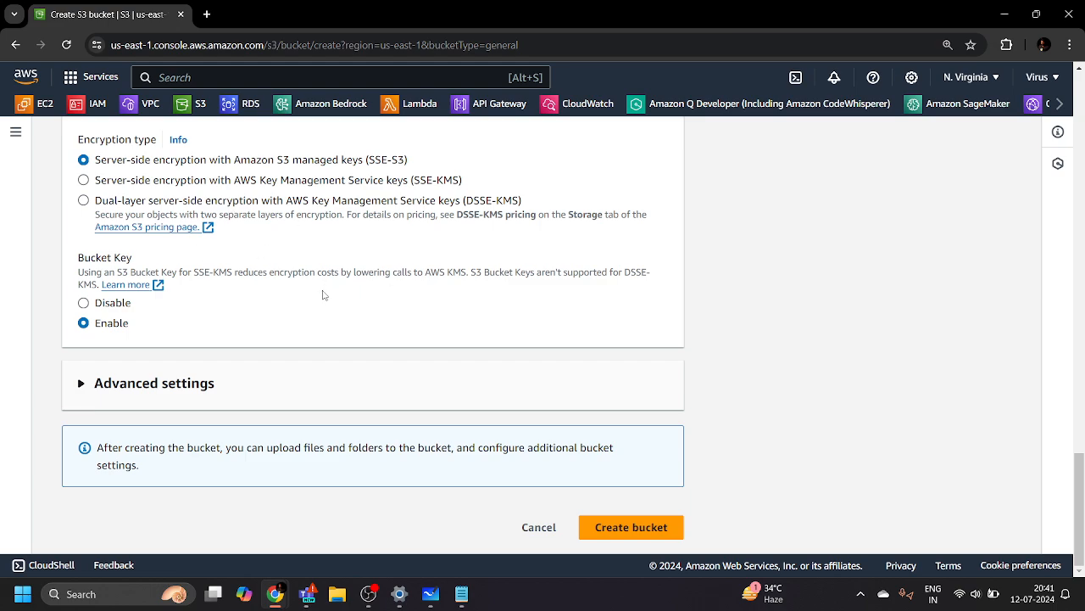
{"action": "scroll", "coordinate": [729, 331], "scroll_direction": "up", "scroll_amount": 4}
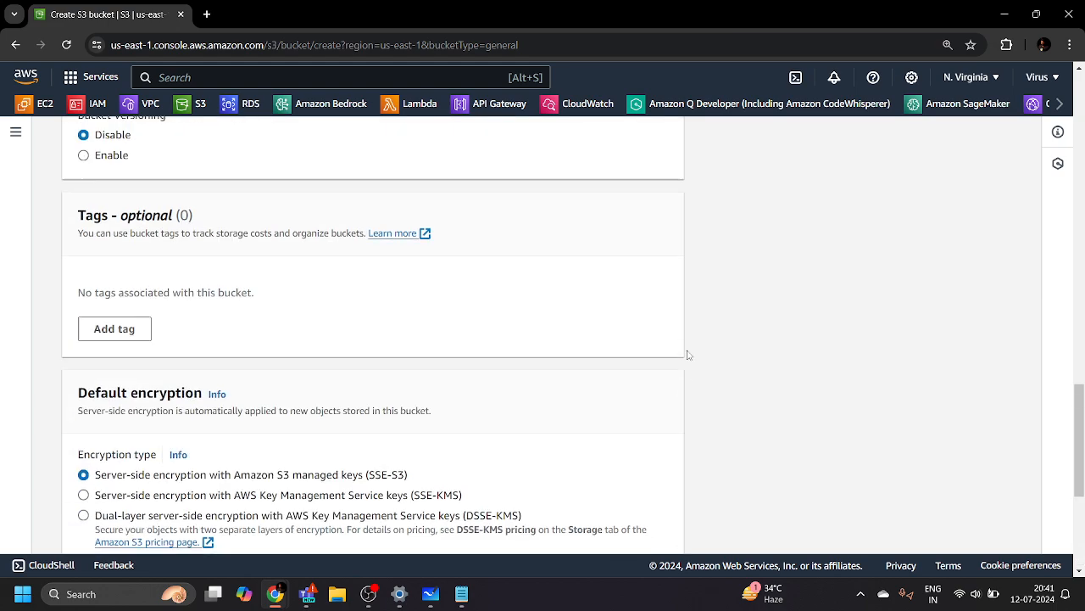
{"action": "scroll", "coordinate": [686, 353], "scroll_direction": "down", "scroll_amount": 4}
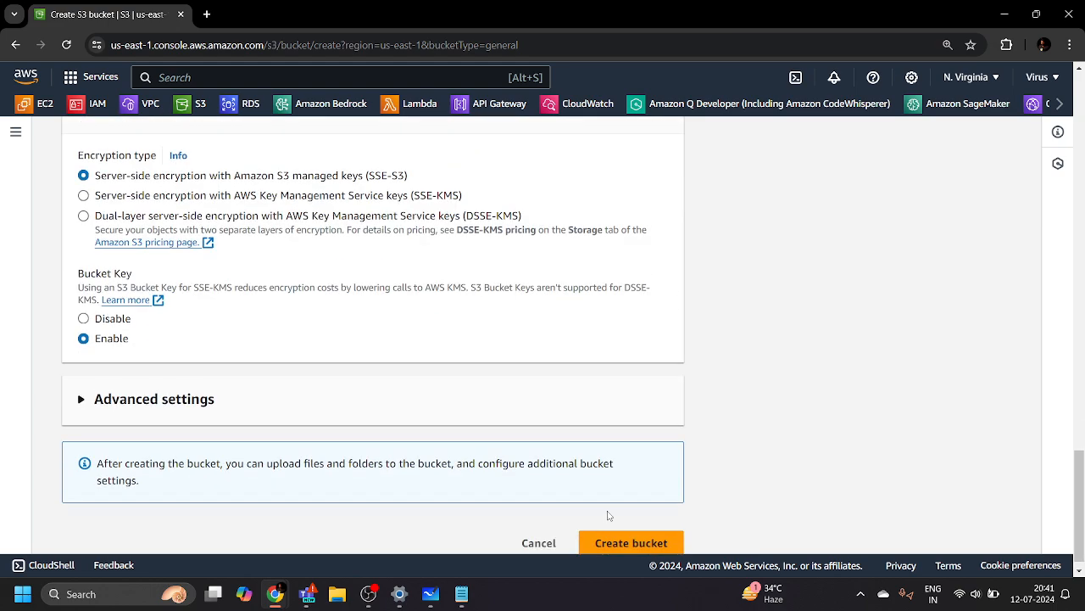
- Change the bucket name to all lowercase as bucketencryptionkms
{"action": "scroll", "coordinate": [438, 421], "scroll_direction": "up", "scroll_amount": 15}
{"action": "scroll", "coordinate": [438, 421], "scroll_direction": "up", "scroll_amount": 5}
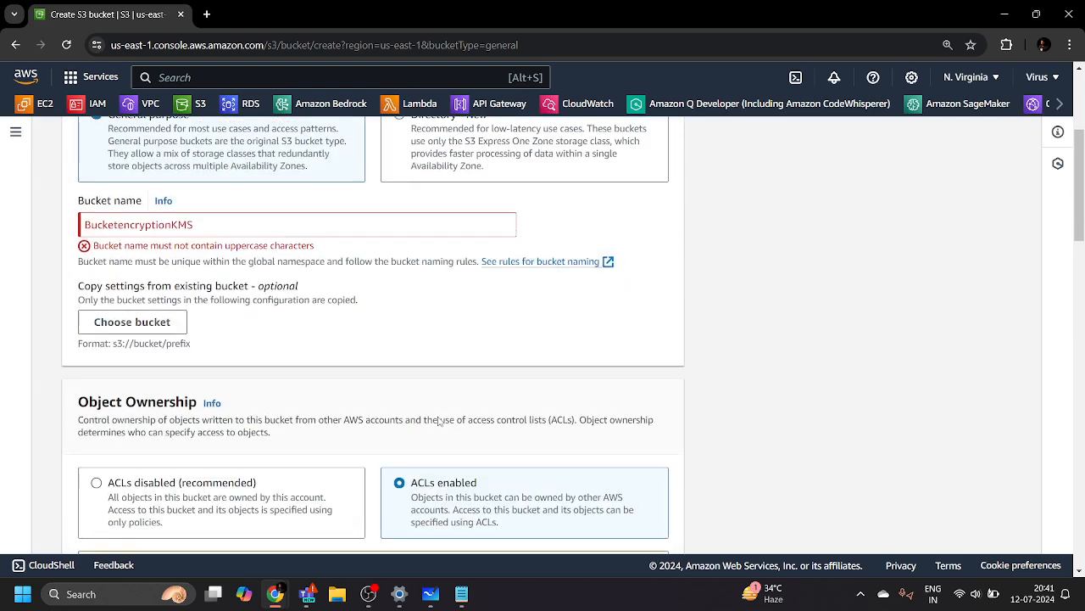
{"action": "left_click", "coordinate": [204, 370]}
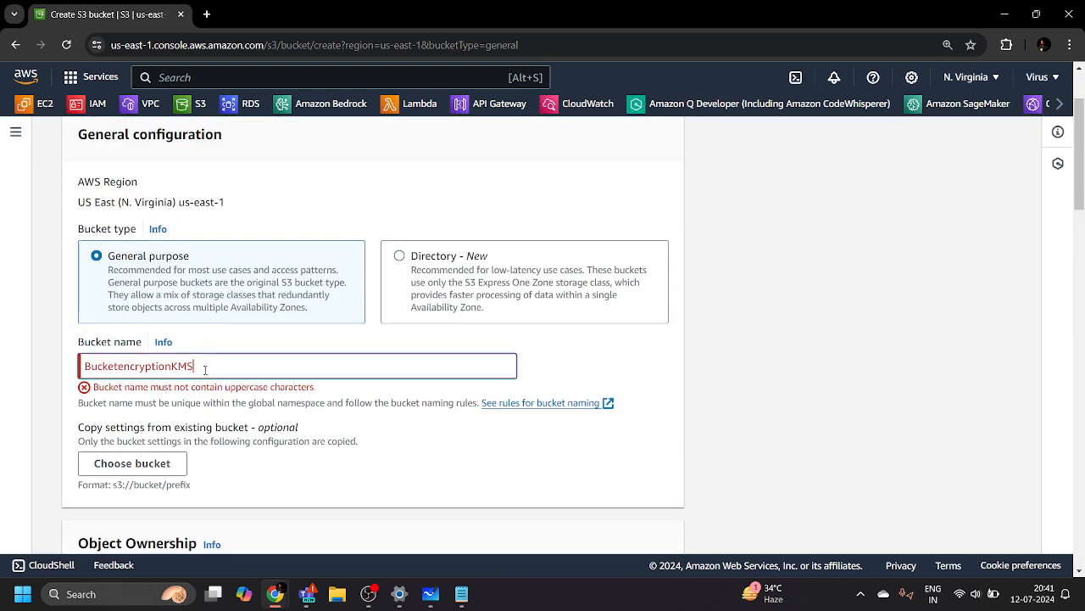
{"action": "left_click_drag", "start_coordinate": [204, 369], "coordinate": [90, 365]}
{"action": "left_click", "coordinate": [91, 368]}
{"action": "key", "text": "BackSpace"}
{"action": "type", "text": "b"}
{"action": "key", "text": "BackSpace"}
{"action": "key", "text": "BackSpace"}
{"action": "key", "text": "BackSpace"}
{"action": "type", "text": "kms"}
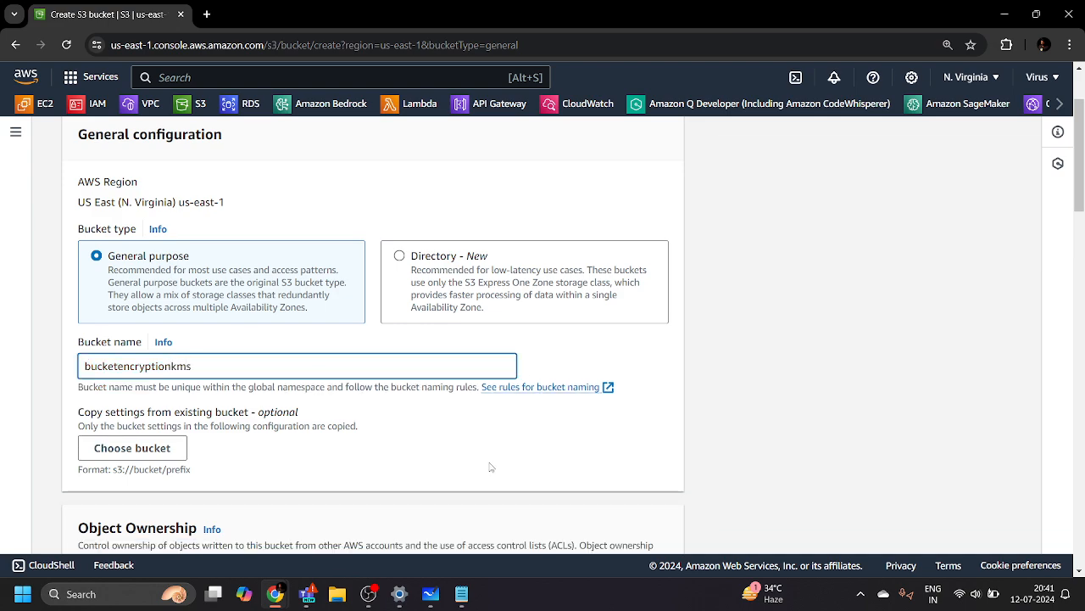
- Create the bucket, keeping the default SSE-S3 encryption, and dismiss the success banner
{"action": "scroll", "coordinate": [490, 467], "scroll_direction": "down", "scroll_amount": 6}
{"action": "scroll", "coordinate": [552, 424], "scroll_direction": "down", "scroll_amount": 15}
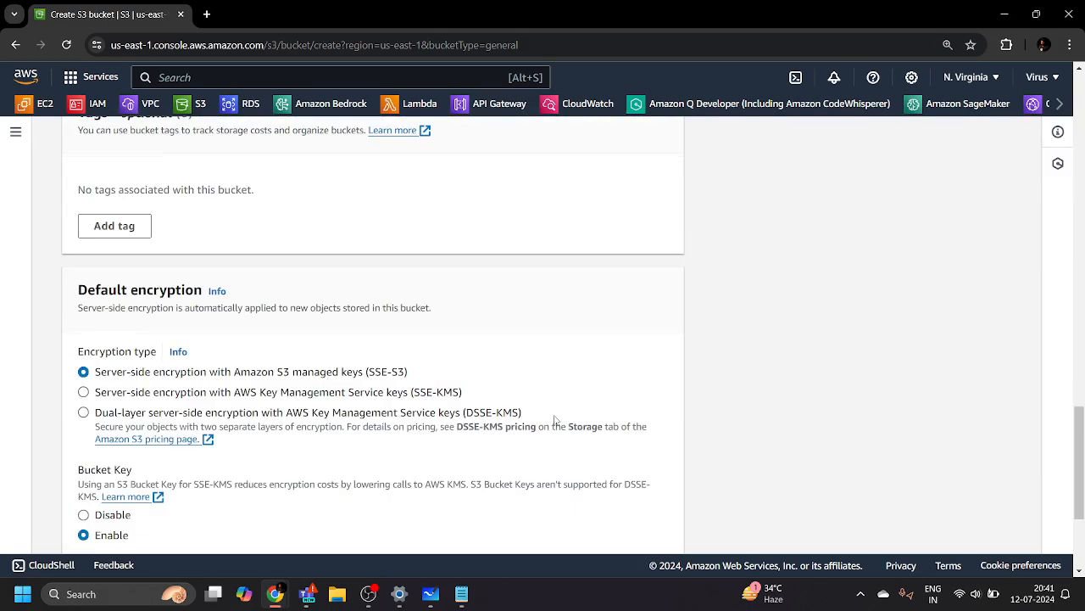
{"action": "left_click", "coordinate": [609, 526]}
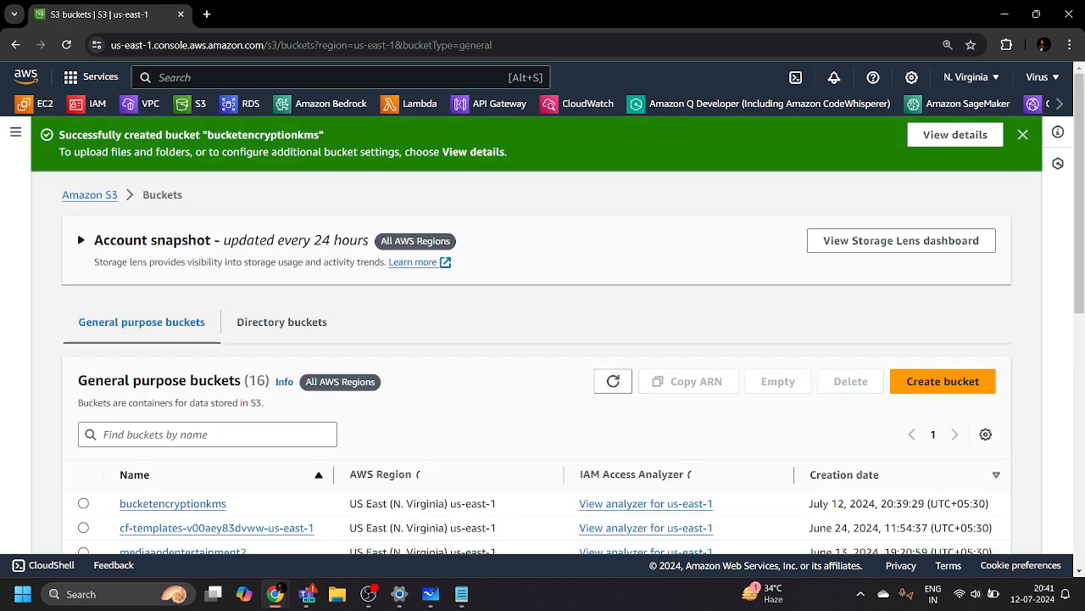
{"action": "left_click", "coordinate": [1023, 135]}
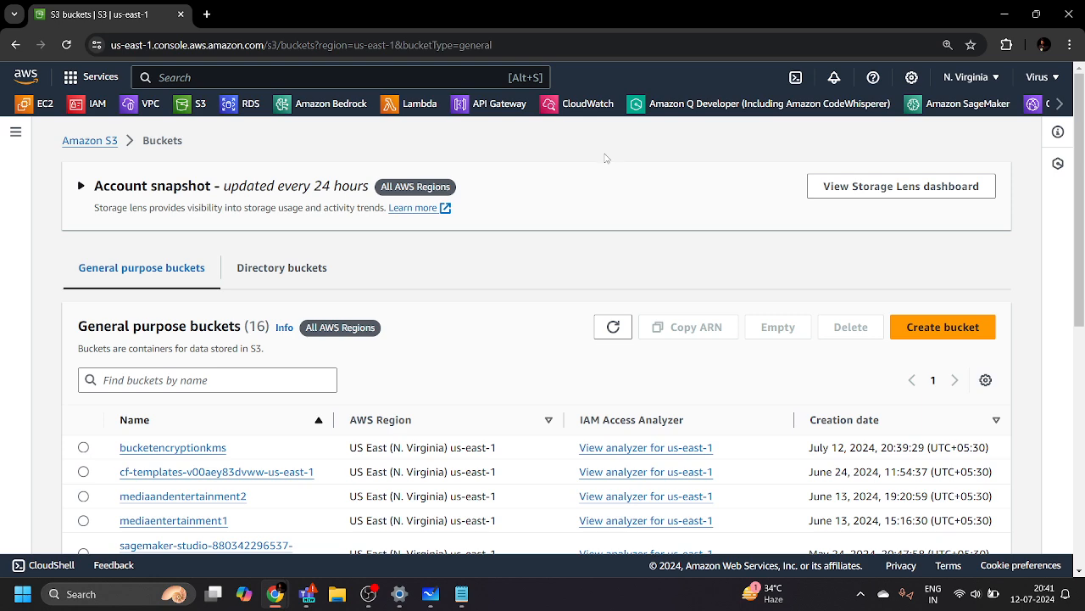
- Open the CloudTrail service and start creating a new trail from its trails list
{"action": "left_click", "coordinate": [260, 75]}
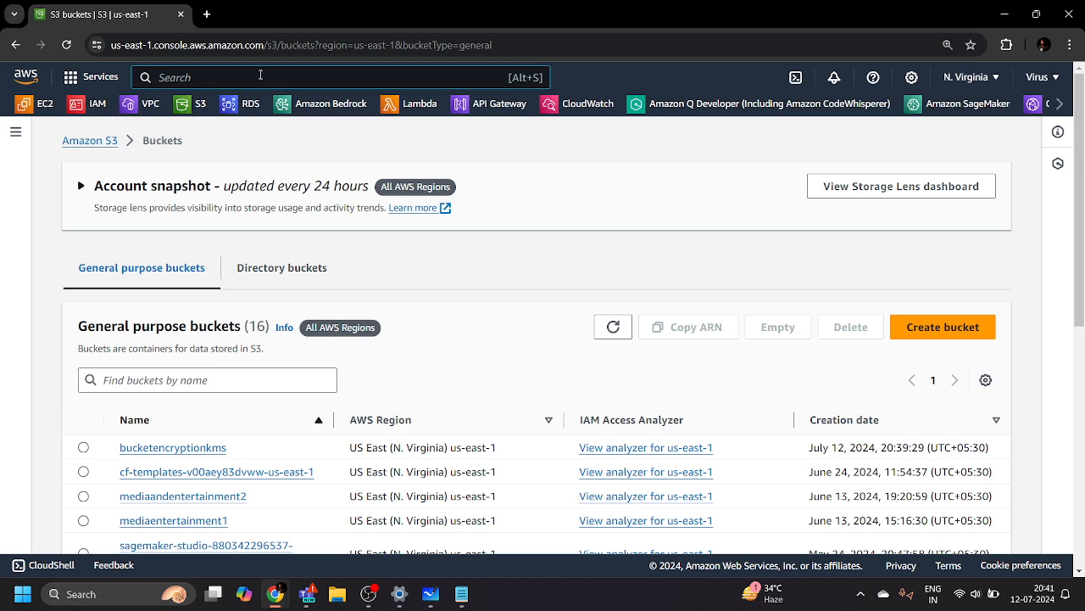
{"action": "type", "text": "cloudtrail"}
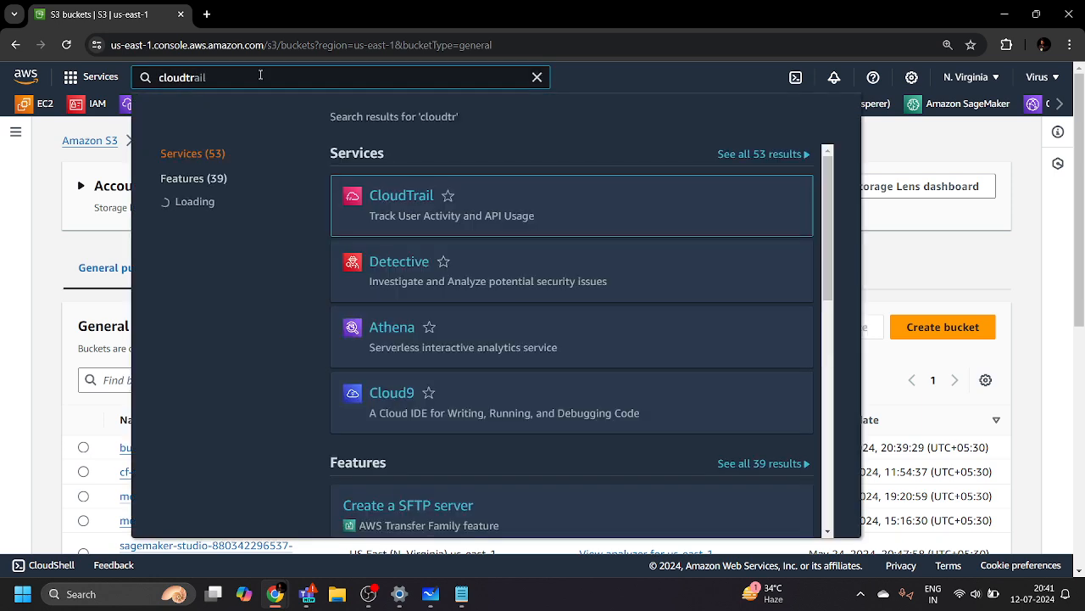
{"action": "left_click", "coordinate": [402, 197]}
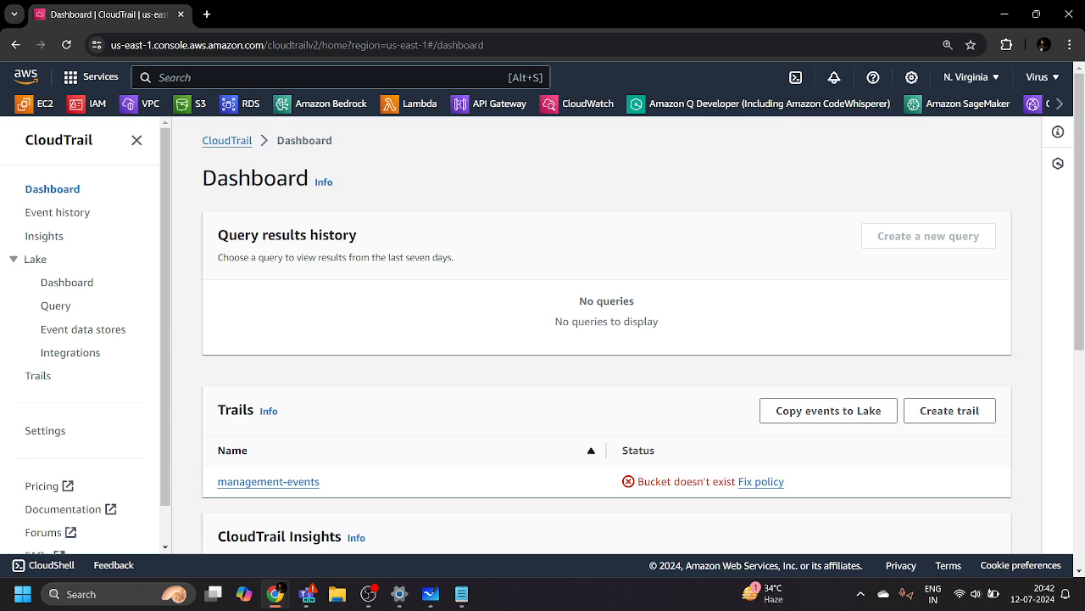
{"action": "left_click", "coordinate": [38, 378]}
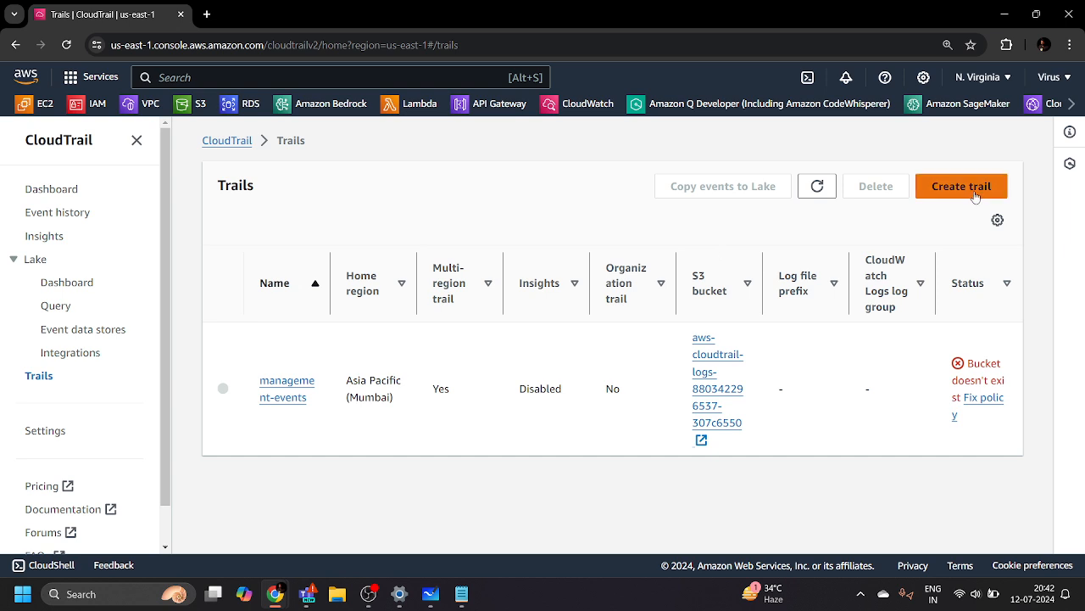
{"action": "left_click", "coordinate": [975, 195]}
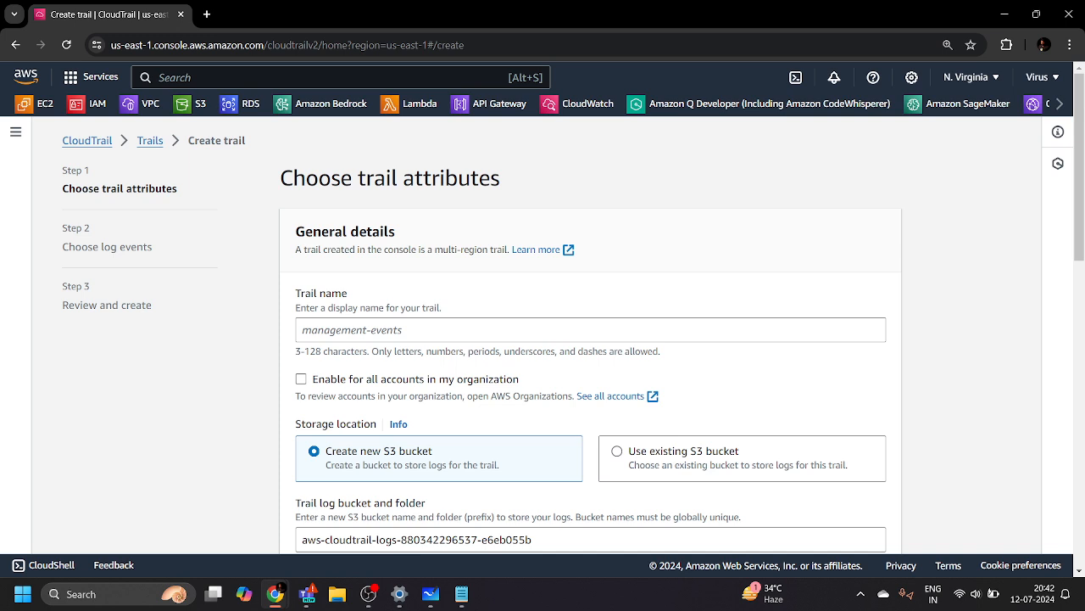
- Name the new trail S3_KMS_Trail
{"action": "left_click", "coordinate": [412, 333]}
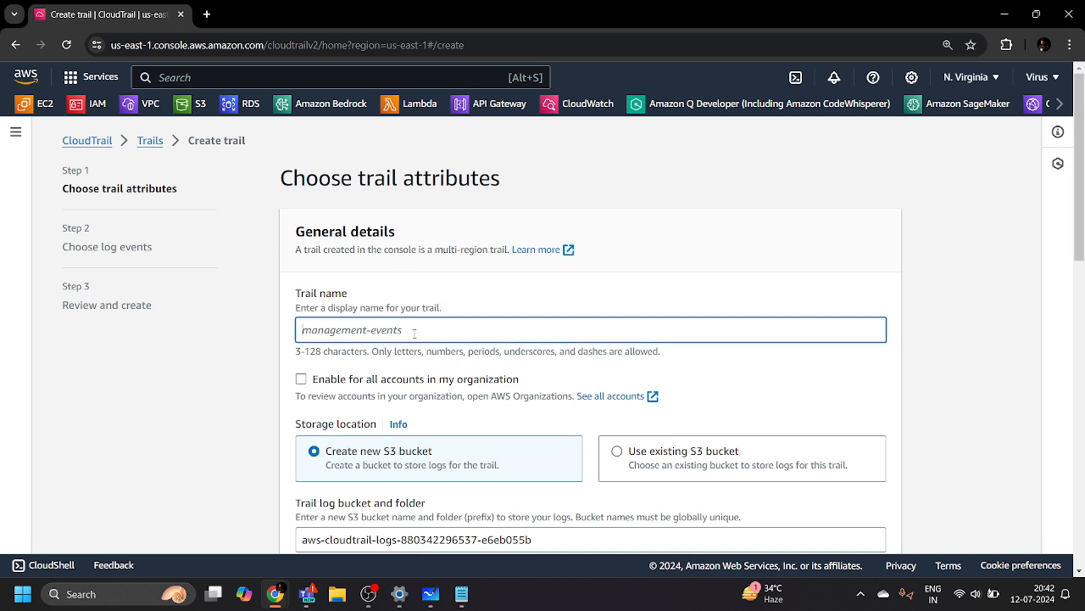
{"action": "type", "text": "S3_"}
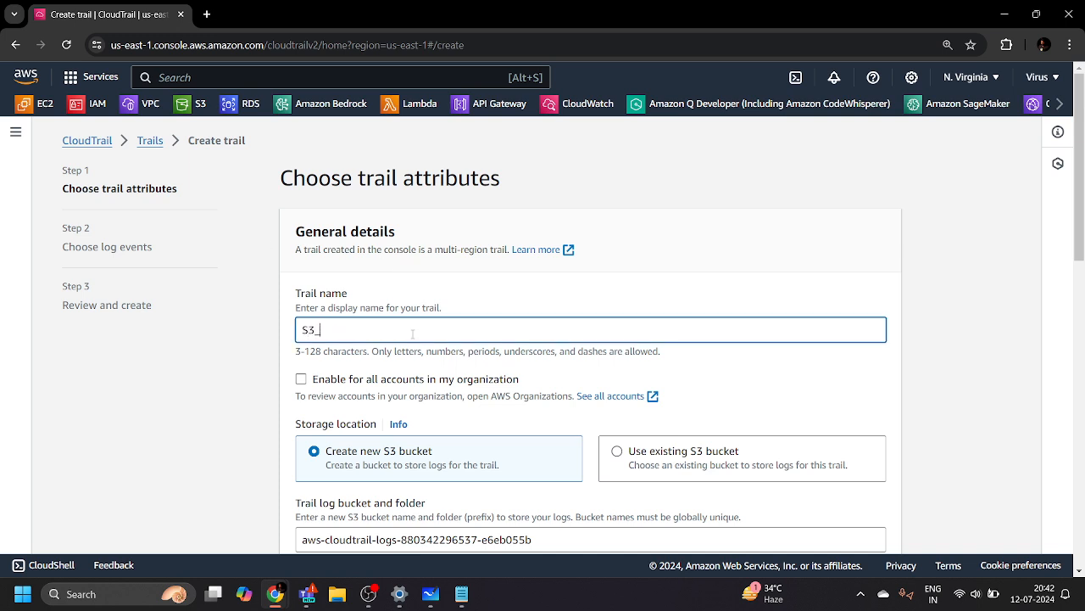
{"action": "type", "text": "KMS_Trail"}
- Store the trail's logs in the existing S3 bucket bucketencryptionkms
{"action": "scroll", "coordinate": [492, 416], "scroll_direction": "down", "scroll_amount": 3}
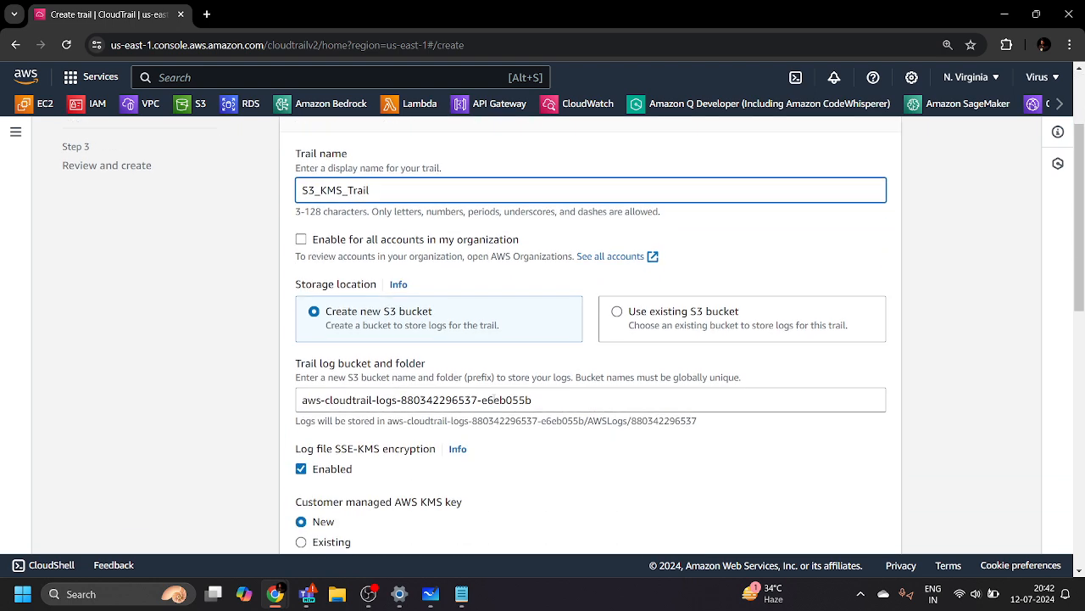
{"action": "left_click", "coordinate": [619, 244]}
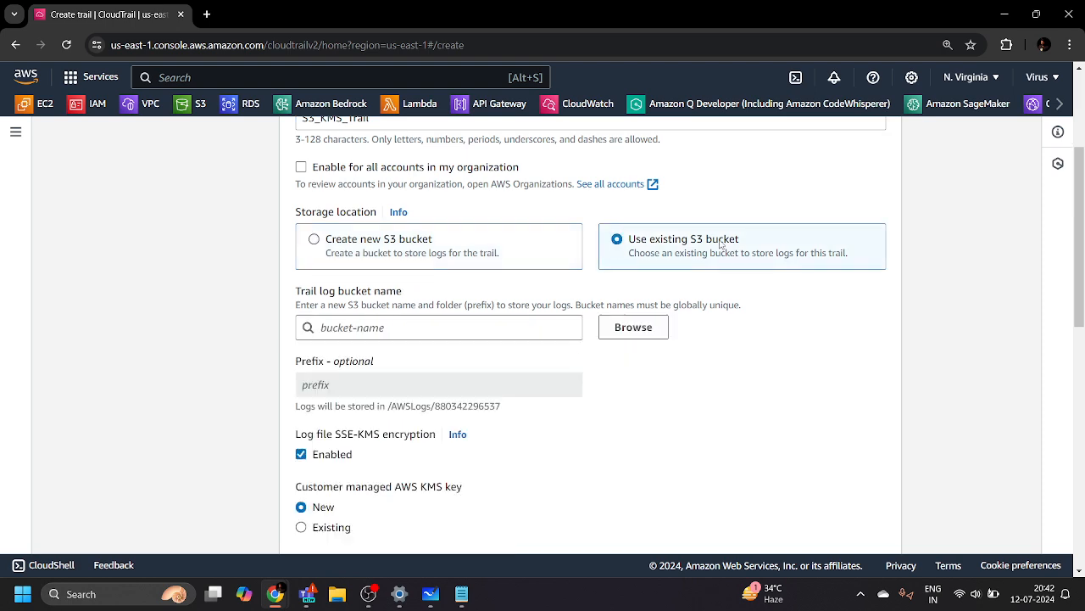
{"action": "left_click", "coordinate": [627, 329]}
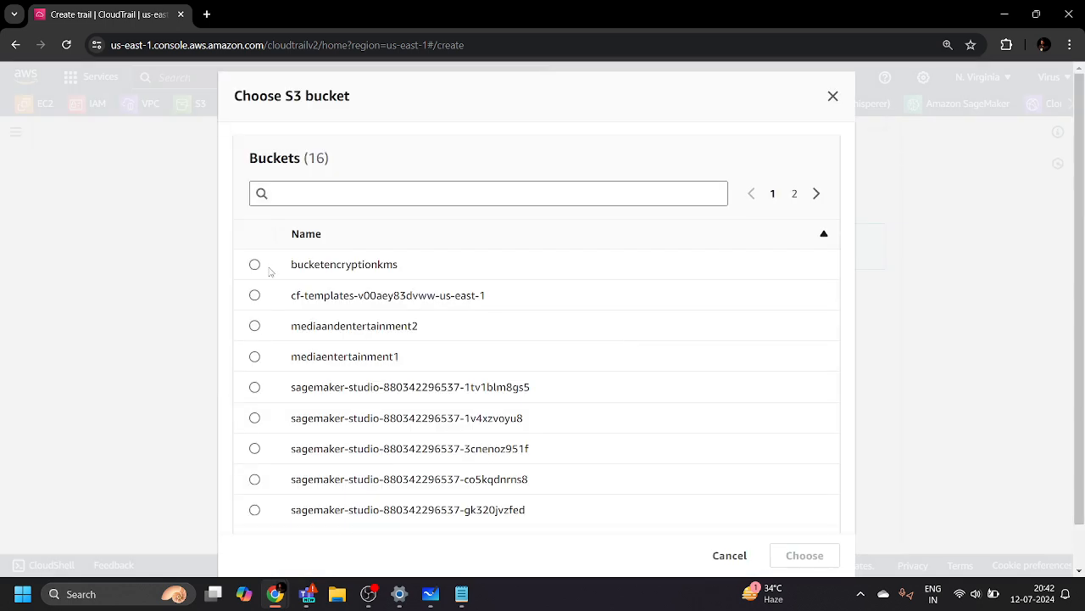
{"action": "left_click", "coordinate": [254, 264]}
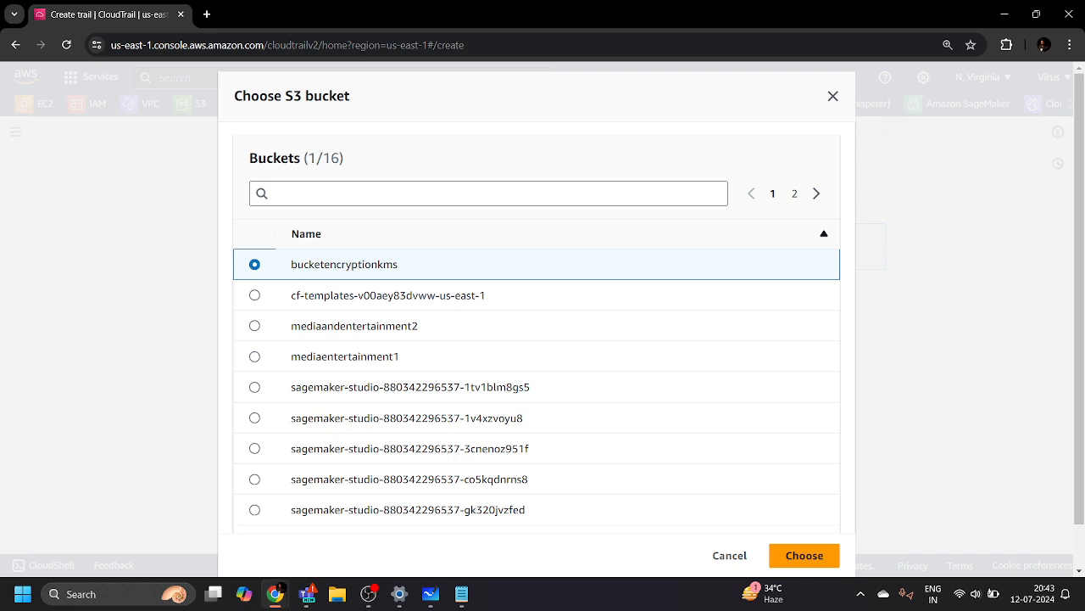
{"action": "left_click", "coordinate": [807, 556]}
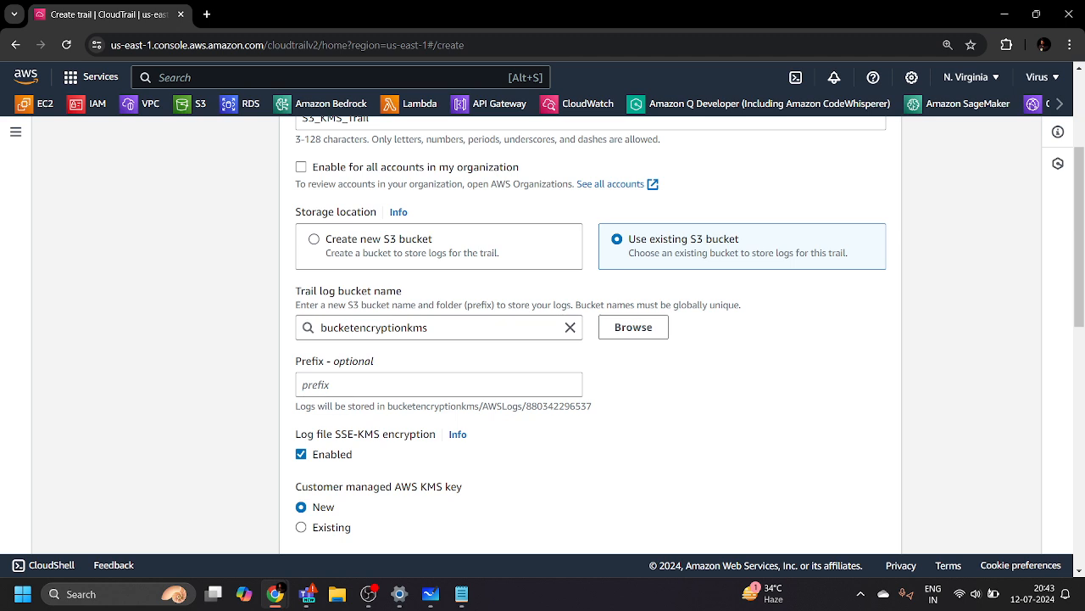
- Disable SSE-KMS encryption of the trail's log files and proceed to choosing log events
{"action": "left_click", "coordinate": [301, 454]}
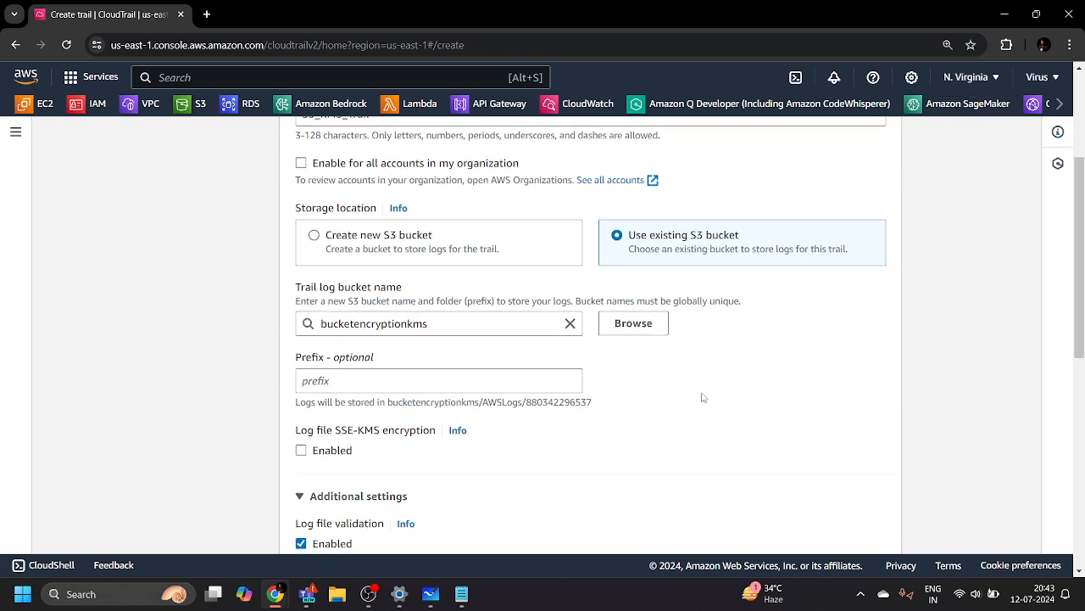
{"action": "scroll", "coordinate": [705, 397], "scroll_direction": "down", "scroll_amount": 6}
{"action": "left_click", "coordinate": [865, 526]}
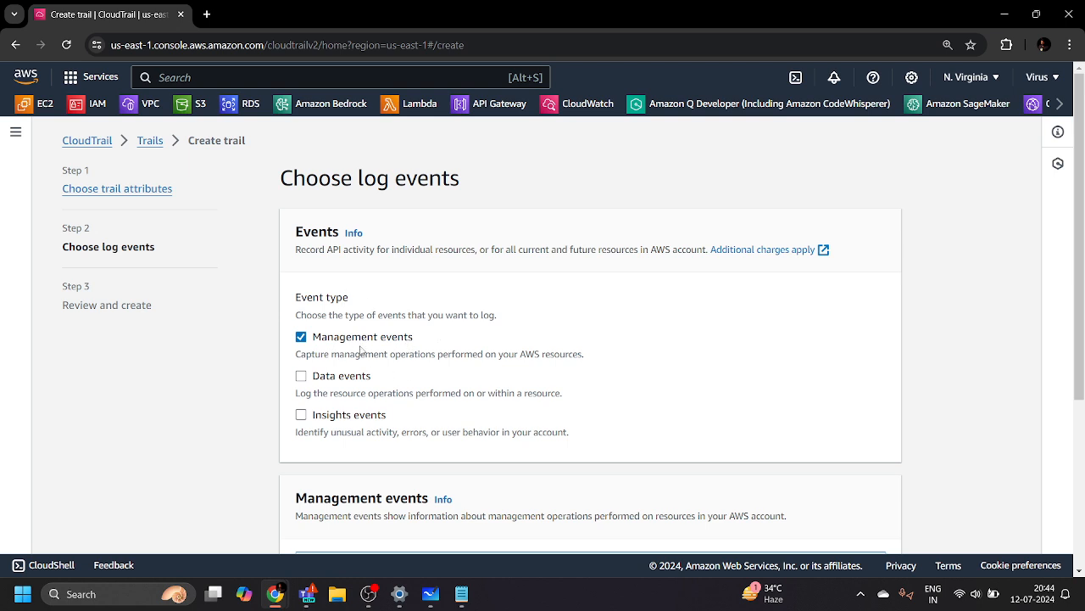
- Include data events alongside management events in the trail and switch its data events to basic event selectors
{"action": "left_click", "coordinate": [301, 375]}
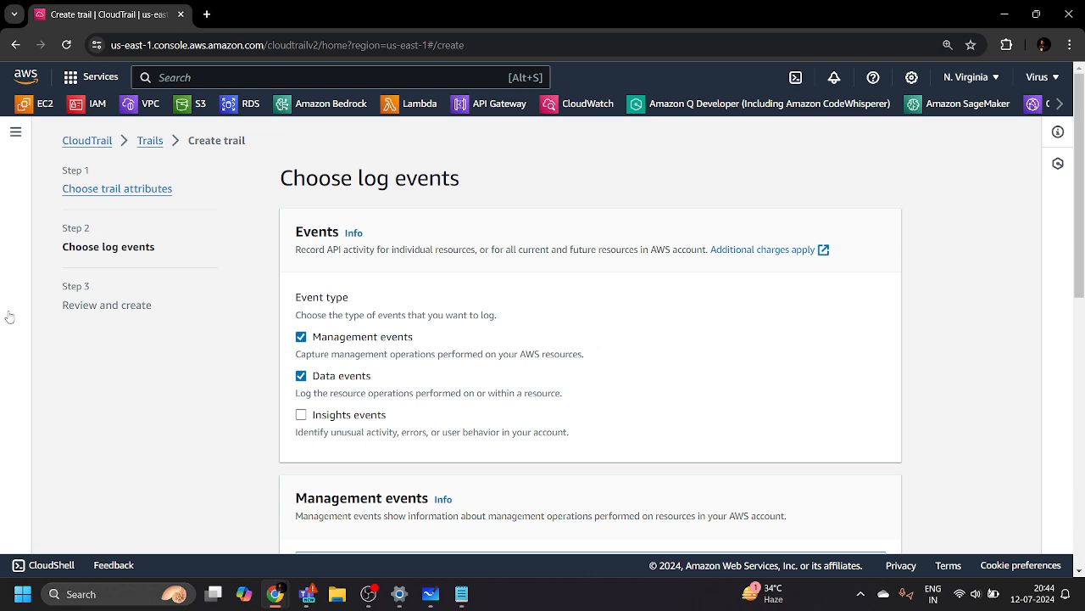
{"action": "scroll", "coordinate": [543, 296], "scroll_direction": "down", "scroll_amount": 3}
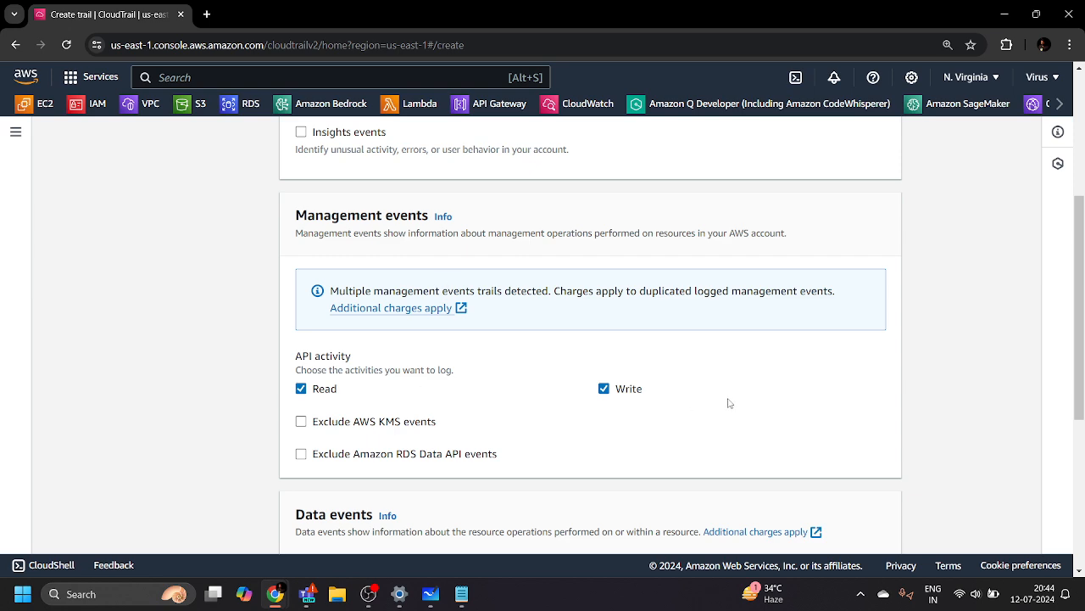
{"action": "scroll", "coordinate": [729, 402], "scroll_direction": "down", "scroll_amount": 4}
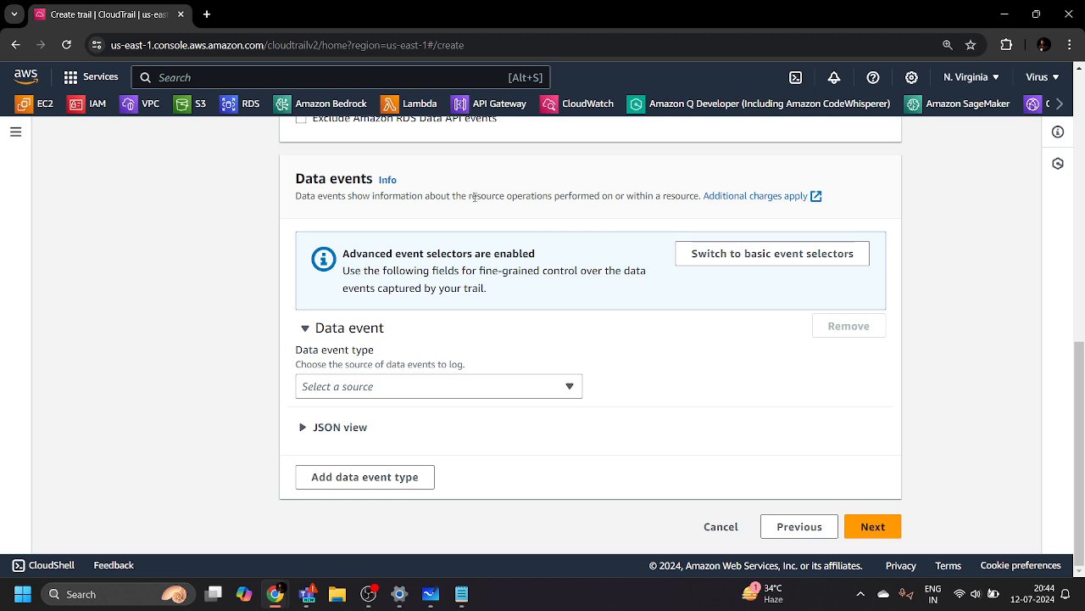
{"action": "left_click_drag", "start_coordinate": [474, 196], "coordinate": [637, 192]}
{"action": "left_click", "coordinate": [631, 201]}
{"action": "left_click", "coordinate": [750, 254]}
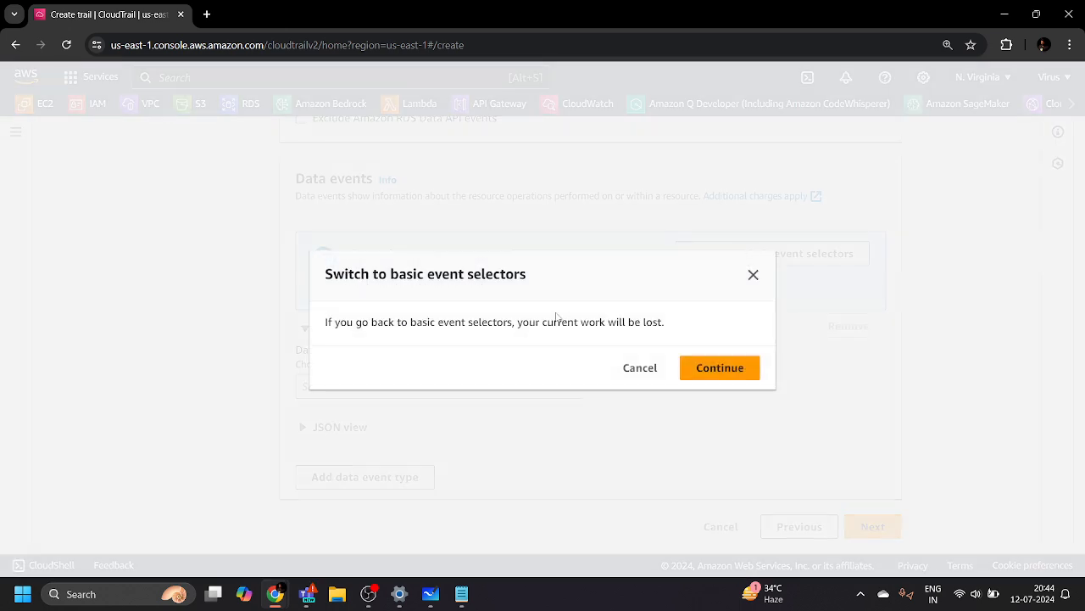
{"action": "left_click", "coordinate": [720, 372]}
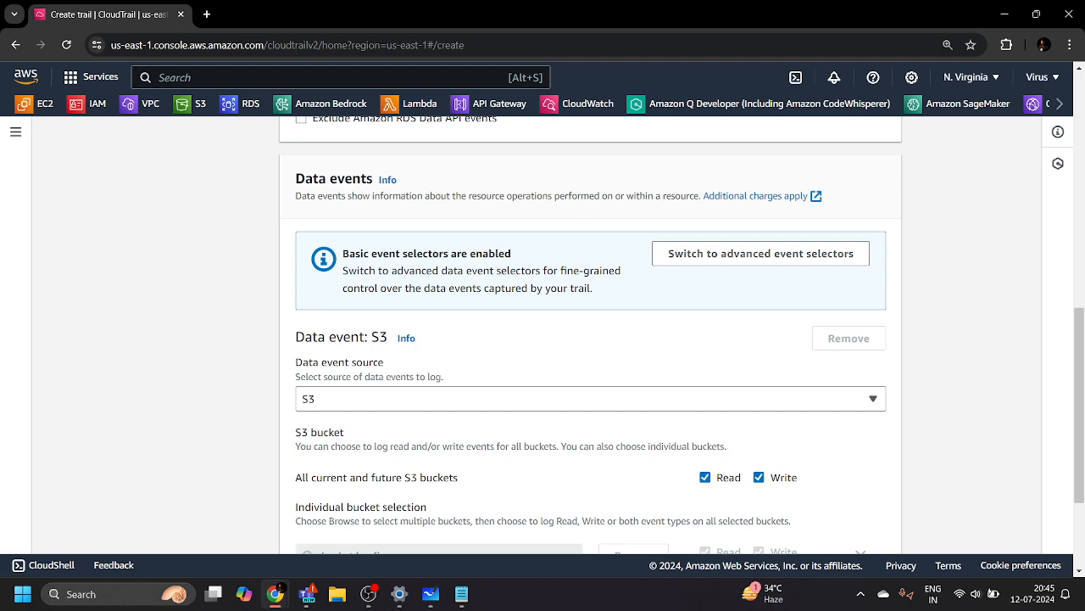
- Review the S3 data event's source, its read and write logging for all buckets, and the individual bucket selection
{"action": "scroll", "coordinate": [510, 376], "scroll_direction": "down", "scroll_amount": 2}
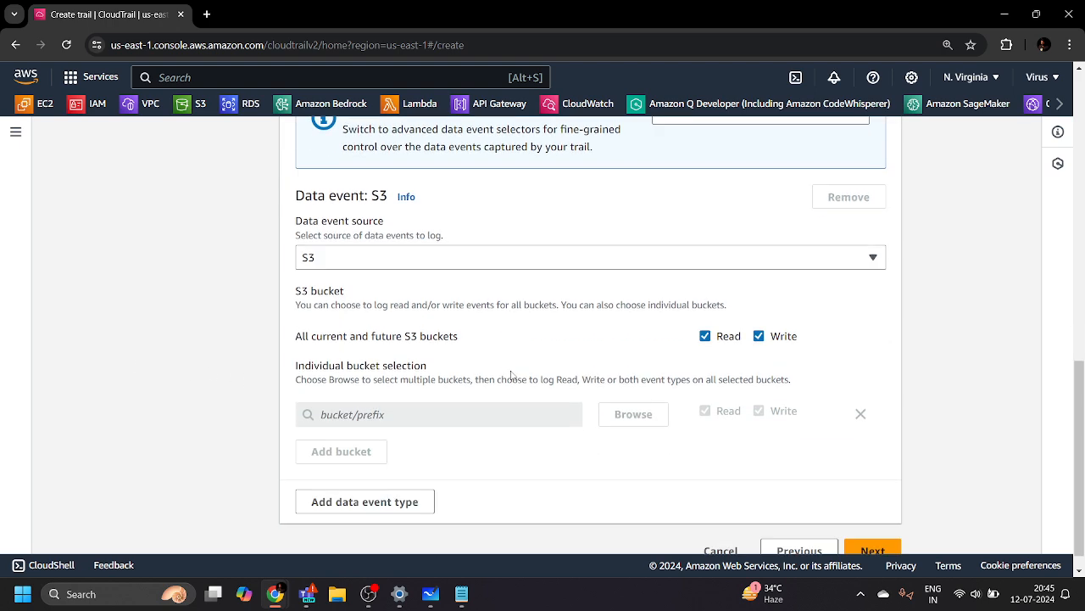
{"action": "scroll", "coordinate": [511, 376], "scroll_direction": "up", "scroll_amount": 1}
{"action": "scroll", "coordinate": [511, 375], "scroll_direction": "down", "scroll_amount": 1}
{"action": "left_click", "coordinate": [874, 257]}
{"action": "left_click", "coordinate": [873, 256]}
{"action": "scroll", "coordinate": [848, 438], "scroll_direction": "down", "scroll_amount": 1}
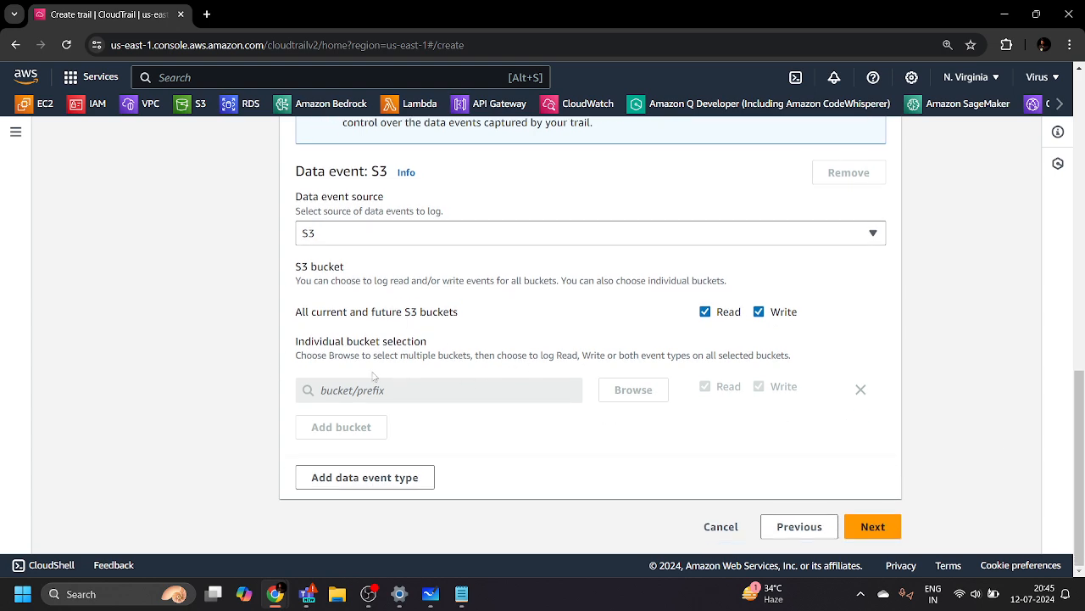
{"action": "scroll", "coordinate": [499, 475], "scroll_direction": "up", "scroll_amount": 2}
{"action": "scroll", "coordinate": [497, 472], "scroll_direction": "down", "scroll_amount": 3}
- Add a second data event type to the trail and remove the added Lambda entry again
{"action": "left_click", "coordinate": [381, 477]}
{"action": "scroll", "coordinate": [382, 477], "scroll_direction": "down", "scroll_amount": 3}
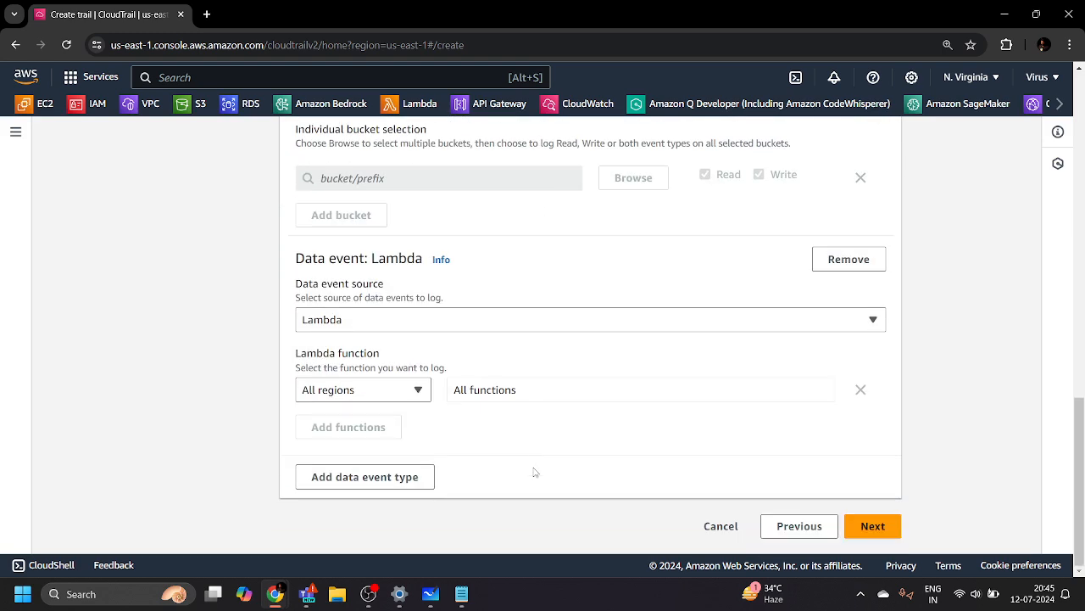
{"action": "scroll", "coordinate": [467, 427], "scroll_direction": "up", "scroll_amount": 2}
{"action": "left_click", "coordinate": [849, 400]}
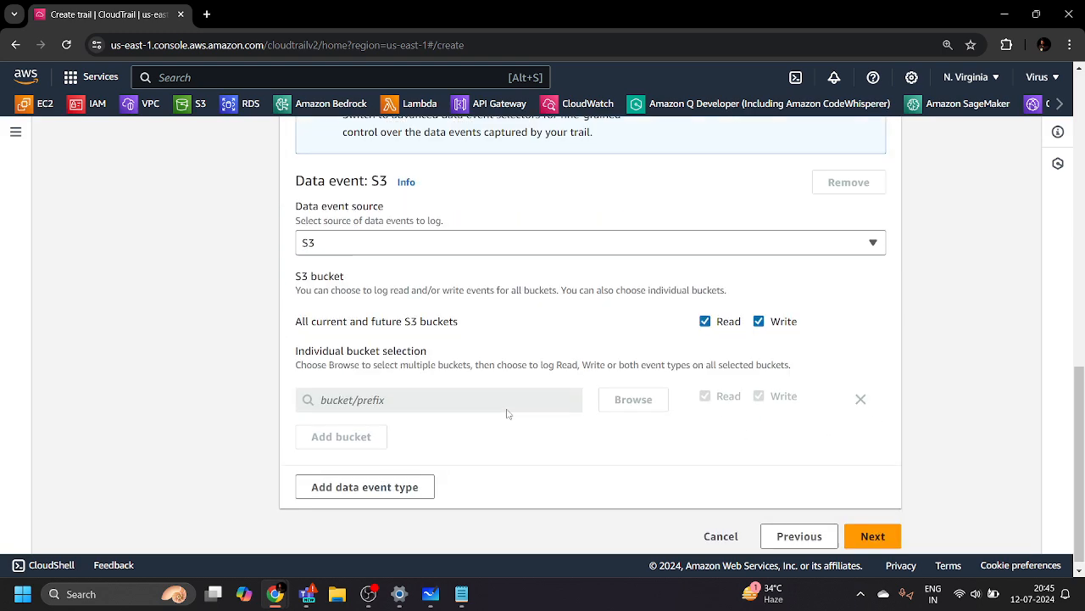
- Switch to advanced event selectors, choose S3 as the data event type and keep the Log all events template
{"action": "scroll", "coordinate": [507, 413], "scroll_direction": "up", "scroll_amount": 2}
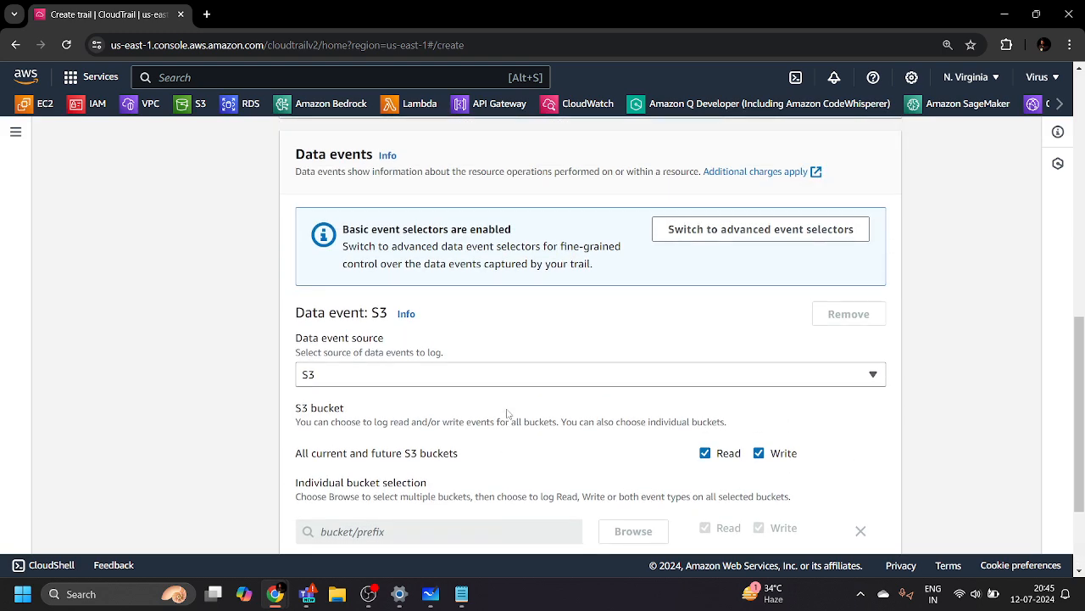
{"action": "left_click", "coordinate": [756, 231]}
{"action": "left_click", "coordinate": [450, 386]}
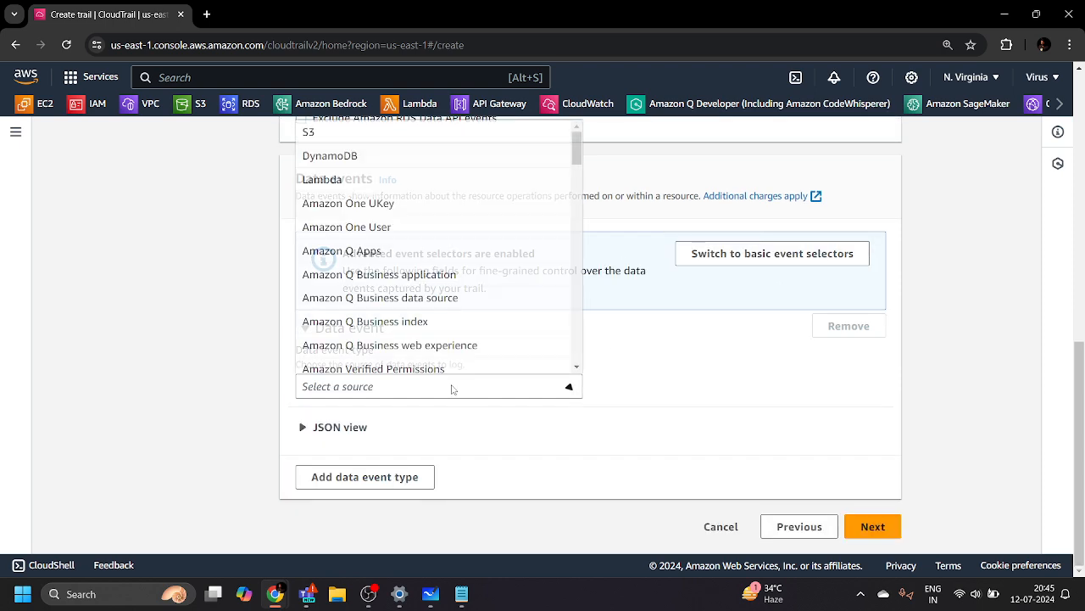
{"action": "left_click", "coordinate": [388, 134]}
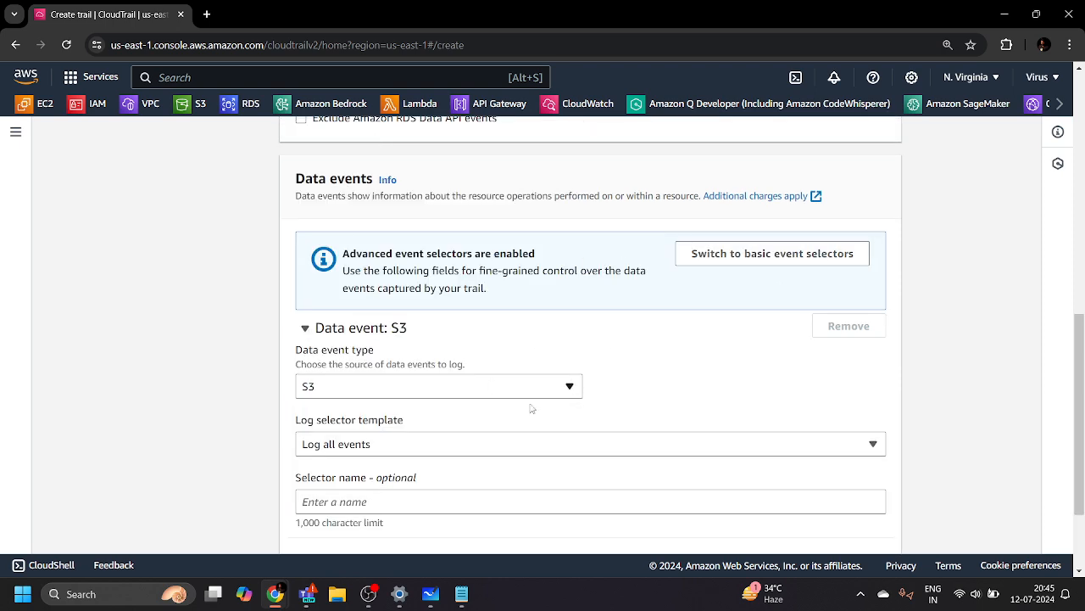
{"action": "scroll", "coordinate": [531, 407], "scroll_direction": "down", "scroll_amount": 2}
{"action": "left_click", "coordinate": [413, 374]}
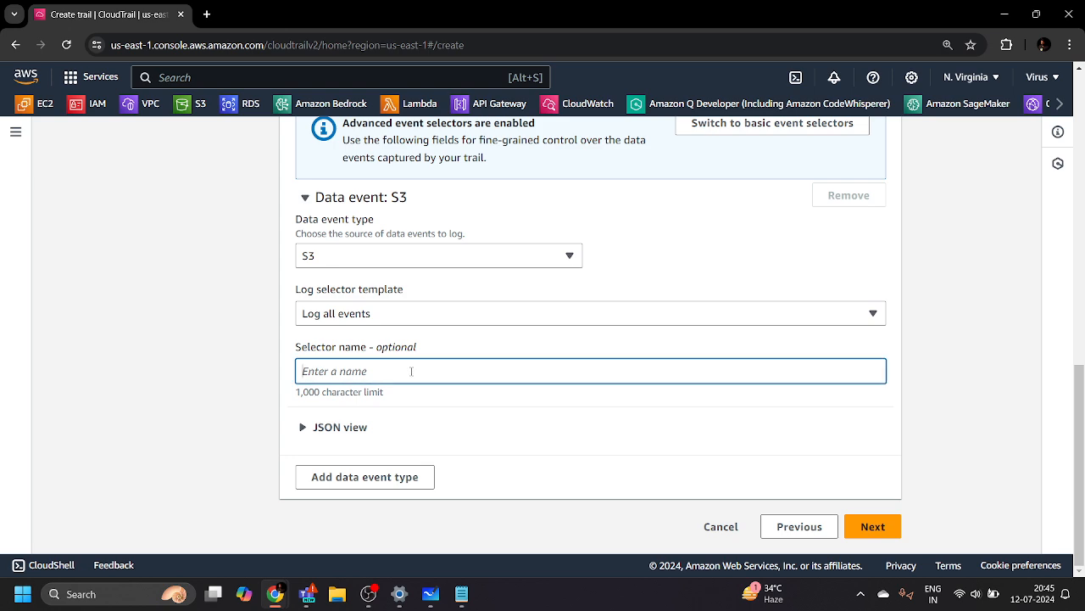
{"action": "left_click", "coordinate": [415, 313]}
{"action": "left_click", "coordinate": [424, 313]}
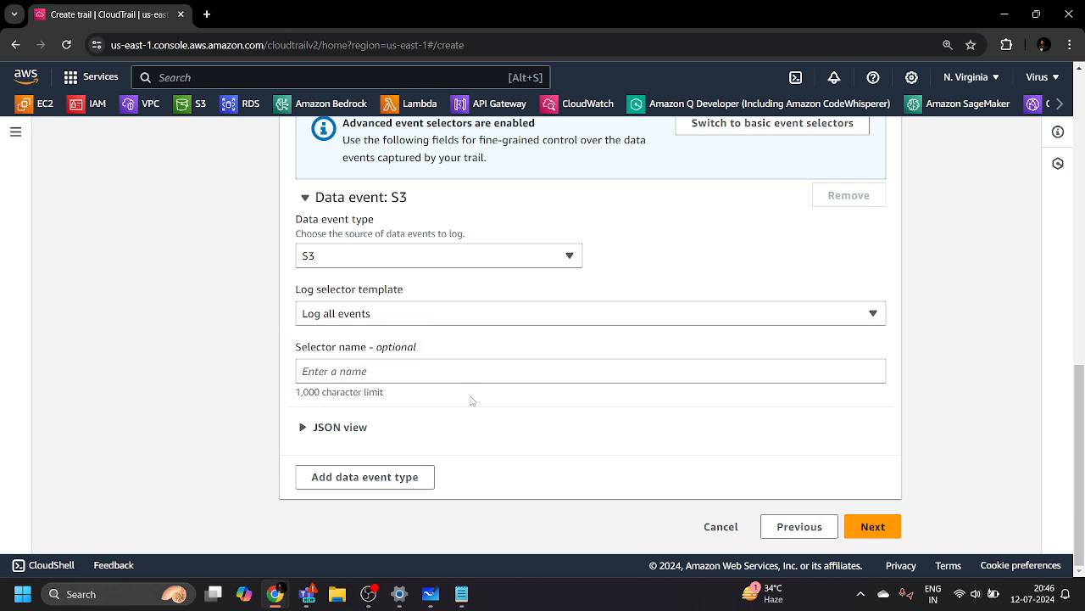
- Switch the trail's data events back to basic event selectors, discarding the advanced selector settings
{"action": "scroll", "coordinate": [472, 400], "scroll_direction": "up", "scroll_amount": 3}
{"action": "left_click", "coordinate": [734, 336]}
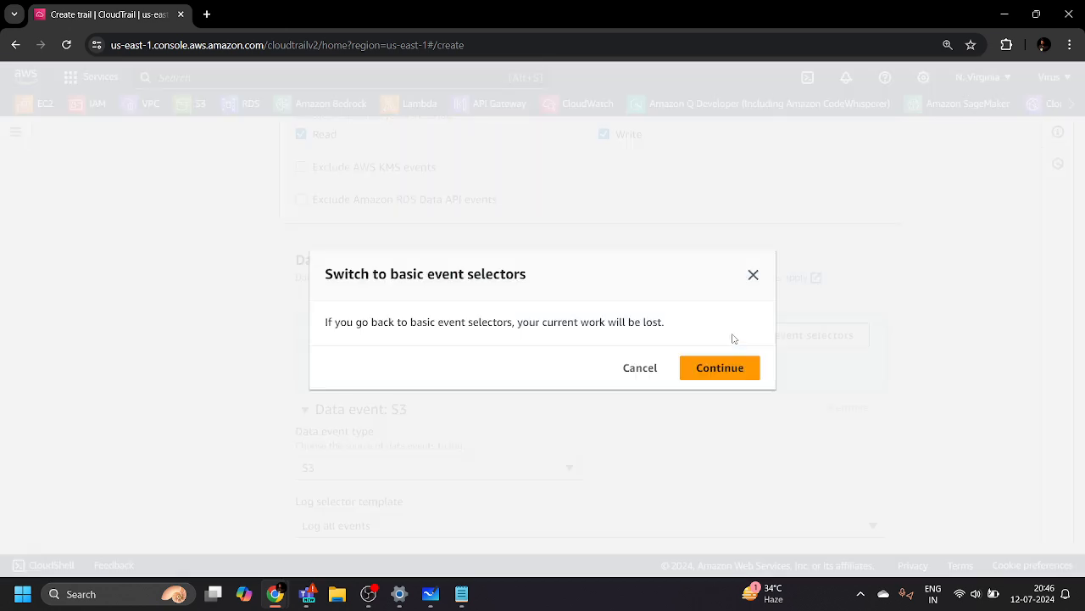
{"action": "left_click", "coordinate": [721, 367]}
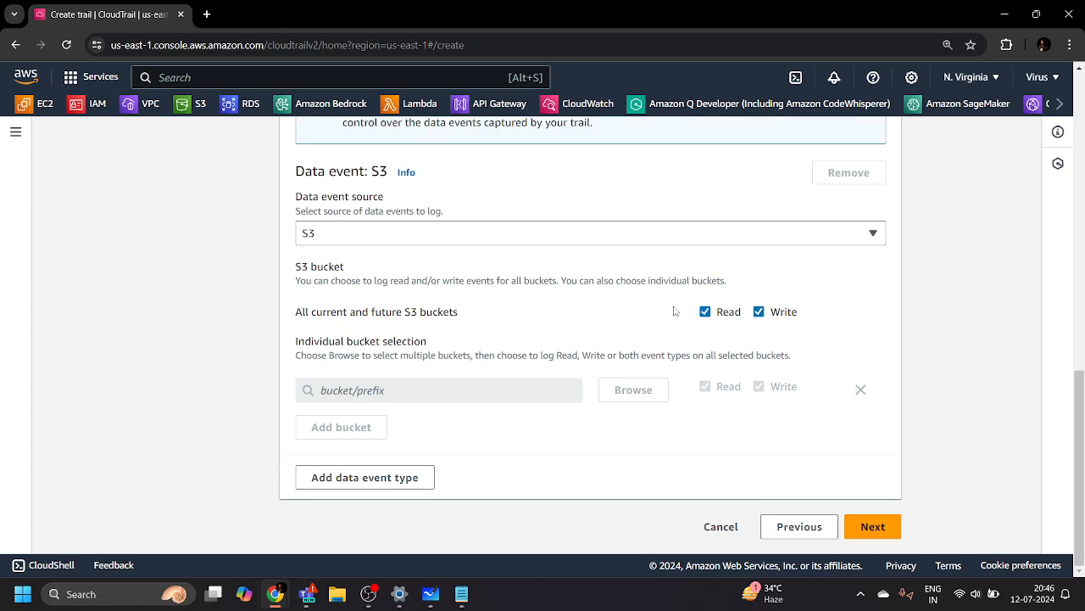
- Review the trail's attributes and log events, create the trail and dismiss the success banner
{"action": "left_click", "coordinate": [876, 522]}
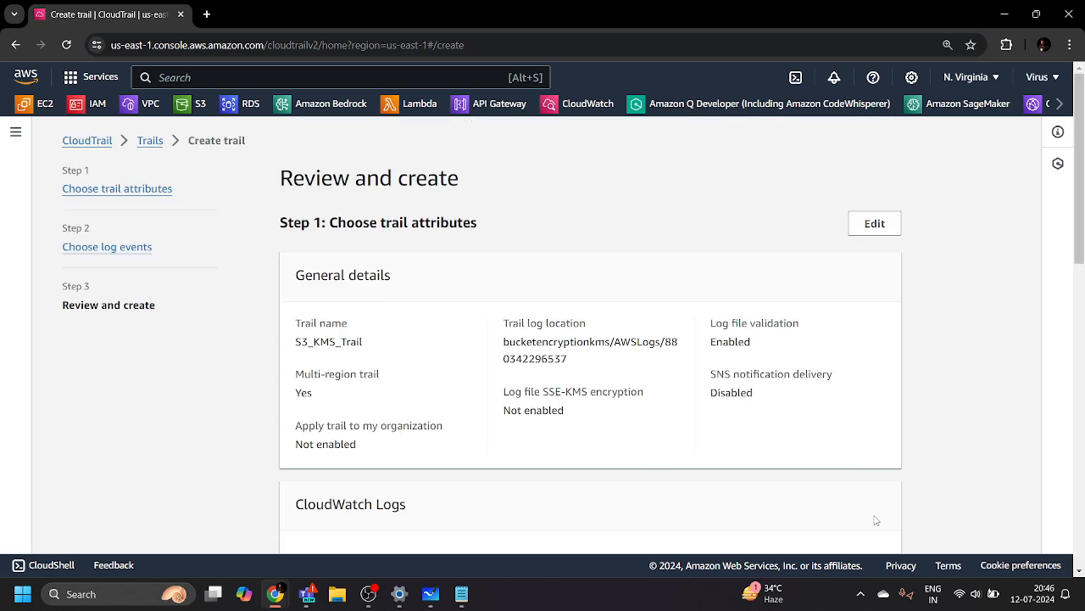
{"action": "scroll", "coordinate": [518, 359], "scroll_direction": "down", "scroll_amount": 9}
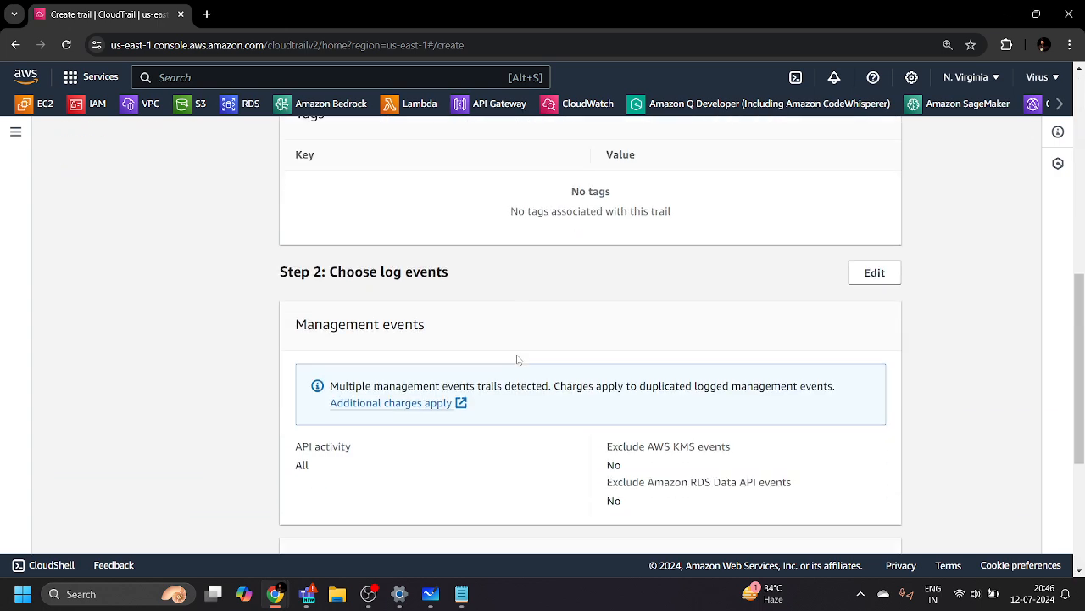
{"action": "scroll", "coordinate": [518, 359], "scroll_direction": "down", "scroll_amount": 1}
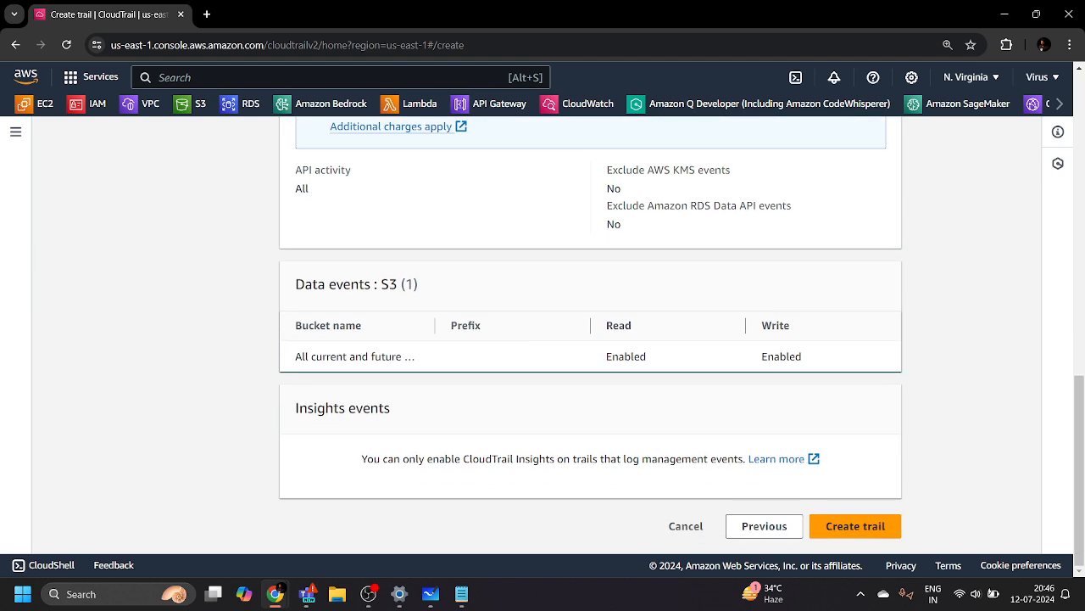
{"action": "left_click", "coordinate": [866, 525]}
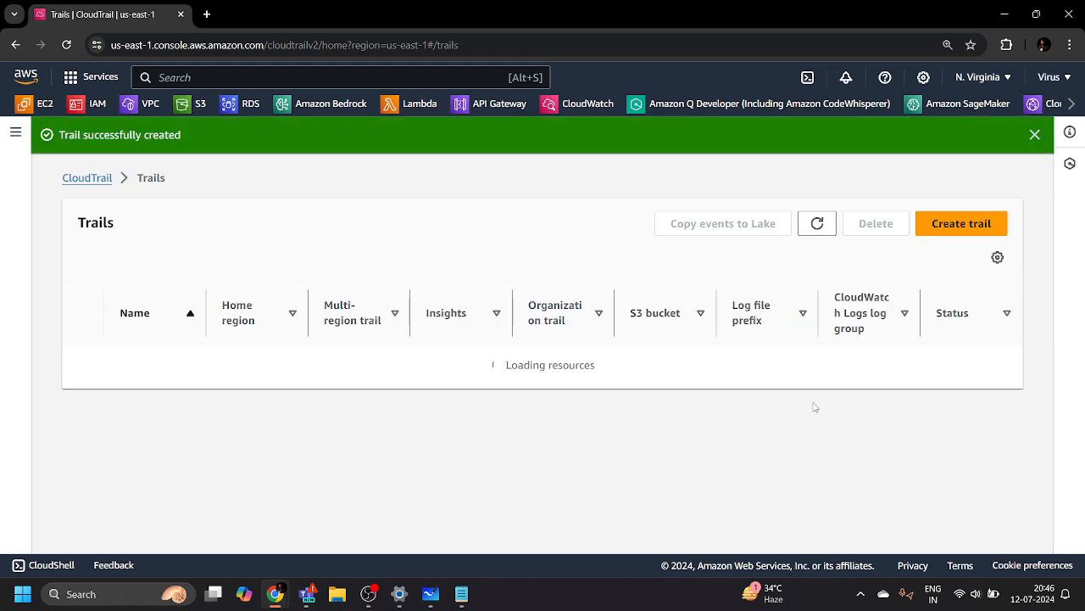
{"action": "left_click", "coordinate": [1036, 134]}
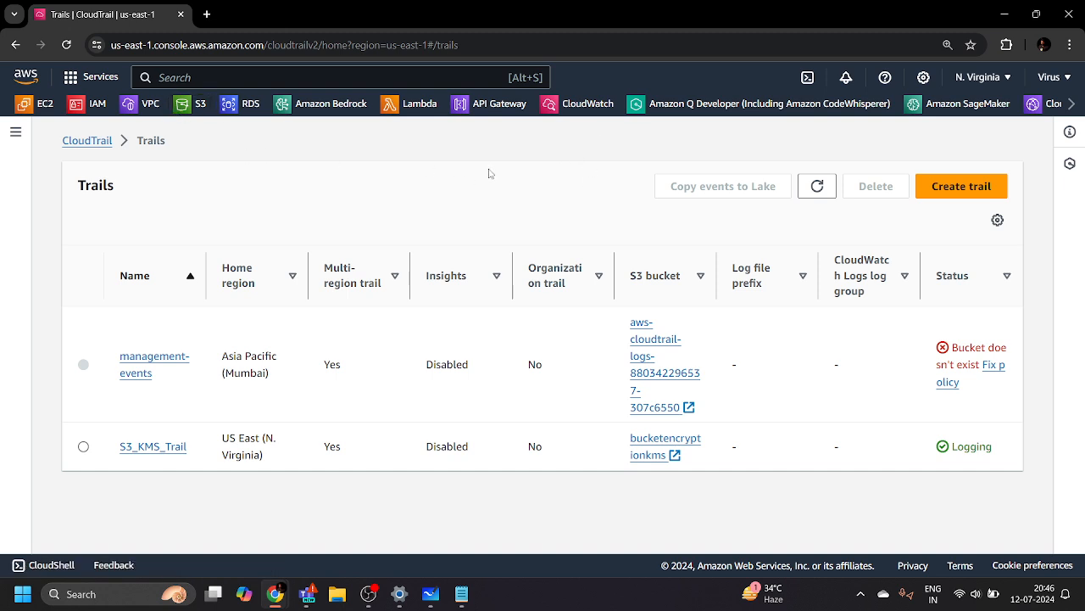
- Open the bucketencryptionkms bucket in S3 and add AWS_Logo.png from Local Disk (E:) to a new upload
{"action": "left_click", "coordinate": [185, 110]}
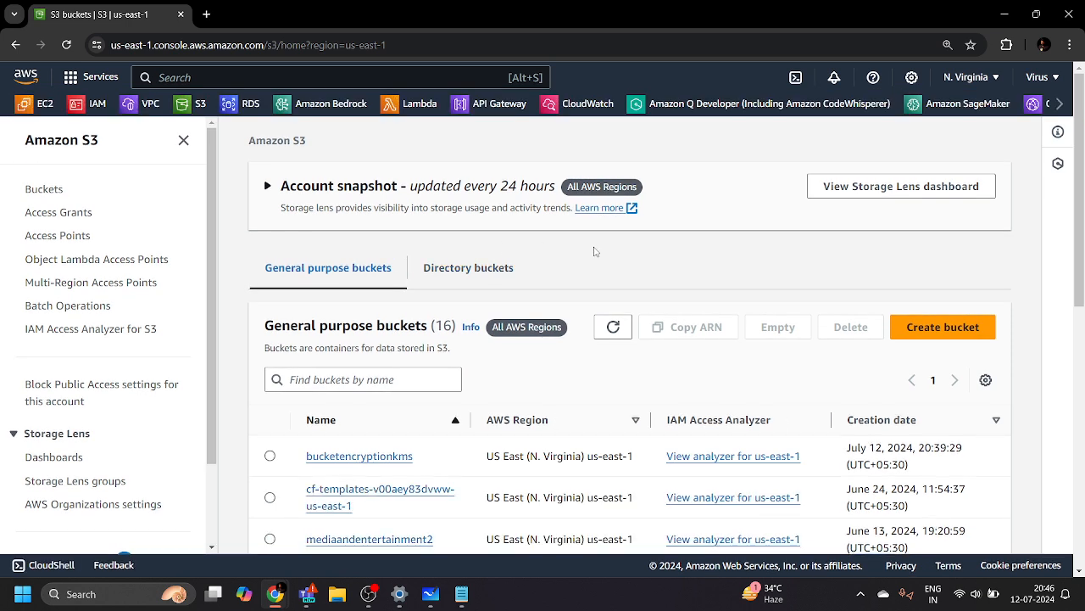
{"action": "left_click", "coordinate": [350, 457]}
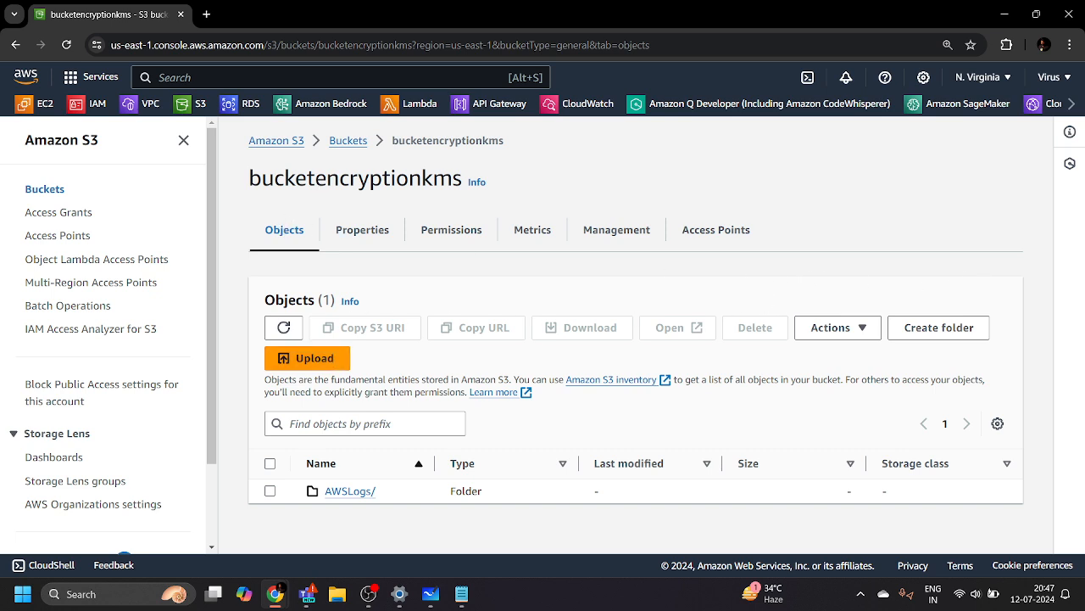
{"action": "left_click", "coordinate": [307, 360]}
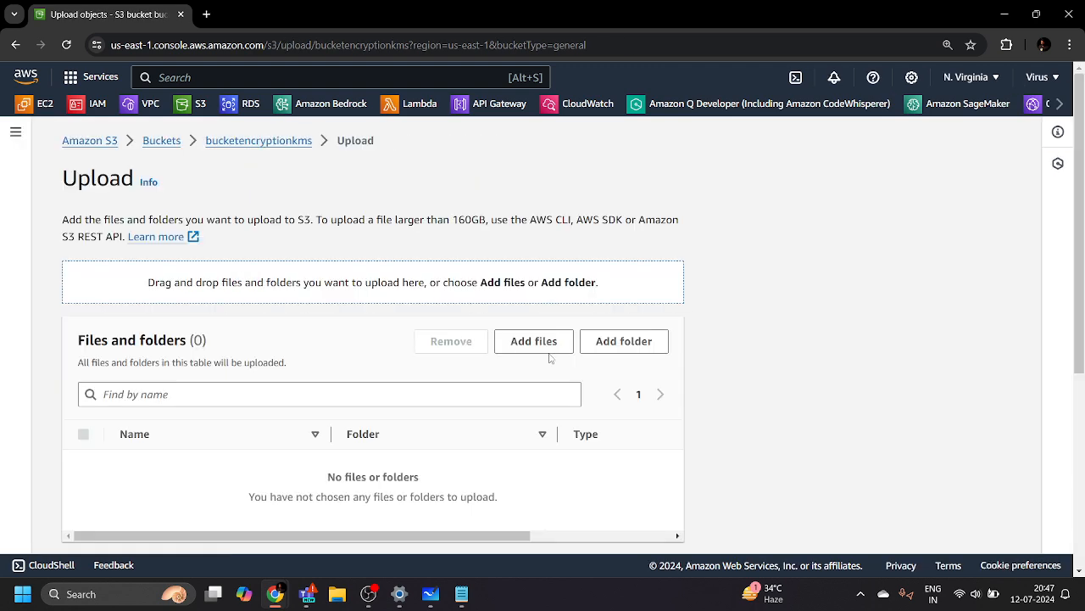
{"action": "left_click", "coordinate": [543, 344]}
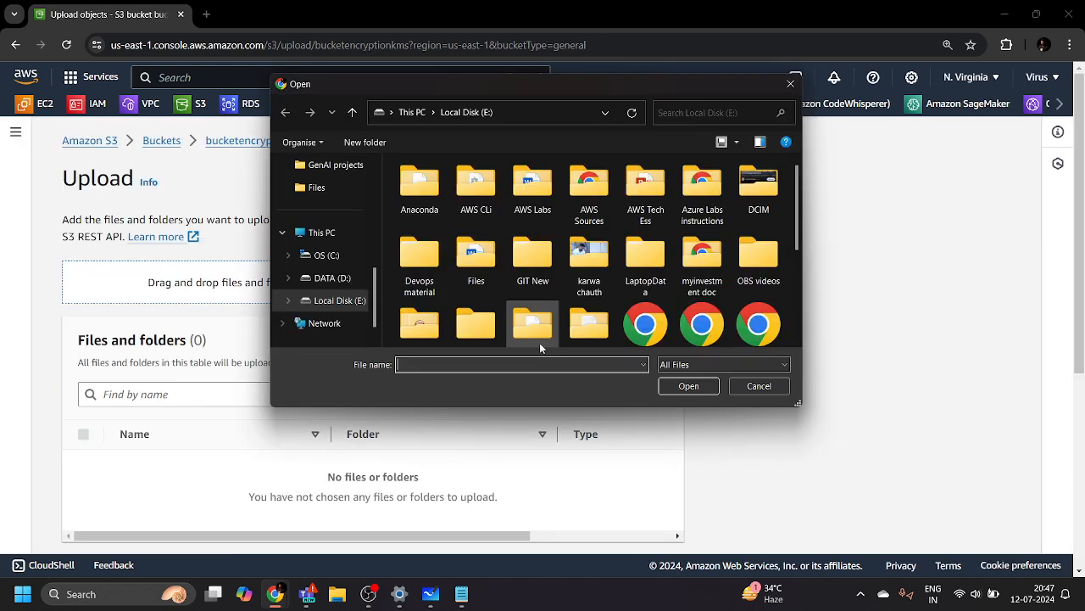
{"action": "scroll", "coordinate": [545, 297], "scroll_direction": "down", "scroll_amount": 1}
{"action": "scroll", "coordinate": [546, 296], "scroll_direction": "down", "scroll_amount": 1}
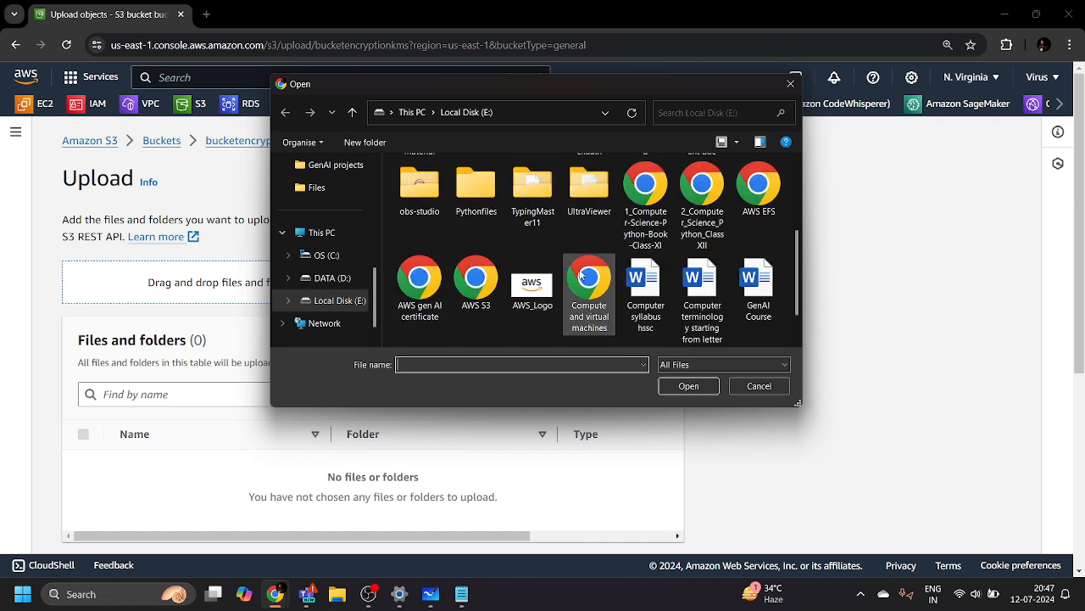
{"action": "left_click", "coordinate": [534, 285]}
{"action": "left_click", "coordinate": [688, 385]}
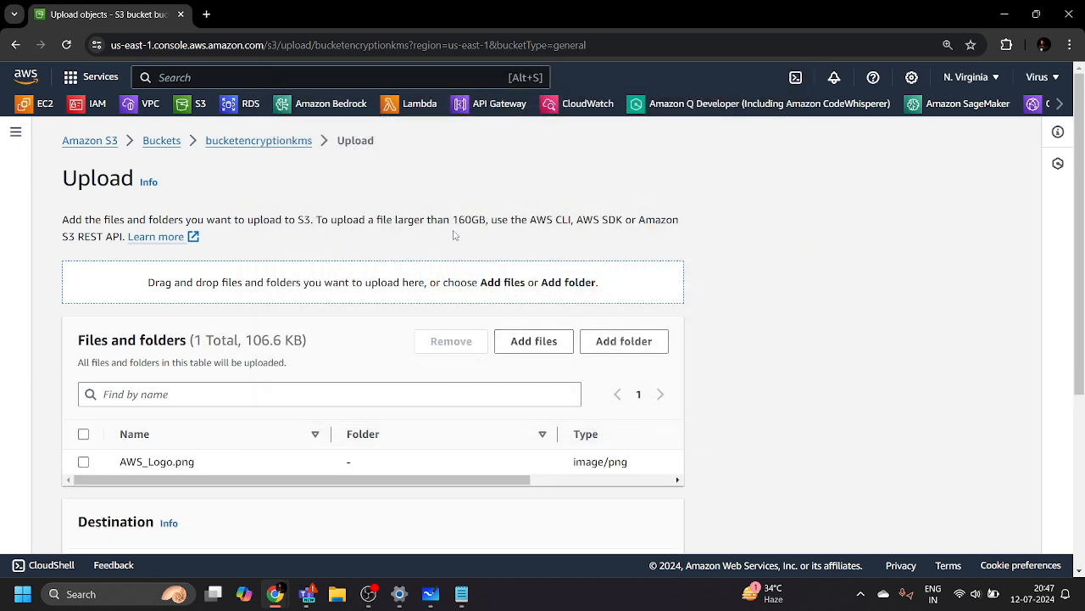
- Examine the upload's destination details and the storage classes in its properties, keeping the Standard class
{"action": "scroll", "coordinate": [453, 235], "scroll_direction": "down", "scroll_amount": 3}
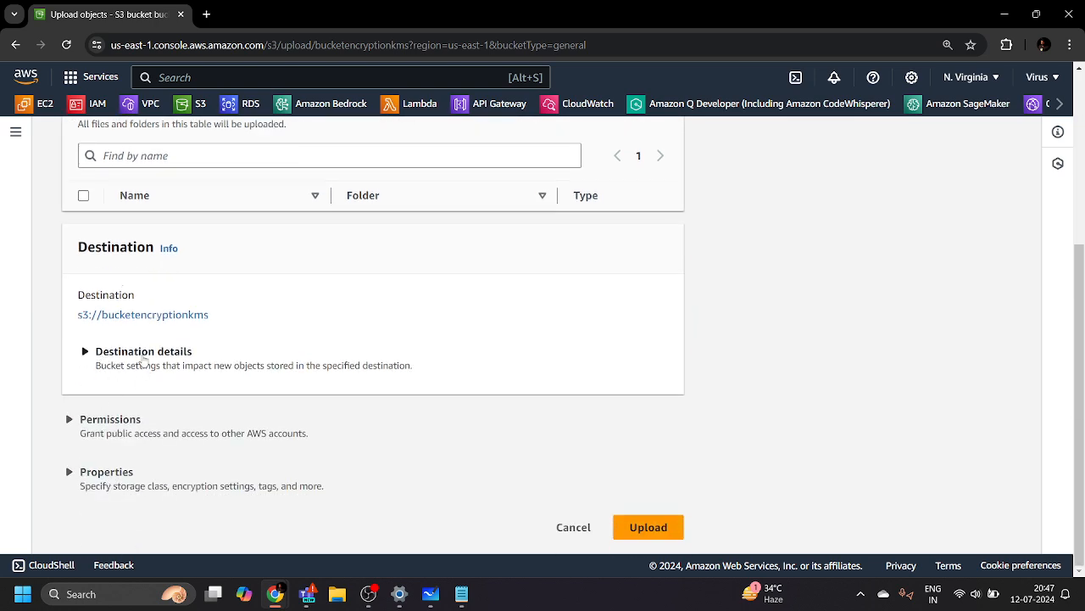
{"action": "left_click", "coordinate": [87, 355]}
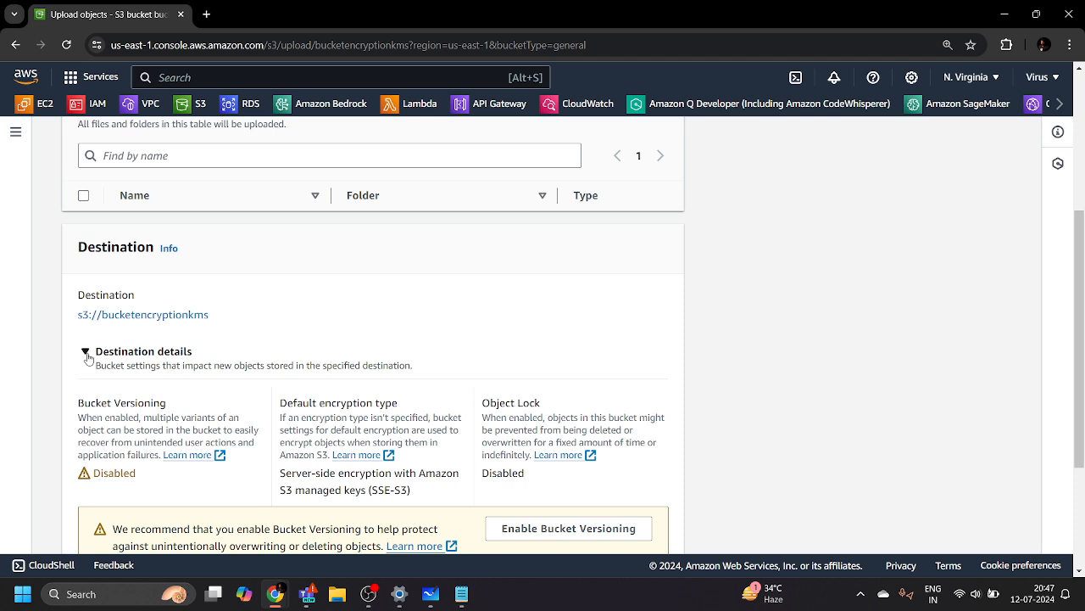
{"action": "scroll", "coordinate": [86, 356], "scroll_direction": "down", "scroll_amount": 1}
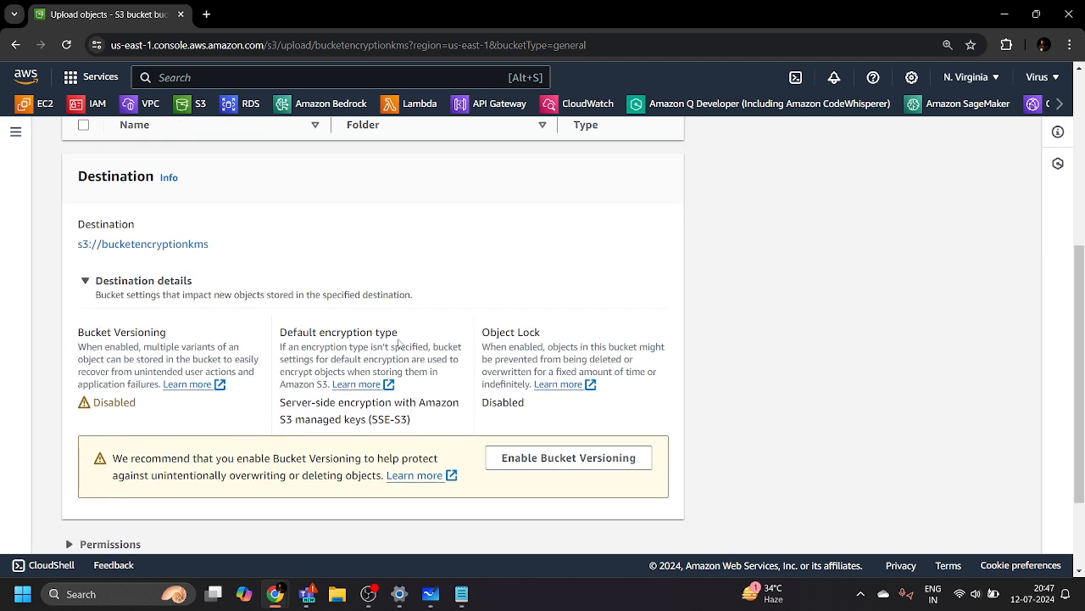
{"action": "left_click", "coordinate": [85, 283]}
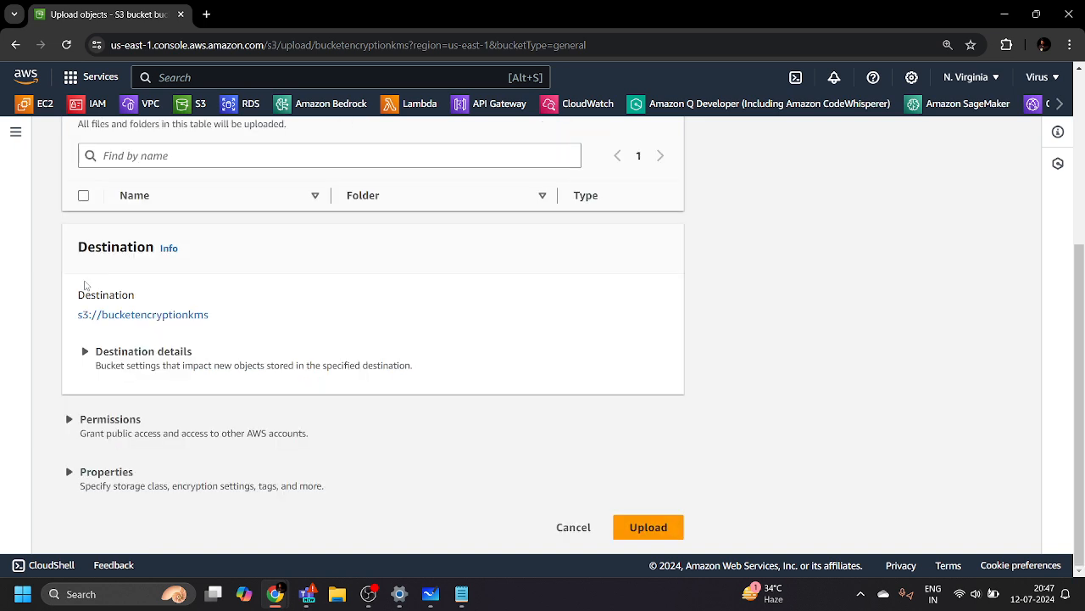
{"action": "left_click", "coordinate": [78, 477]}
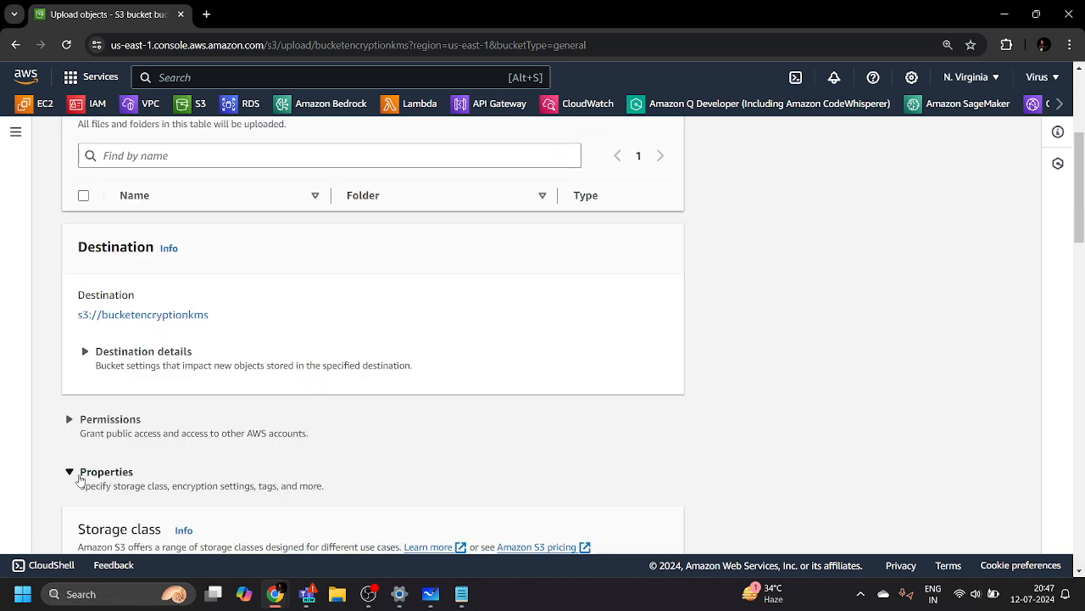
{"action": "scroll", "coordinate": [246, 452], "scroll_direction": "down", "scroll_amount": 4}
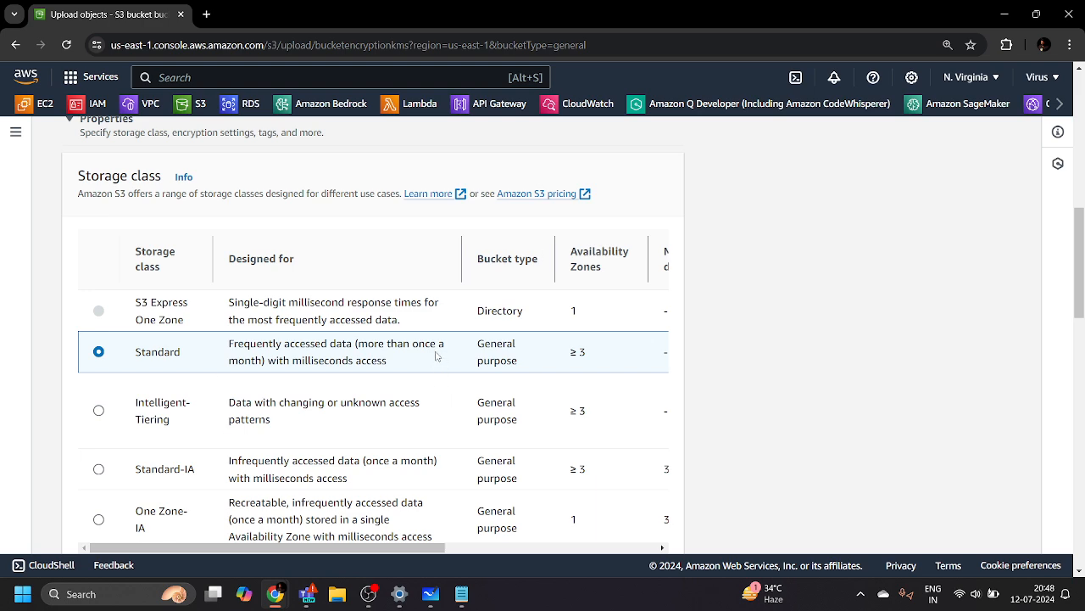
{"action": "scroll", "coordinate": [288, 376], "scroll_direction": "down", "scroll_amount": 3}
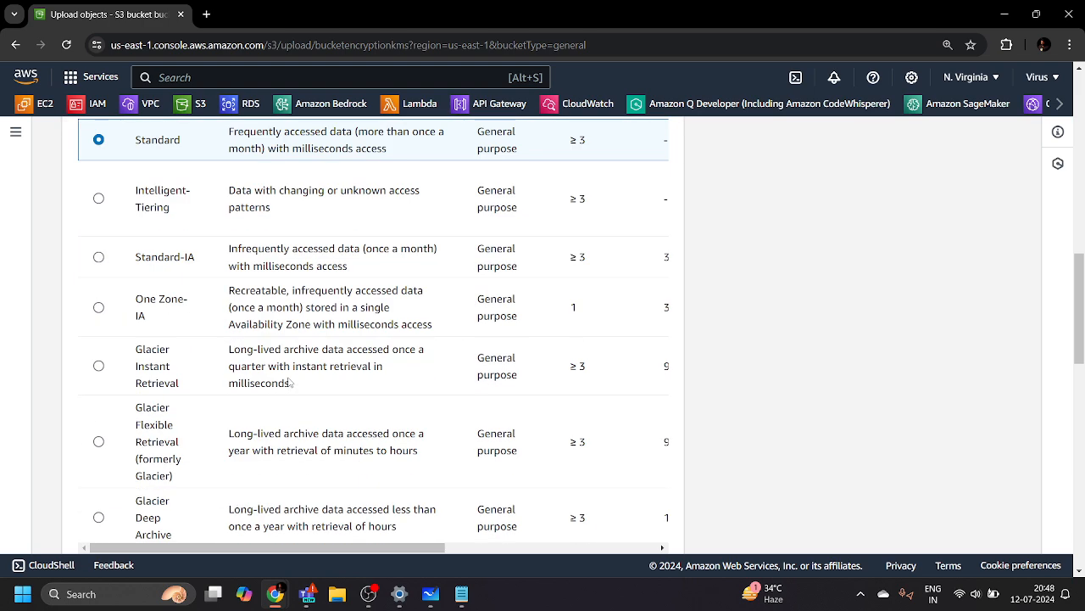
{"action": "scroll", "coordinate": [288, 377], "scroll_direction": "up", "scroll_amount": 3}
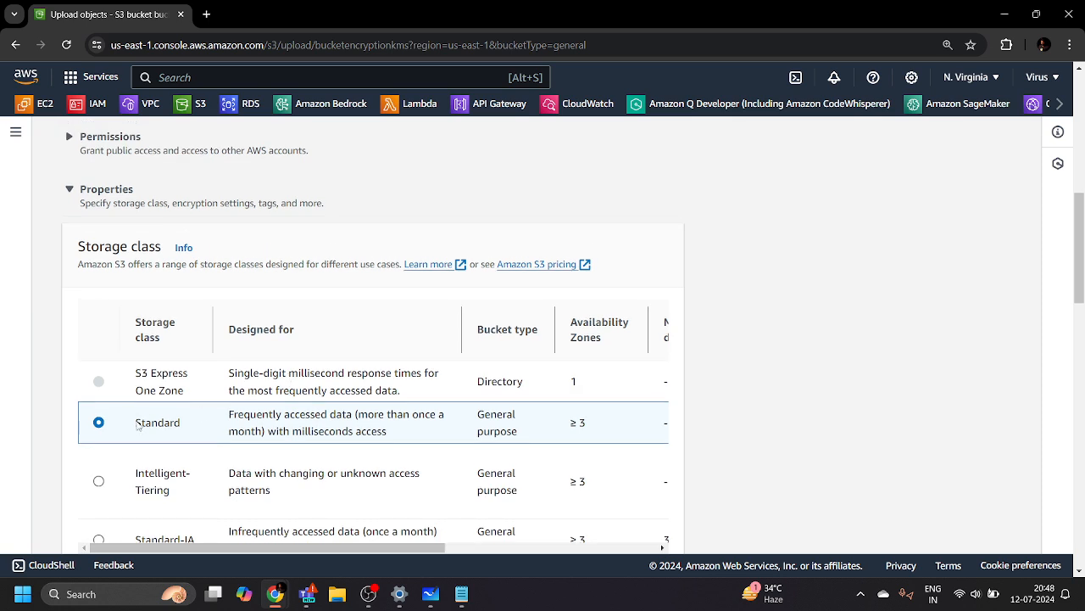
{"action": "left_click_drag", "start_coordinate": [138, 426], "coordinate": [194, 425]}
{"action": "left_click", "coordinate": [195, 425]}
{"action": "left_click", "coordinate": [69, 189]}
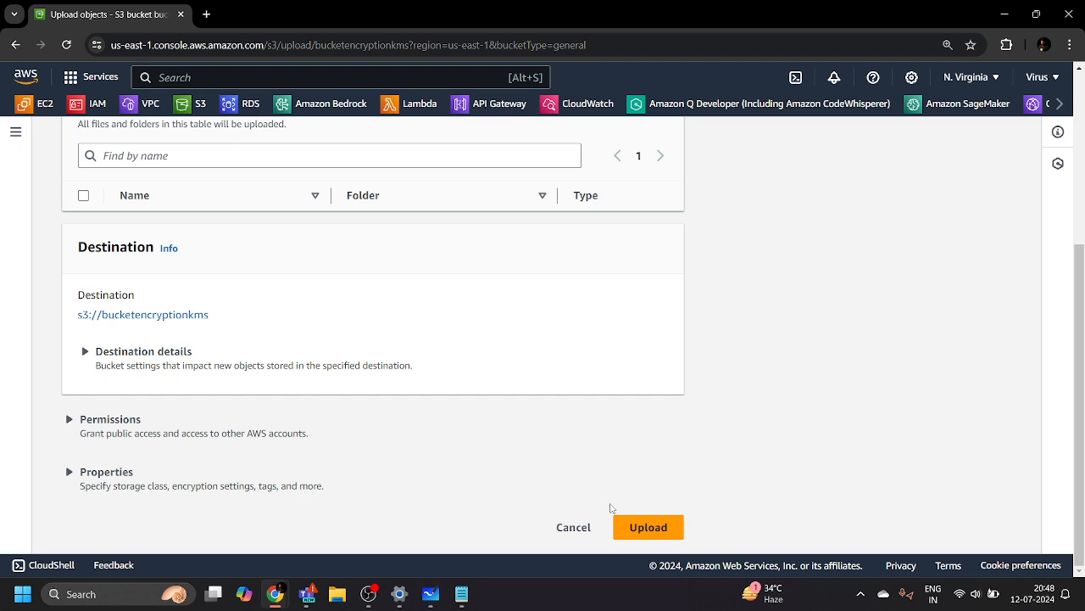
- Upload AWS_Logo.png to the bucket and close the upload status page
{"action": "left_click", "coordinate": [646, 530]}
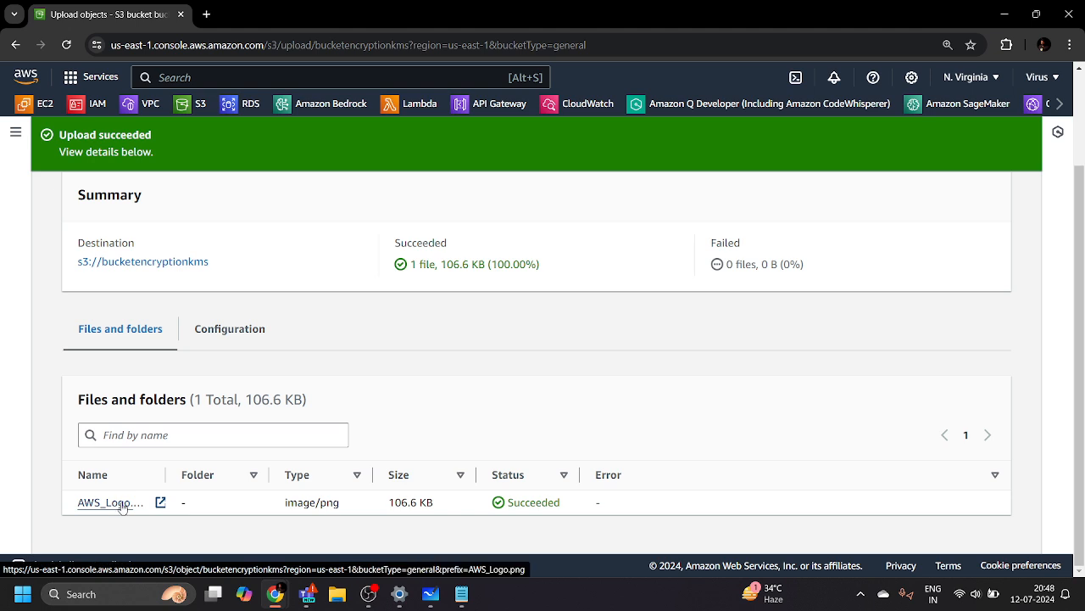
{"action": "scroll", "coordinate": [717, 194], "scroll_direction": "up", "scroll_amount": 2}
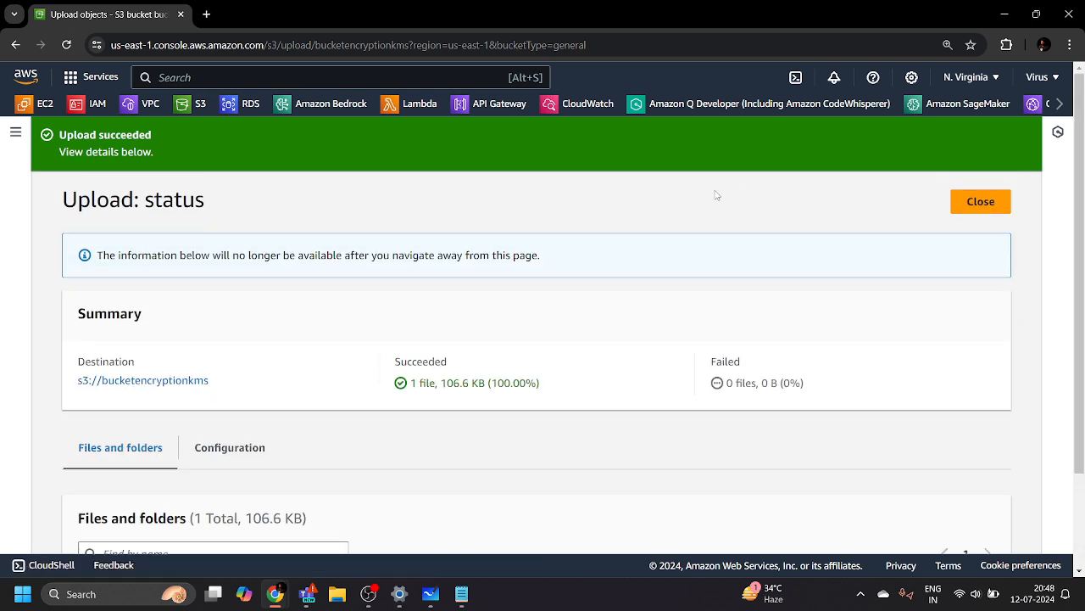
{"action": "left_click", "coordinate": [999, 203]}
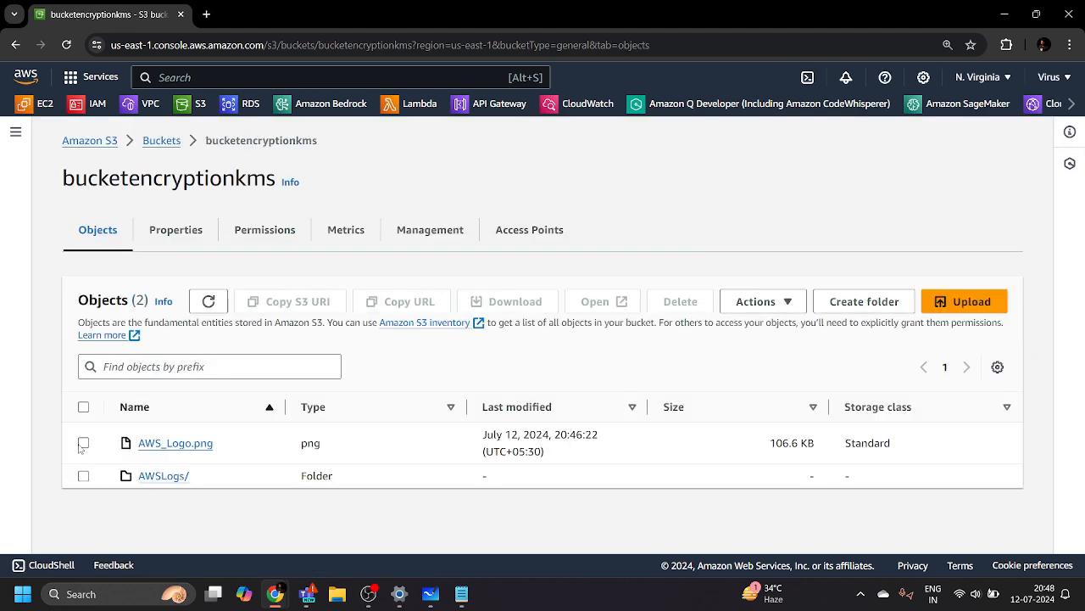
- Open the details of AWS_Logo.png and bring up its server-side encryption settings for editing
{"action": "left_click", "coordinate": [83, 442]}
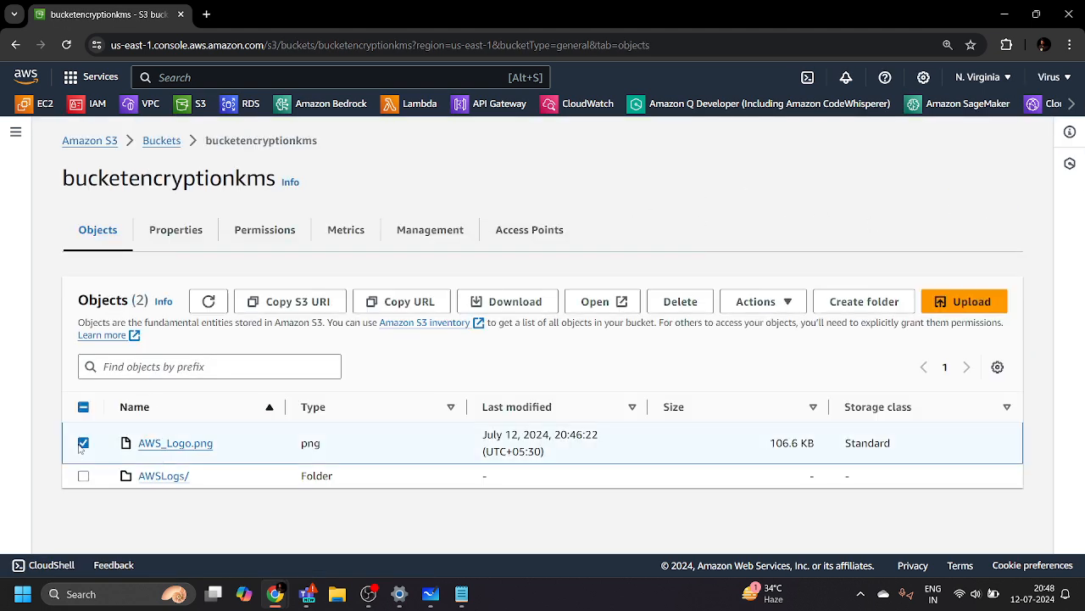
{"action": "left_click", "coordinate": [165, 442]}
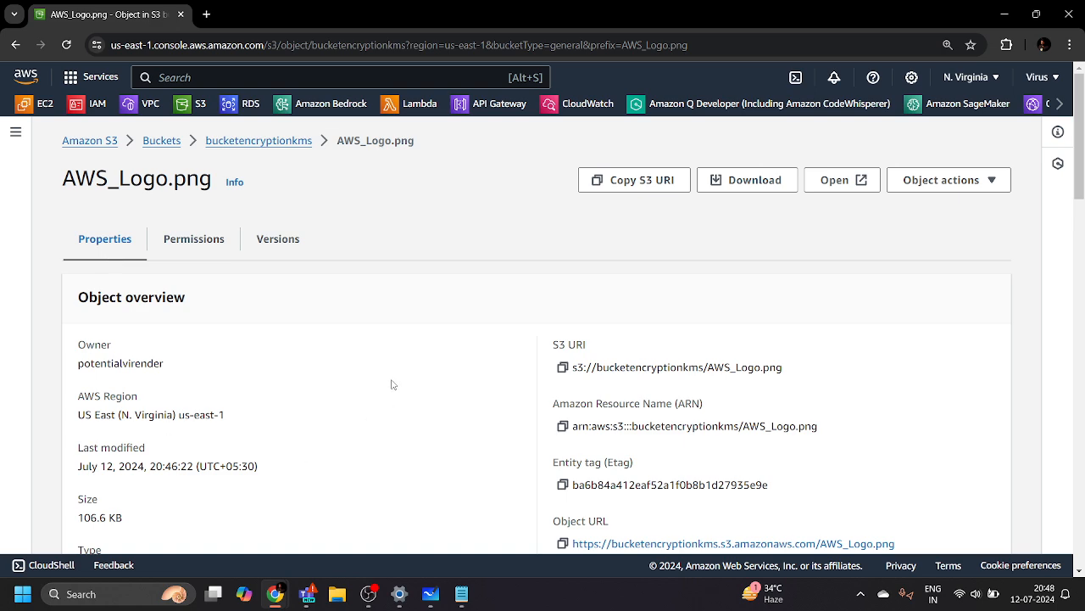
{"action": "scroll", "coordinate": [391, 383], "scroll_direction": "down", "scroll_amount": 3}
{"action": "scroll", "coordinate": [388, 385], "scroll_direction": "down", "scroll_amount": 8}
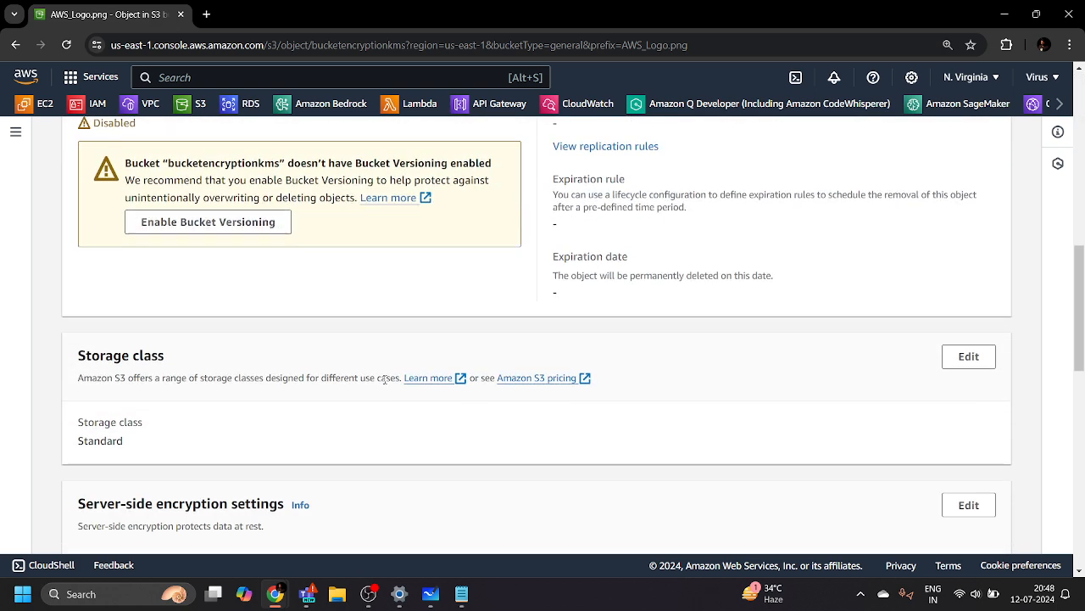
{"action": "scroll", "coordinate": [382, 381], "scroll_direction": "down", "scroll_amount": 2}
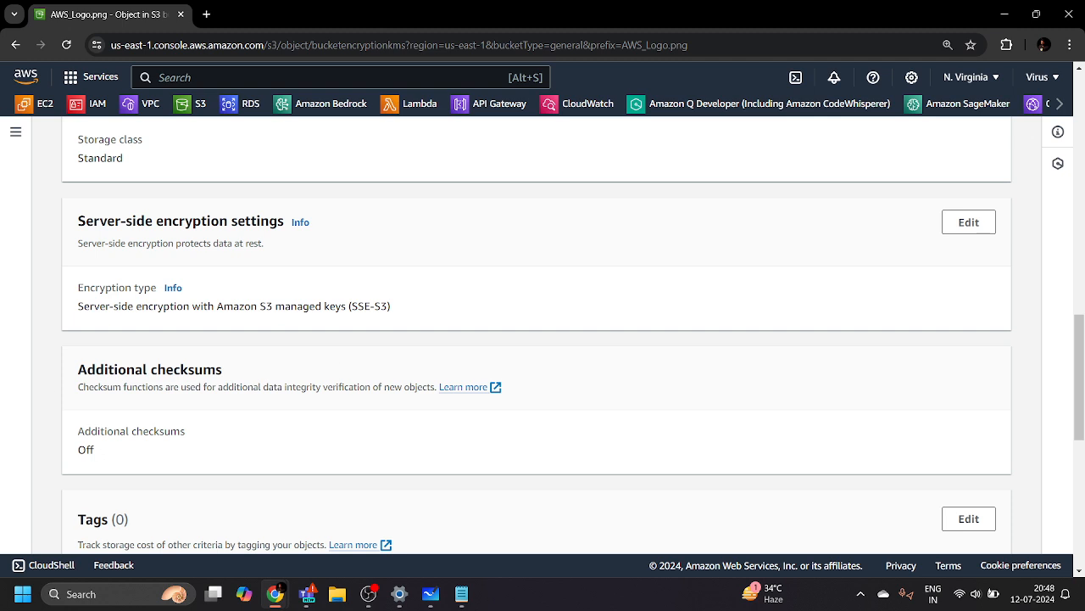
{"action": "left_click", "coordinate": [969, 222]}
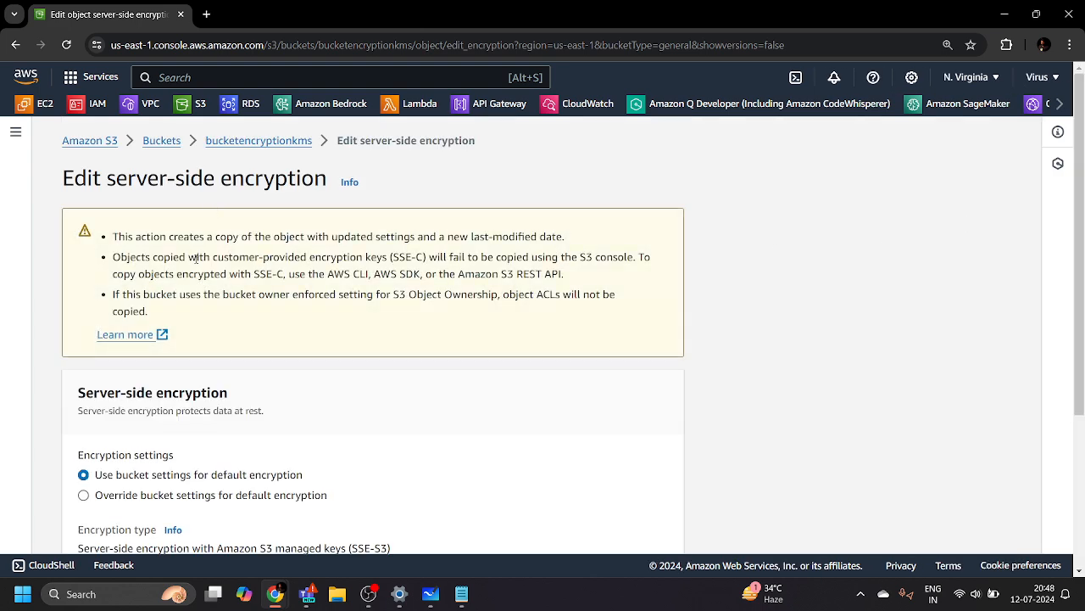
- Override the bucket's default encryption for the object with SSE-KMS and choose First_kMS_Key from the available AWS KMS keys
{"action": "scroll", "coordinate": [195, 258], "scroll_direction": "down", "scroll_amount": 2}
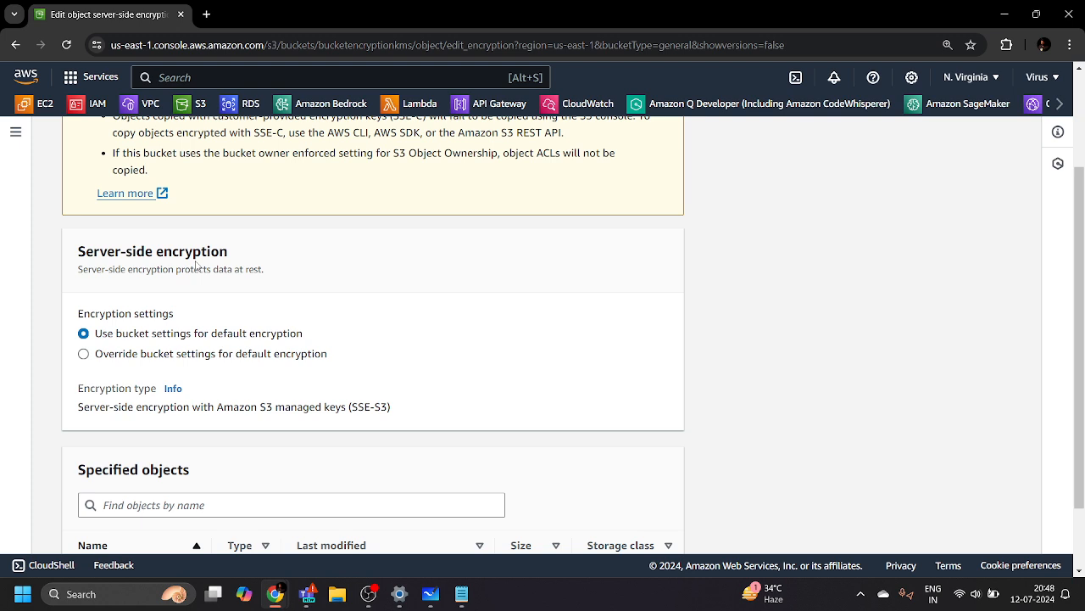
{"action": "scroll", "coordinate": [195, 265], "scroll_direction": "down", "scroll_amount": 1}
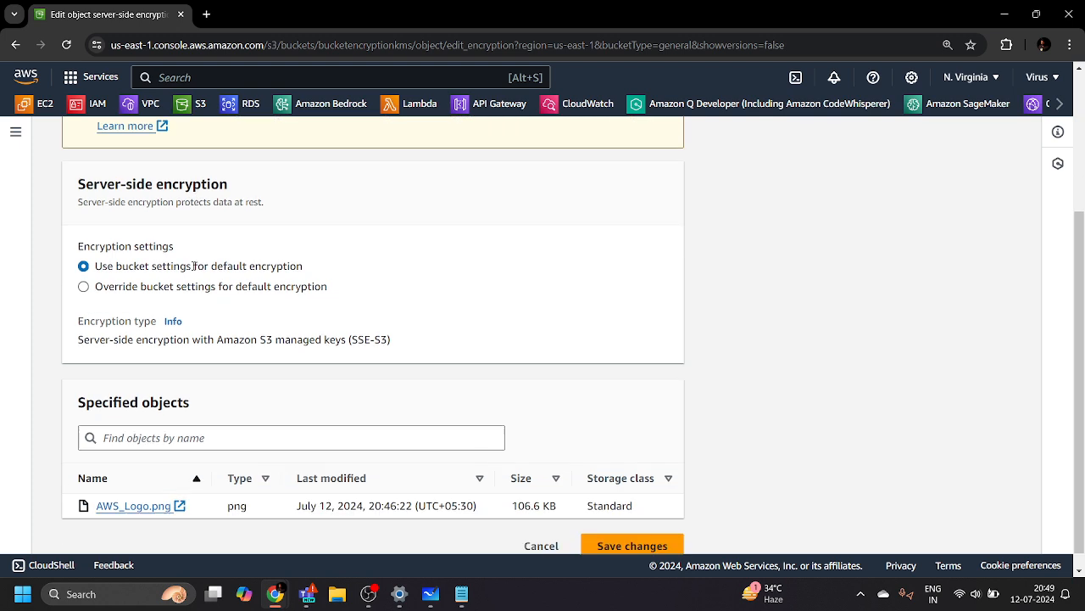
{"action": "left_click", "coordinate": [84, 283]}
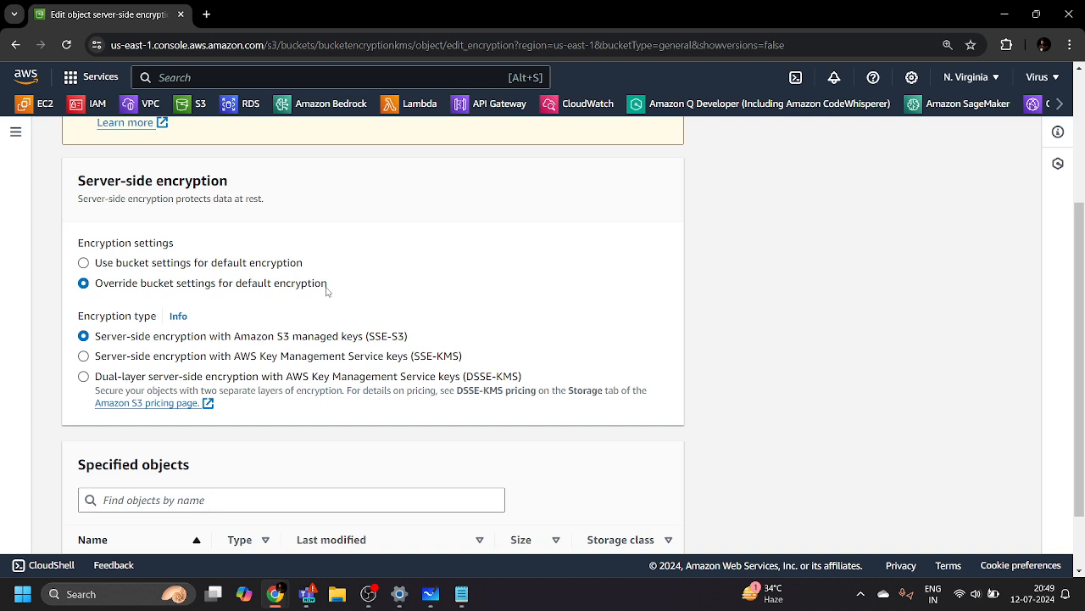
{"action": "left_click", "coordinate": [83, 357]}
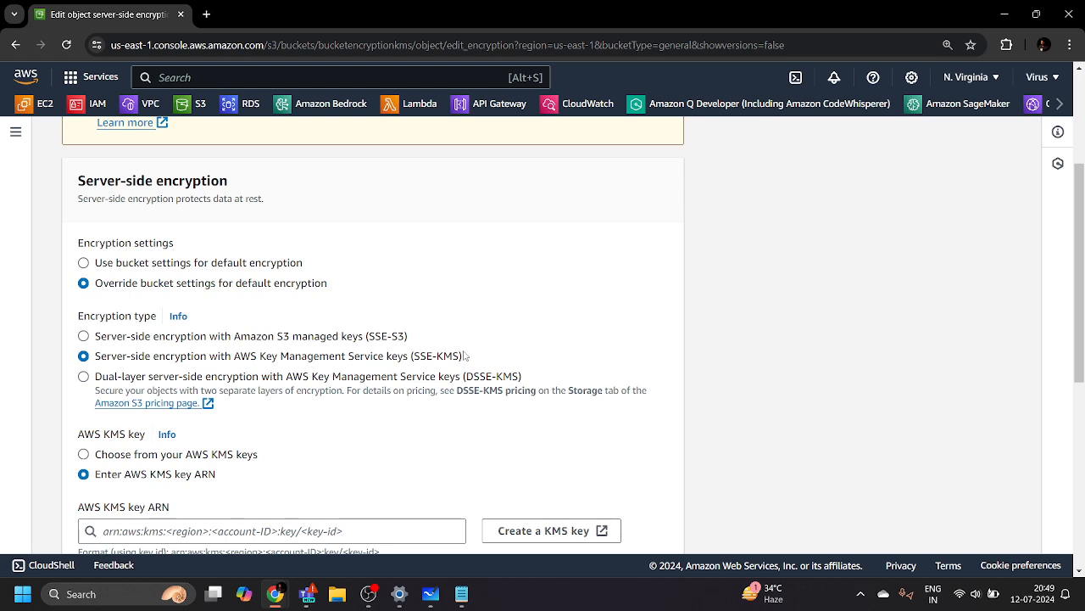
{"action": "scroll", "coordinate": [465, 356], "scroll_direction": "down", "scroll_amount": 1}
{"action": "left_click", "coordinate": [118, 388]}
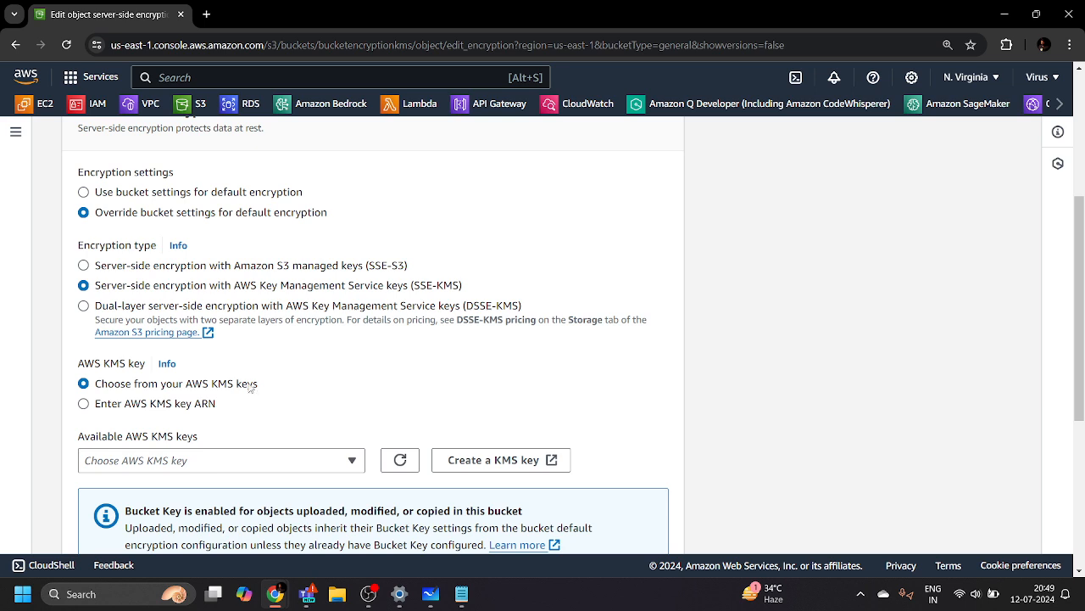
{"action": "left_click", "coordinate": [274, 458]}
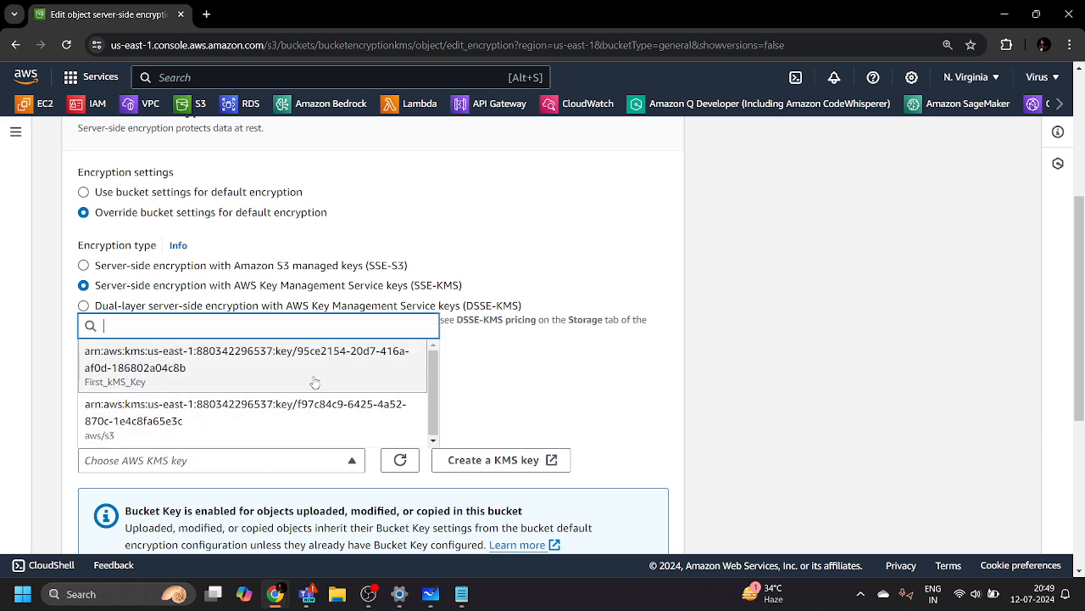
{"action": "left_click", "coordinate": [118, 370]}
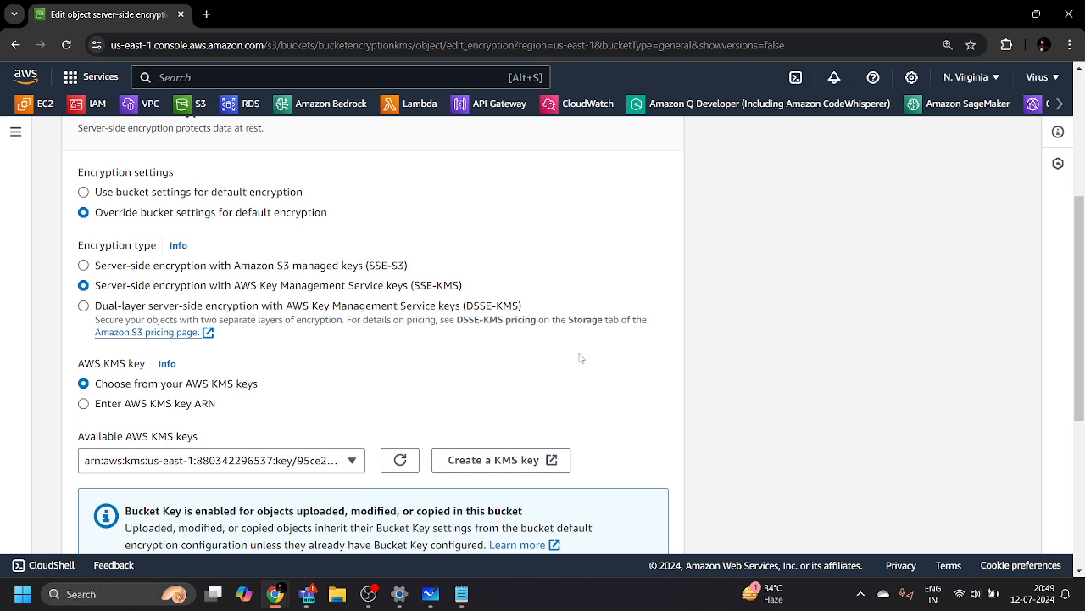
- Review the Bucket Key settings and the last-modified time of AWS_Logo.png among the specified objects
{"action": "scroll", "coordinate": [585, 364], "scroll_direction": "down", "scroll_amount": 2}
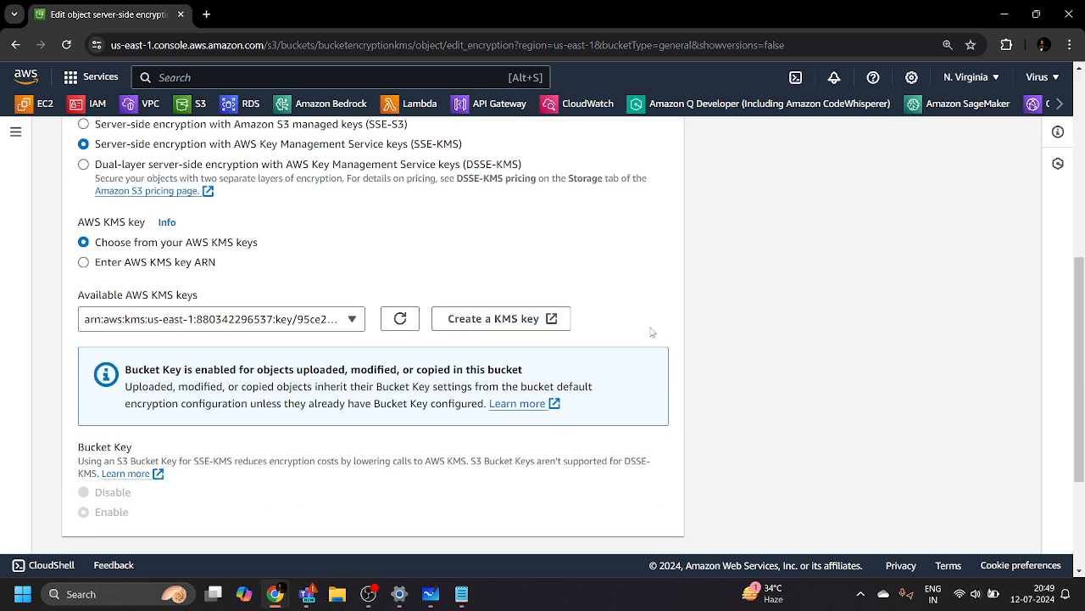
{"action": "scroll", "coordinate": [644, 322], "scroll_direction": "down", "scroll_amount": 2}
{"action": "scroll", "coordinate": [632, 316], "scroll_direction": "down", "scroll_amount": 1}
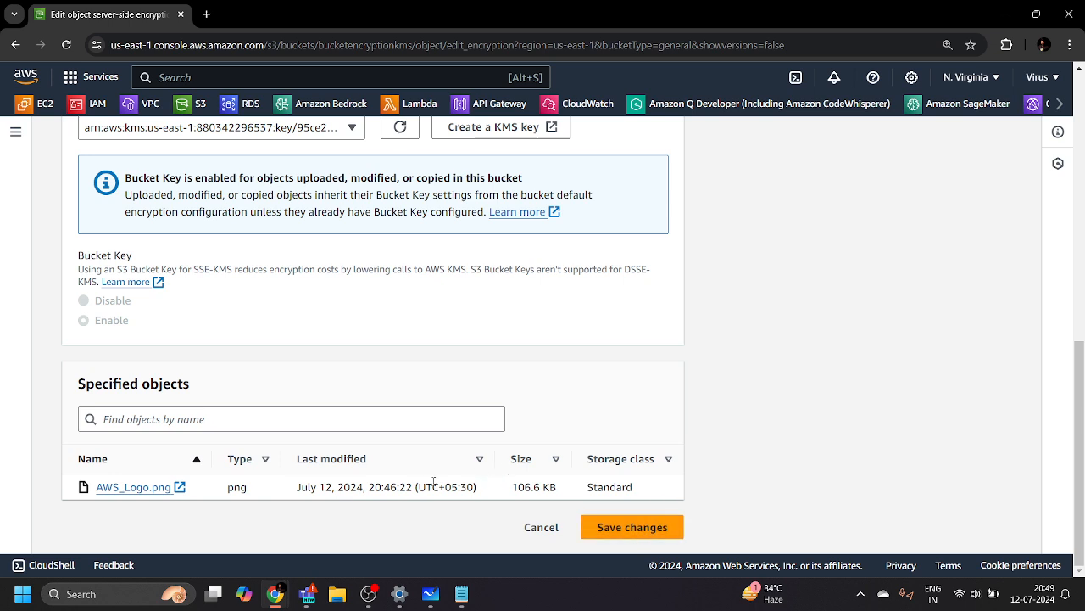
{"action": "left_click_drag", "start_coordinate": [298, 486], "coordinate": [477, 487]}
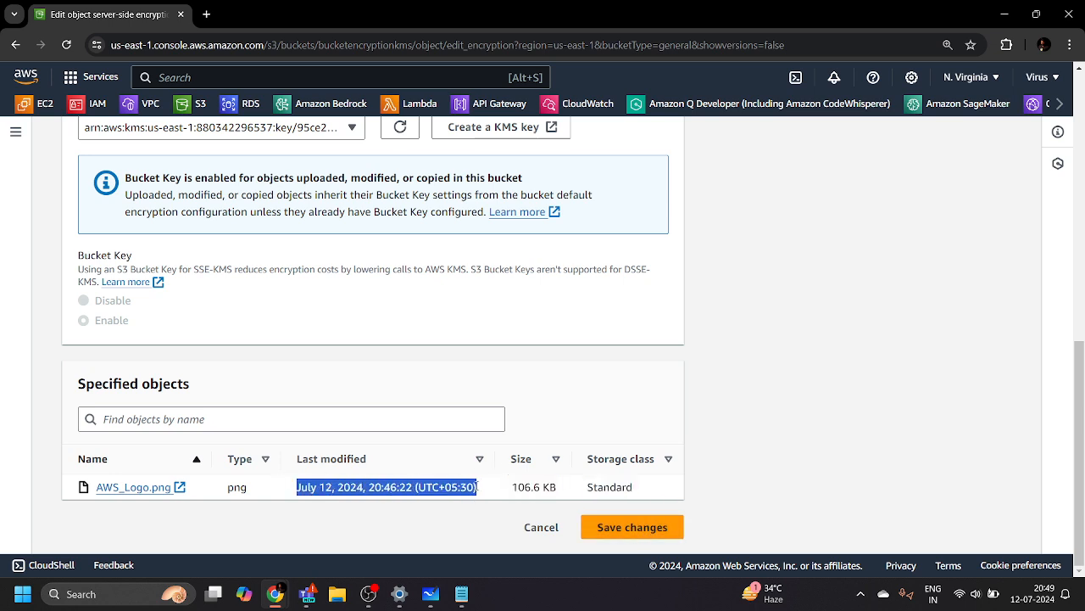
{"action": "left_click", "coordinate": [465, 592]}
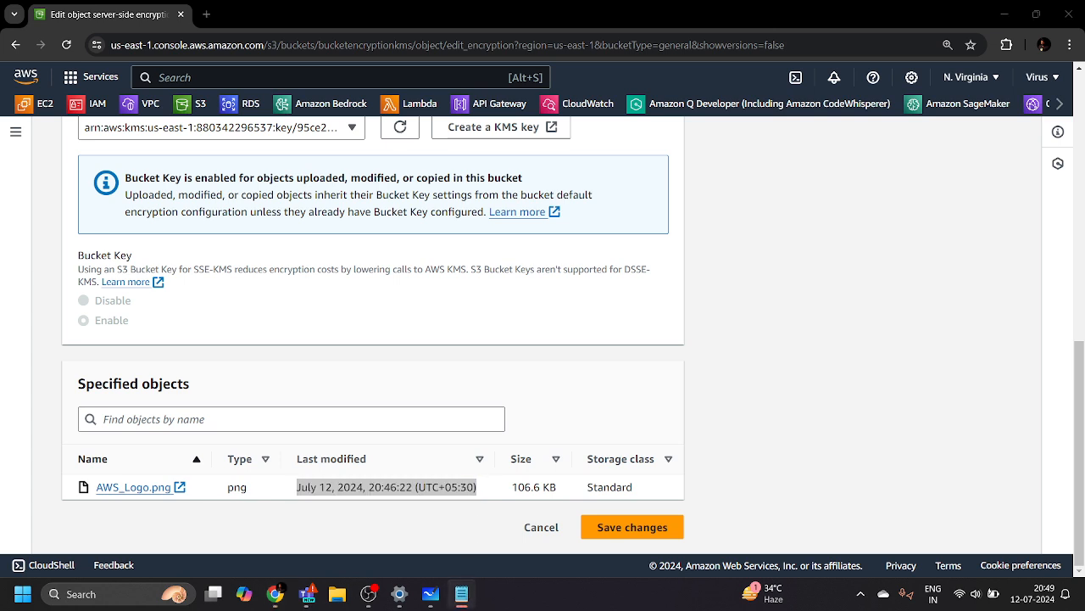
{"action": "key", "text": "alt+Tab"}
{"action": "key", "text": "alt+Tab"}
{"action": "key", "text": "alt+Tab"}
{"action": "key", "text": "alt+Tab"}
{"action": "left_click", "coordinate": [465, 598]}
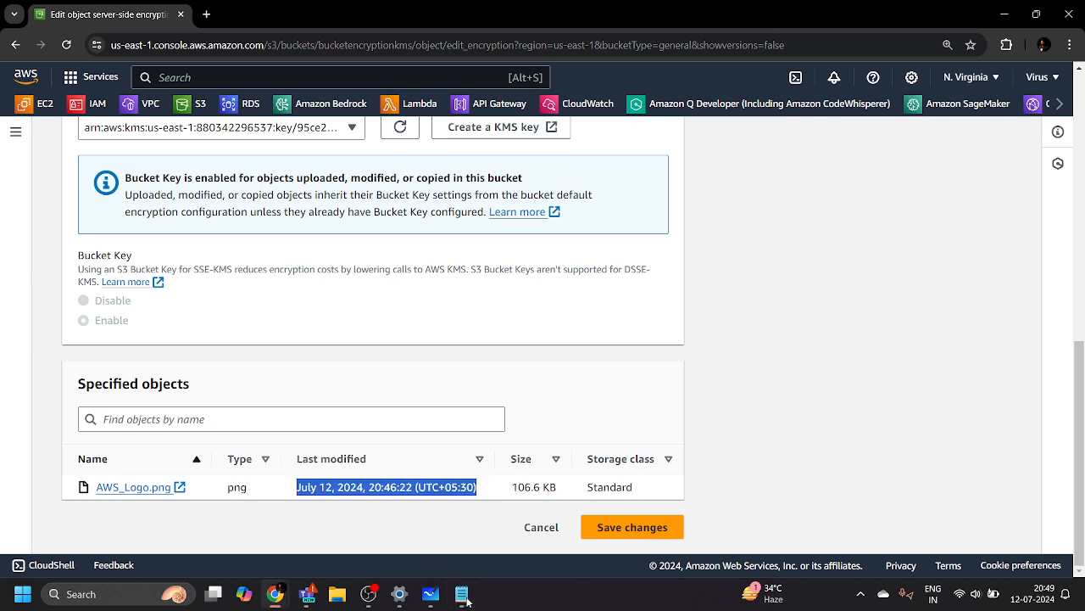
{"action": "left_click", "coordinate": [466, 600]}
{"action": "left_click", "coordinate": [113, 596]}
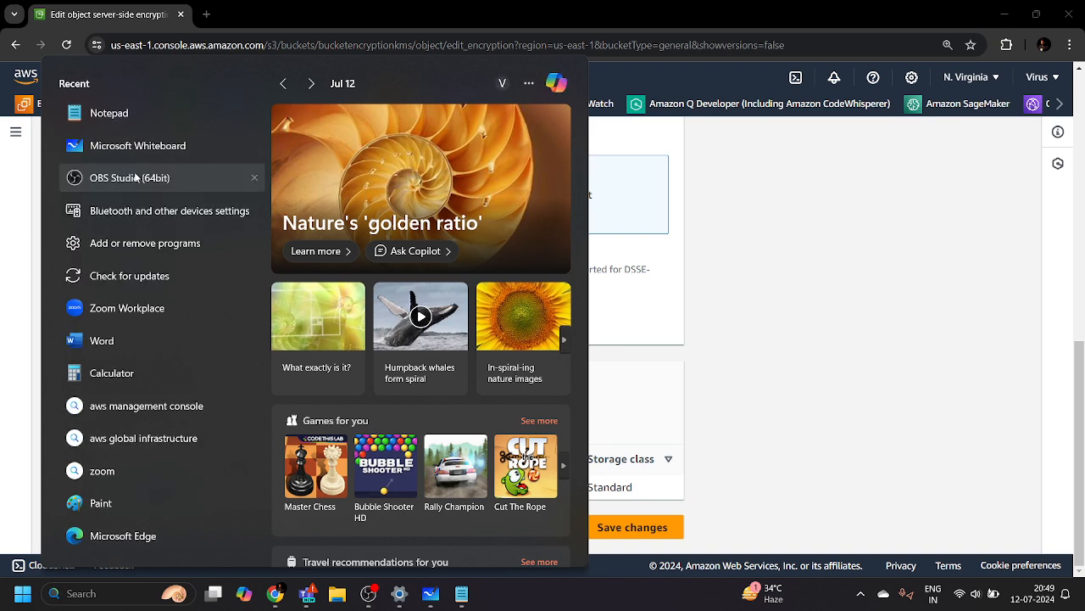
{"action": "key", "text": "Escape"}
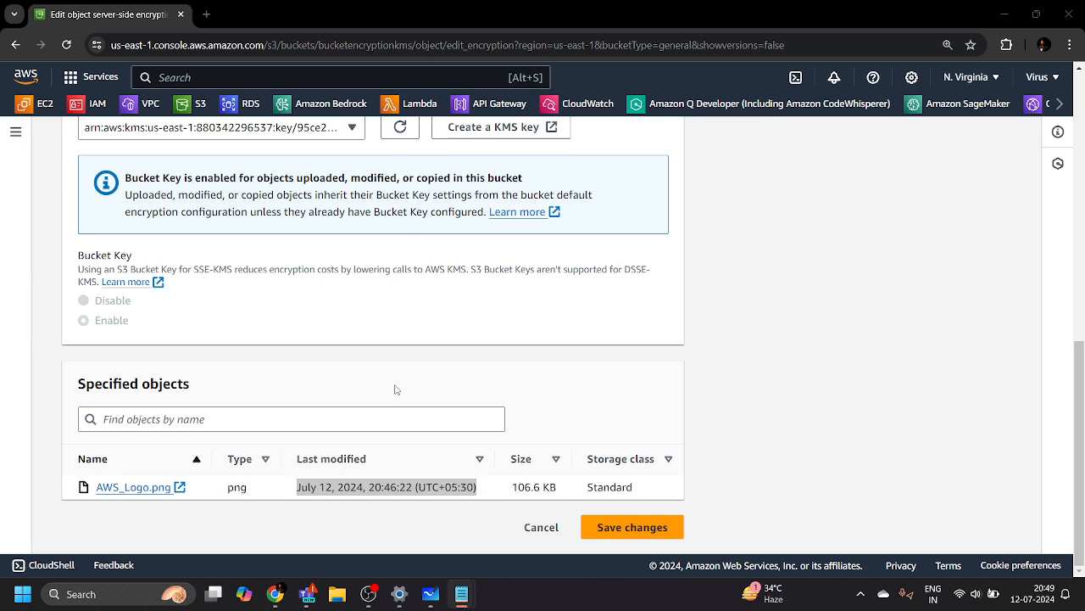
- Save the object's server-side encryption changes and close the edit status page
{"action": "left_click", "coordinate": [632, 527]}
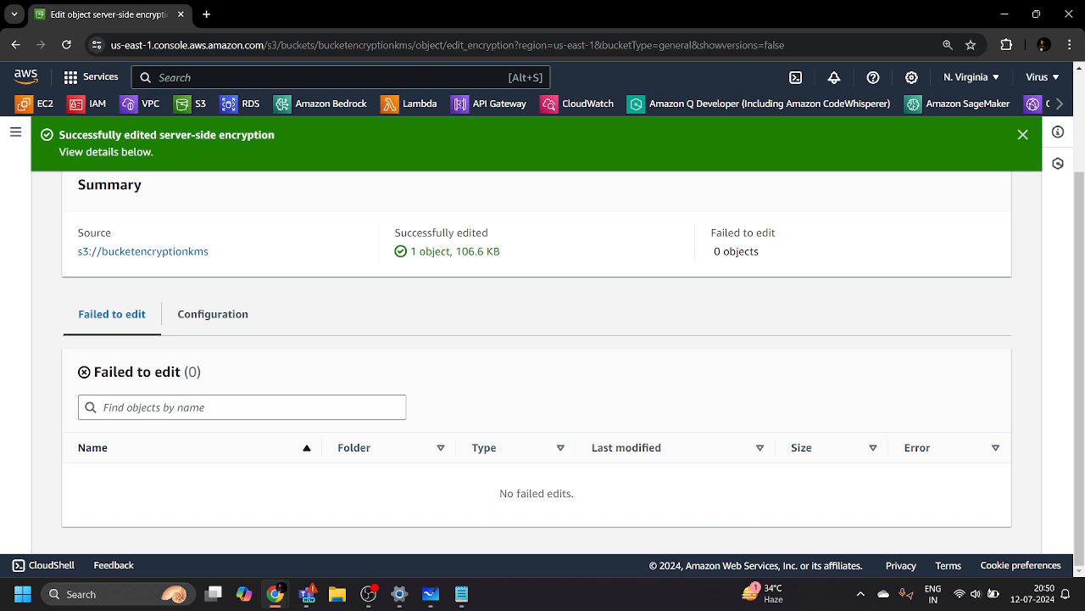
{"action": "scroll", "coordinate": [283, 274], "scroll_direction": "up", "scroll_amount": 2}
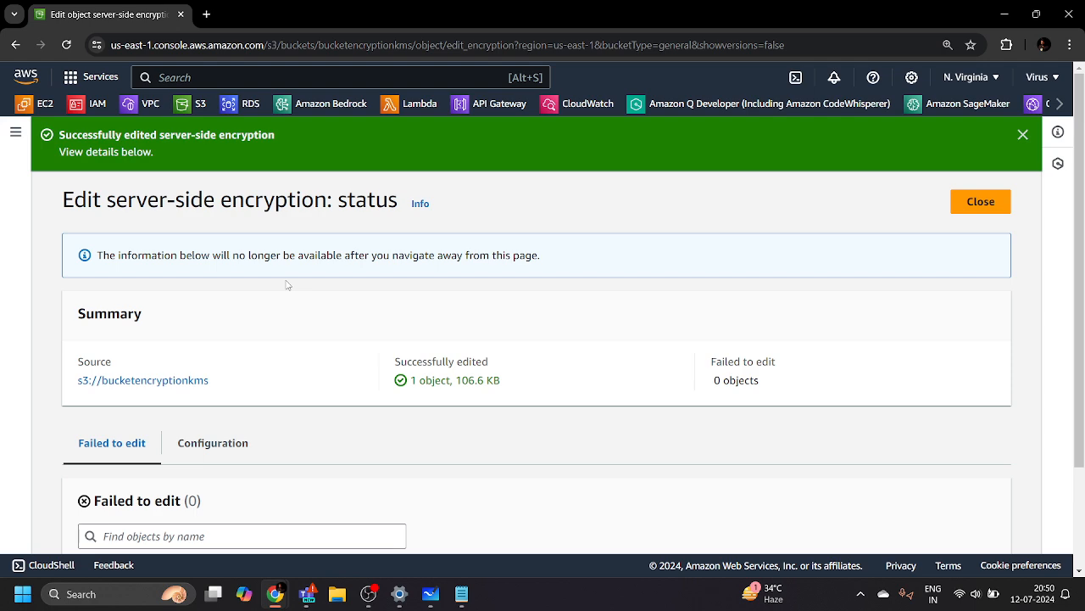
{"action": "left_click", "coordinate": [971, 210]}
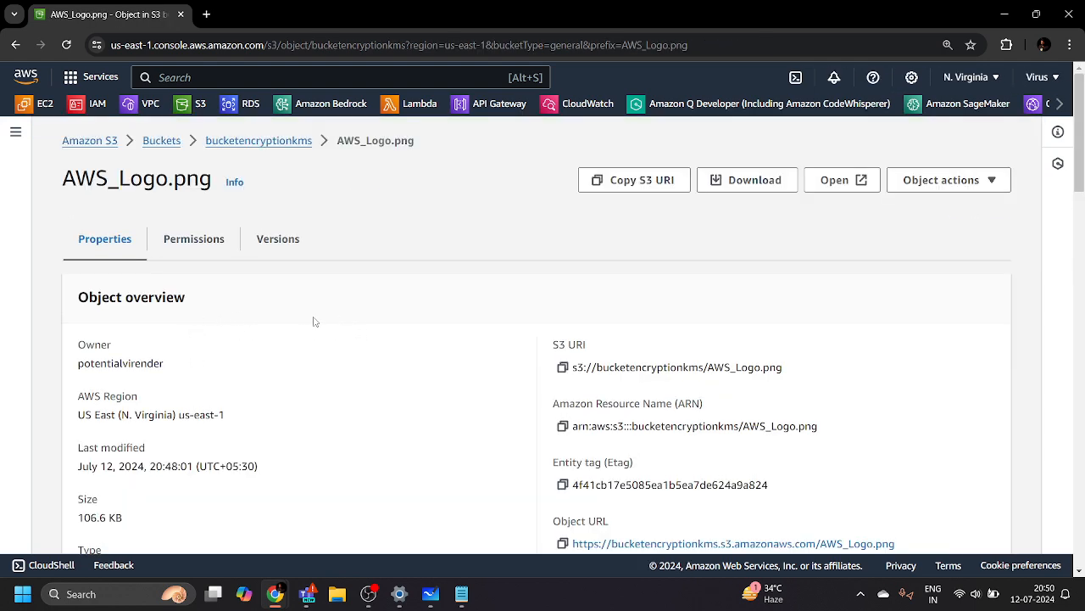
- Look over the details of AWS_Logo.png and open the object itself from its details page
{"action": "scroll", "coordinate": [312, 318], "scroll_direction": "down", "scroll_amount": 3}
{"action": "scroll", "coordinate": [313, 320], "scroll_direction": "up", "scroll_amount": 3}
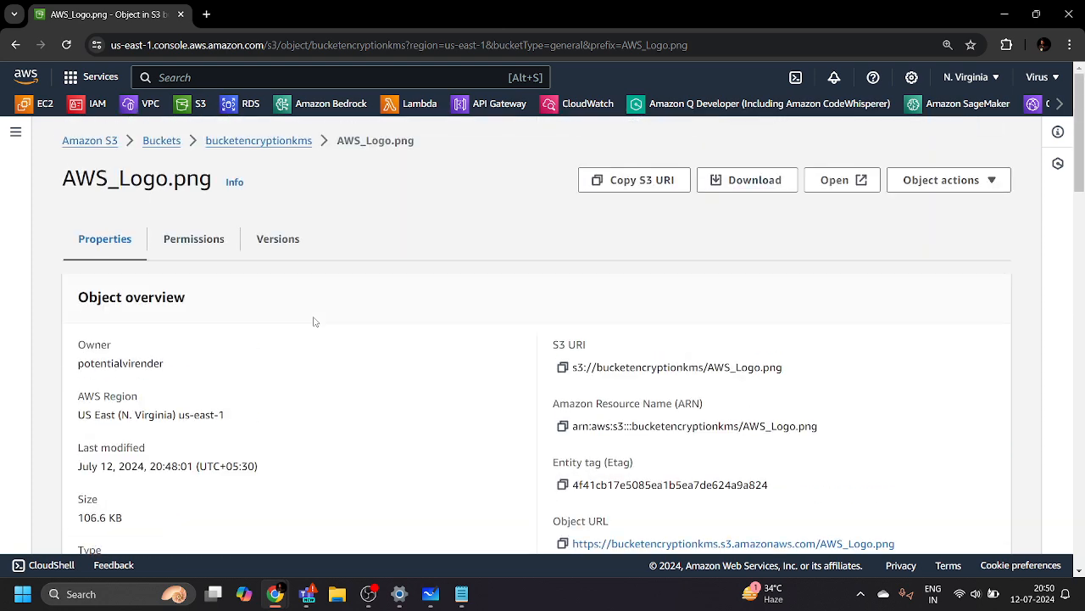
{"action": "left_click", "coordinate": [849, 185]}
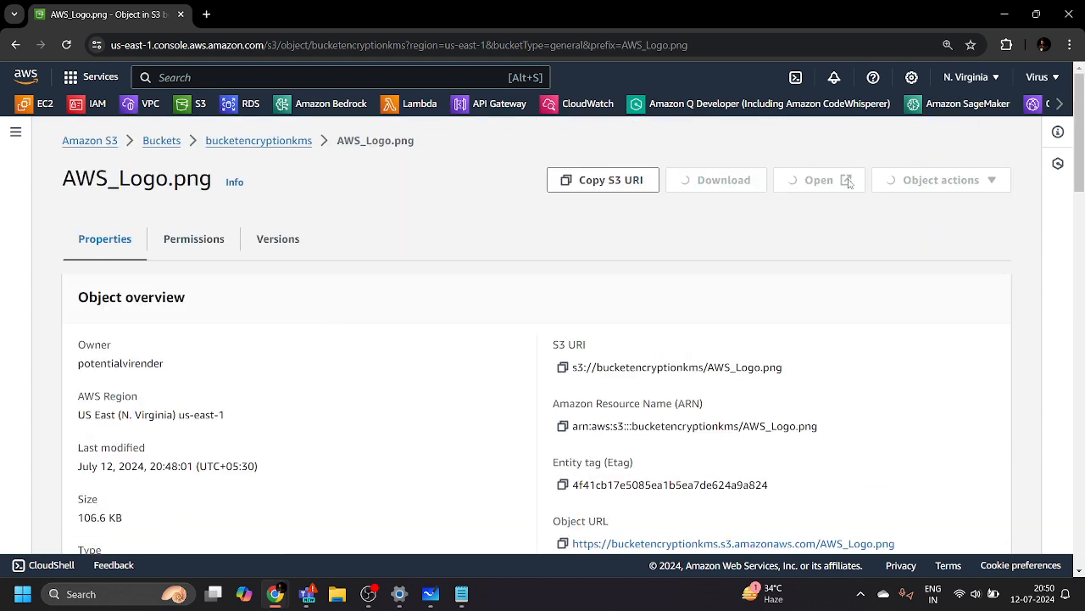
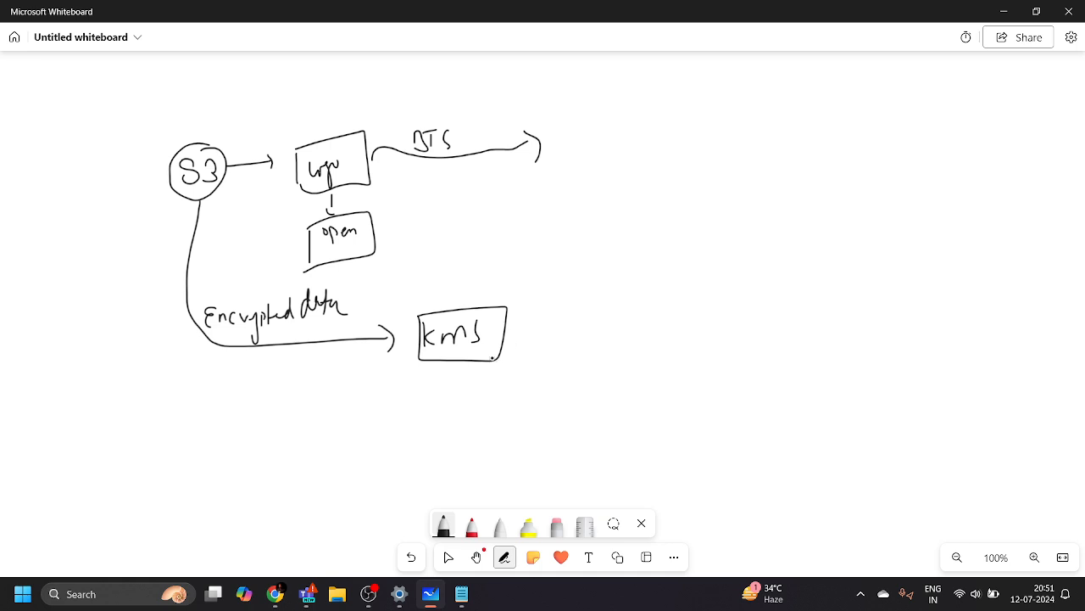
- In Microsoft Whiteboard, draw an arrow labelled "Decrypt" from the KMS box to a circled "S3"
{"action": "mouse_move", "coordinate": [502, 340]}
{"action": "left_mouse_down"}
{"action": "mouse_move", "coordinate": [631, 310]}
{"action": "mouse_move", "coordinate": [625, 336]}
{"action": "left_mouse_up"}
{"action": "mouse_move", "coordinate": [525, 346]}
{"action": "left_mouse_down"}
{"action": "mouse_move", "coordinate": [526, 369]}
{"action": "mouse_move", "coordinate": [582, 358]}
{"action": "mouse_move", "coordinate": [590, 386]}
{"action": "left_mouse_up"}
{"action": "mouse_move", "coordinate": [585, 346]}
{"action": "left_mouse_down"}
{"action": "mouse_move", "coordinate": [588, 363]}
{"action": "mouse_move", "coordinate": [600, 358]}
{"action": "left_mouse_up"}
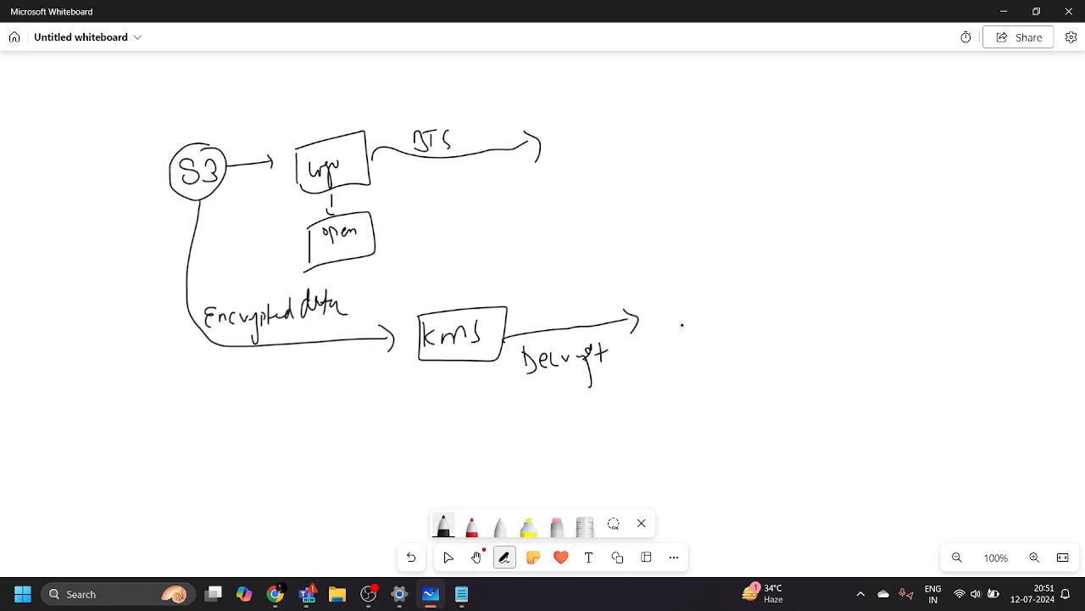
{"action": "mouse_move", "coordinate": [672, 304]}
{"action": "left_mouse_down"}
{"action": "mouse_move", "coordinate": [663, 322]}
{"action": "mouse_move", "coordinate": [678, 322]}
{"action": "left_mouse_up"}
{"action": "mouse_move", "coordinate": [672, 286]}
{"action": "left_mouse_down"}
{"action": "mouse_move", "coordinate": [645, 322]}
{"action": "mouse_move", "coordinate": [678, 285]}
{"action": "left_mouse_up"}
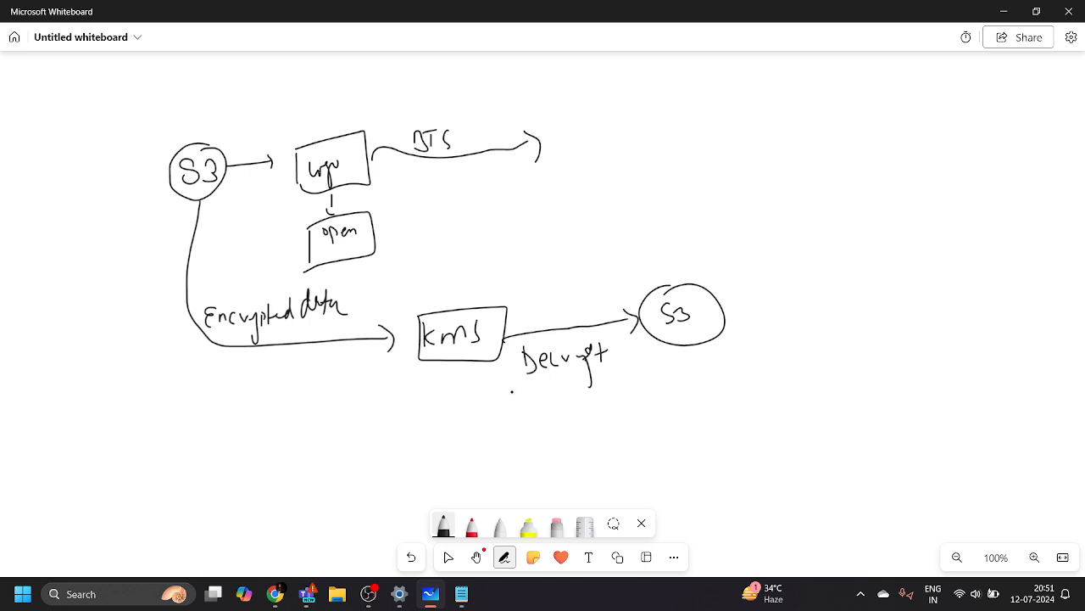
- Below the diagram, sketch circles A and B joined by a line and write a double-underlined "Hello" beneath A
{"action": "mouse_move", "coordinate": [59, 456]}
{"action": "left_mouse_down"}
{"action": "mouse_move", "coordinate": [53, 477]}
{"action": "mouse_move", "coordinate": [70, 473]}
{"action": "mouse_move", "coordinate": [35, 476]}
{"action": "mouse_move", "coordinate": [73, 443]}
{"action": "mouse_move", "coordinate": [127, 456]}
{"action": "mouse_move", "coordinate": [301, 426]}
{"action": "mouse_move", "coordinate": [324, 458]}
{"action": "mouse_move", "coordinate": [305, 410]}
{"action": "left_mouse_up"}
{"action": "mouse_move", "coordinate": [53, 510]}
{"action": "left_mouse_down"}
{"action": "mouse_move", "coordinate": [53, 532]}
{"action": "mouse_move", "coordinate": [64, 519]}
{"action": "left_mouse_up"}
{"action": "mouse_move", "coordinate": [64, 509]}
{"action": "left_mouse_down"}
{"action": "mouse_move", "coordinate": [65, 532]}
{"action": "mouse_move", "coordinate": [79, 527]}
{"action": "left_mouse_up"}
{"action": "left_click_drag", "start_coordinate": [85, 527], "coordinate": [97, 500]}
{"action": "left_click_drag", "start_coordinate": [104, 509], "coordinate": [103, 510]}
{"action": "left_click_drag", "start_coordinate": [61, 550], "coordinate": [80, 543]}
{"action": "left_click_drag", "start_coordinate": [54, 562], "coordinate": [78, 553]}
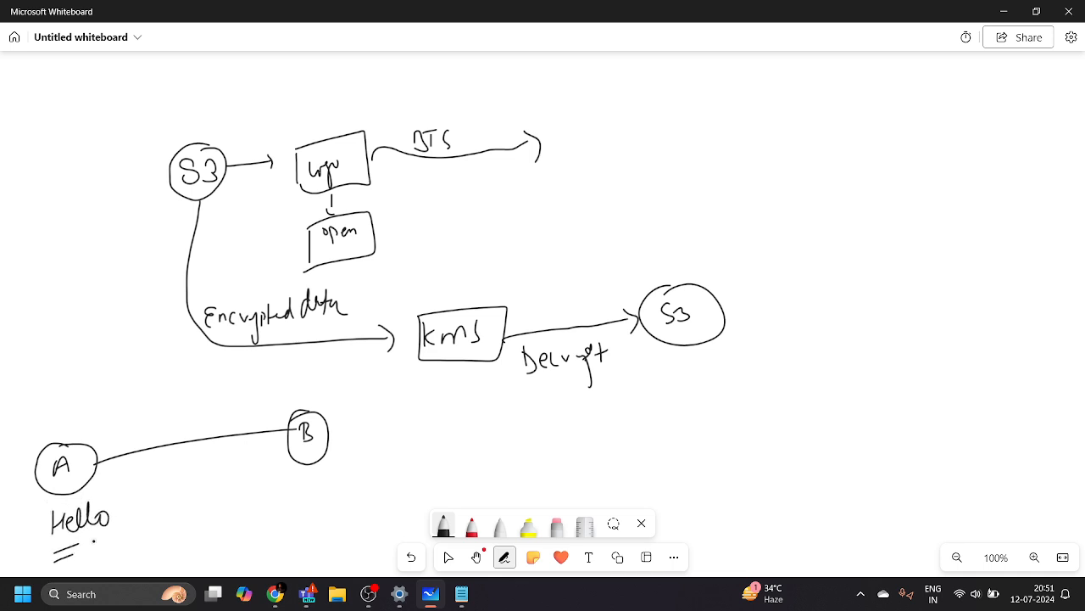
- Draw an arrow from A's "Hello" towards B and write a double-underlined "Hello" beneath B
{"action": "mouse_move", "coordinate": [122, 509]}
{"action": "left_mouse_down"}
{"action": "mouse_move", "coordinate": [311, 480]}
{"action": "mouse_move", "coordinate": [319, 509]}
{"action": "left_mouse_up"}
{"action": "mouse_move", "coordinate": [328, 490]}
{"action": "left_mouse_down"}
{"action": "mouse_move", "coordinate": [336, 500]}
{"action": "mouse_move", "coordinate": [363, 471]}
{"action": "left_mouse_up"}
{"action": "mouse_move", "coordinate": [362, 508]}
{"action": "left_mouse_down"}
{"action": "mouse_move", "coordinate": [378, 468]}
{"action": "mouse_move", "coordinate": [388, 495]}
{"action": "left_mouse_up"}
{"action": "mouse_move", "coordinate": [343, 521]}
{"action": "left_mouse_down"}
{"action": "mouse_move", "coordinate": [375, 514]}
{"action": "mouse_move", "coordinate": [365, 527]}
{"action": "left_mouse_up"}
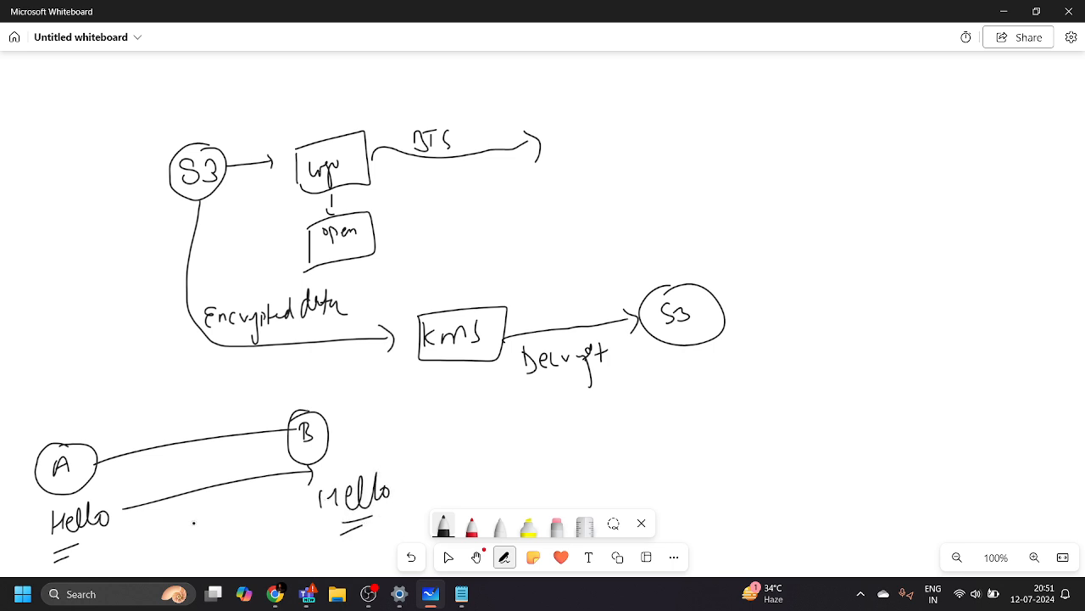
- Add a circled scrambled word beside A's "Hello", strike across the message arrow, and draw an open frame around B's side
{"action": "left_click_drag", "start_coordinate": [105, 533], "coordinate": [132, 550]}
{"action": "mouse_move", "coordinate": [168, 517]}
{"action": "left_mouse_down"}
{"action": "mouse_move", "coordinate": [165, 530]}
{"action": "mouse_move", "coordinate": [195, 531]}
{"action": "mouse_move", "coordinate": [222, 514]}
{"action": "mouse_move", "coordinate": [212, 547]}
{"action": "left_mouse_up"}
{"action": "left_click_drag", "start_coordinate": [129, 468], "coordinate": [179, 491]}
{"action": "left_click_drag", "start_coordinate": [161, 507], "coordinate": [192, 506]}
{"action": "left_click_drag", "start_coordinate": [192, 485], "coordinate": [191, 511]}
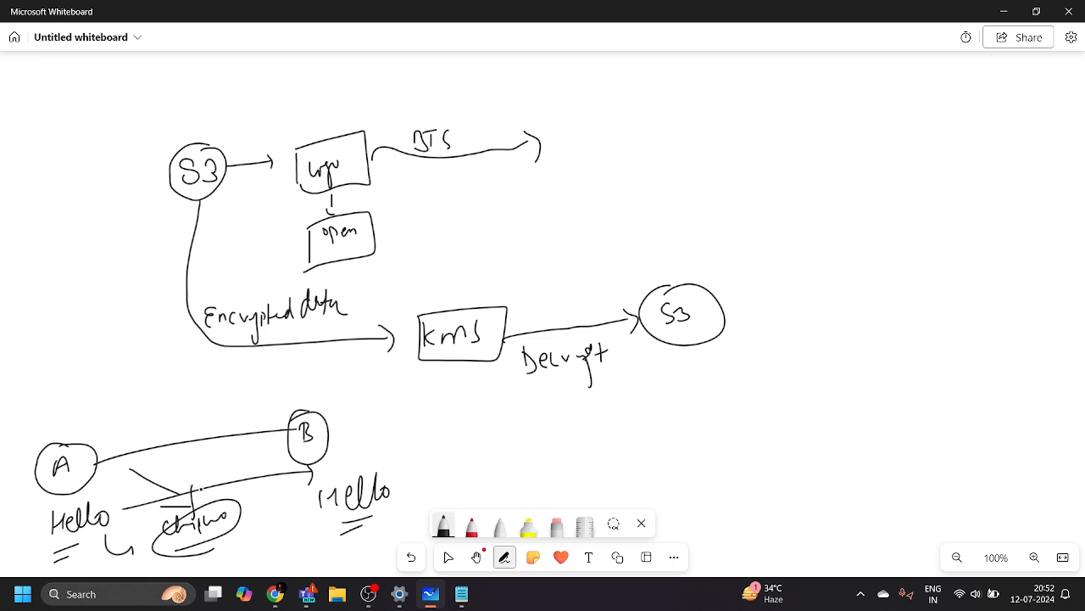
{"action": "mouse_move", "coordinate": [240, 399]}
{"action": "left_mouse_down"}
{"action": "mouse_move", "coordinate": [380, 519]}
{"action": "mouse_move", "coordinate": [263, 567]}
{"action": "left_mouse_up"}
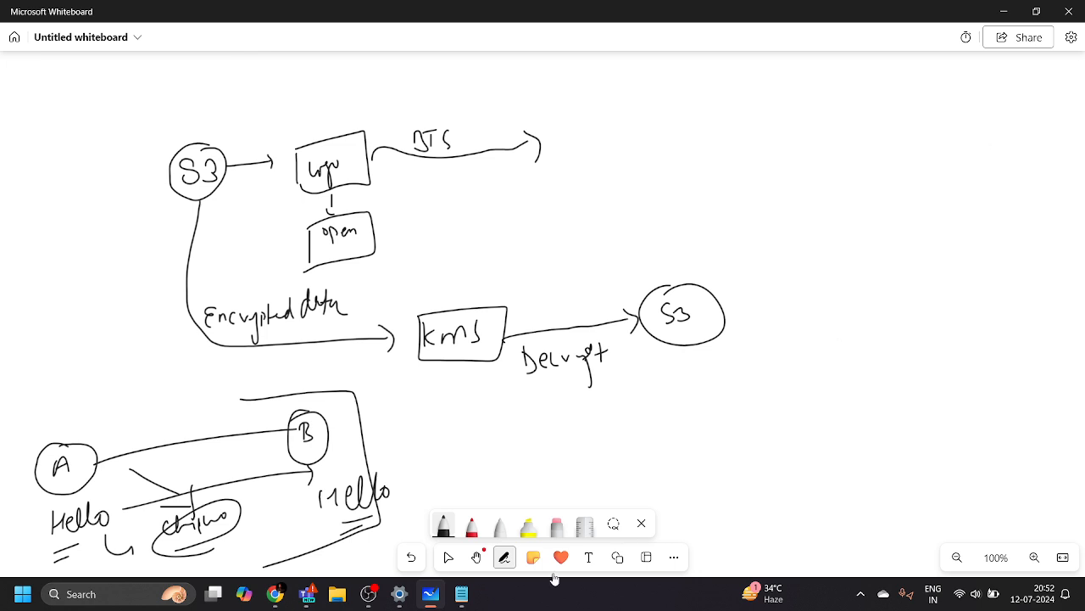
- Switch back to Chrome to view the opened AWS_Logo.png image, and close its tab
{"action": "mouse_move", "coordinate": [275, 594]}
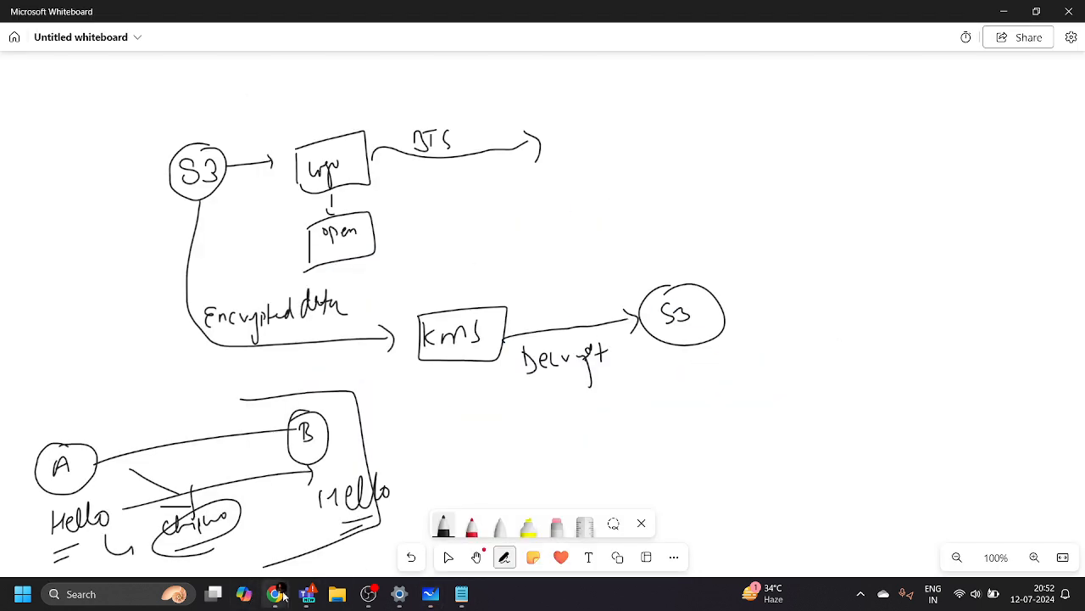
{"action": "left_click", "coordinate": [434, 515]}
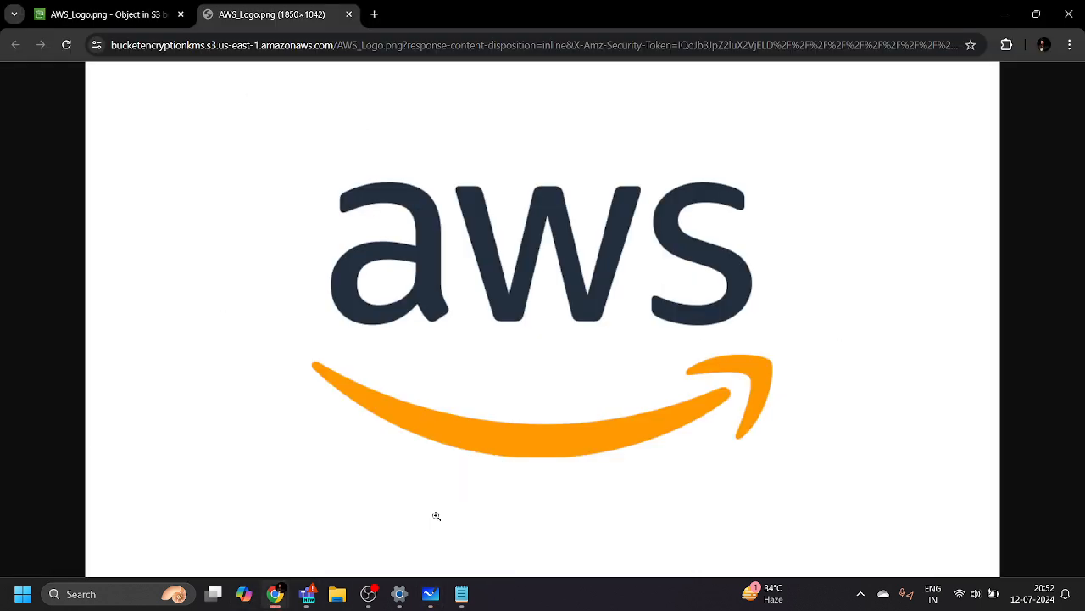
{"action": "left_click", "coordinate": [349, 14]}
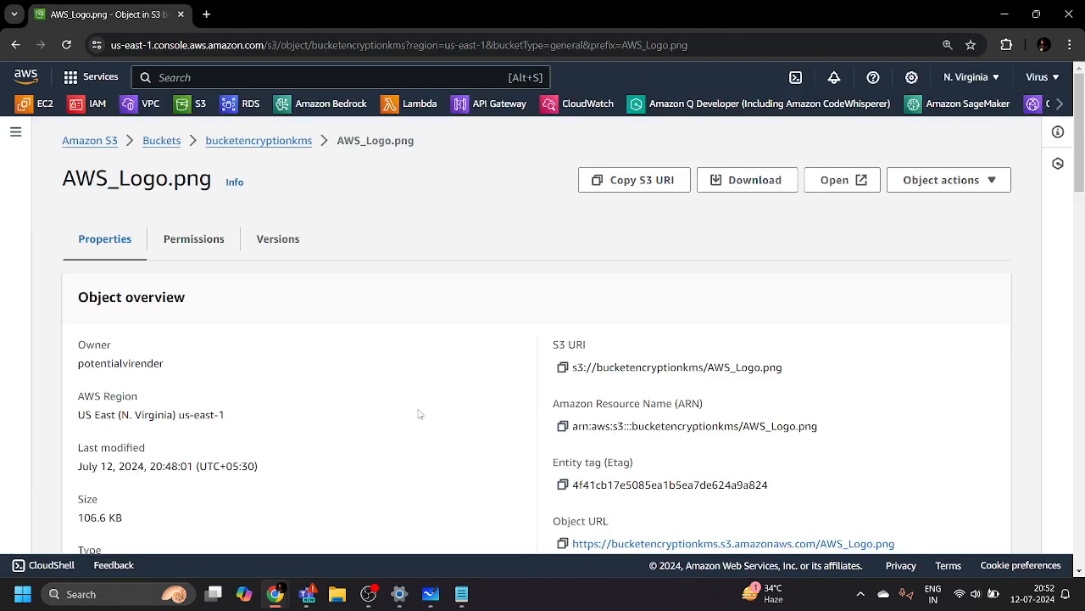
- Copy the object URL of AWS_Logo.png, load it in a new browser tab, and enlarge the page for reading
{"action": "scroll", "coordinate": [421, 412], "scroll_direction": "down", "scroll_amount": 2}
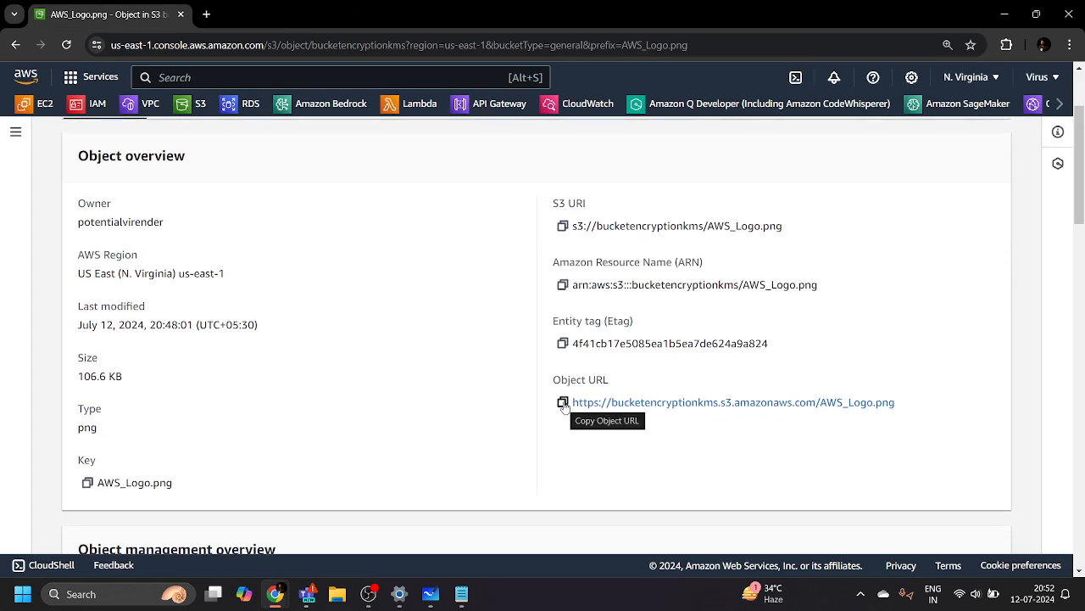
{"action": "left_click", "coordinate": [563, 402]}
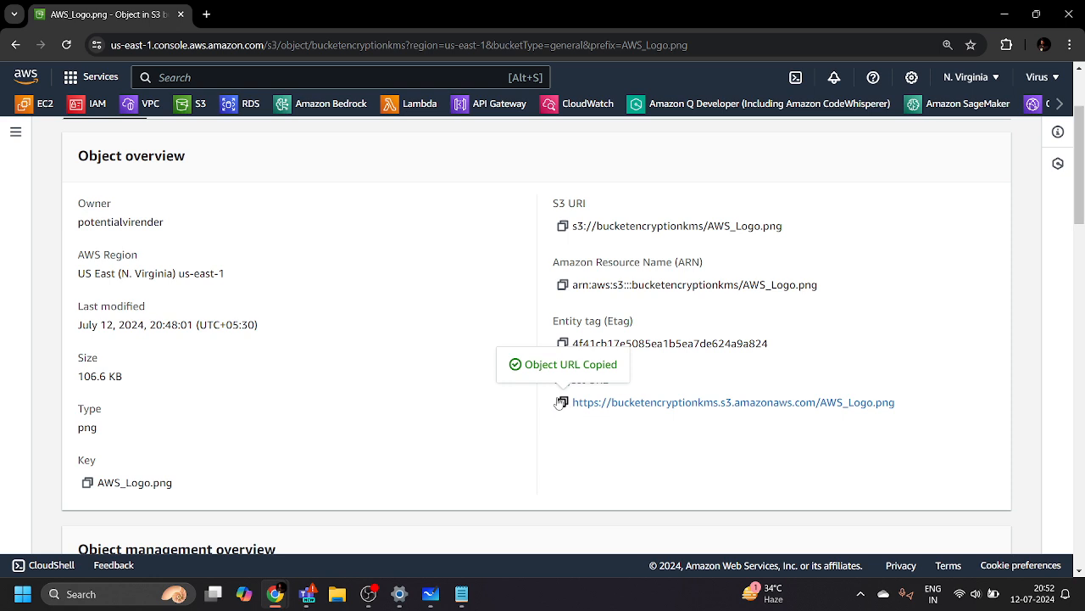
{"action": "left_click", "coordinate": [206, 14]}
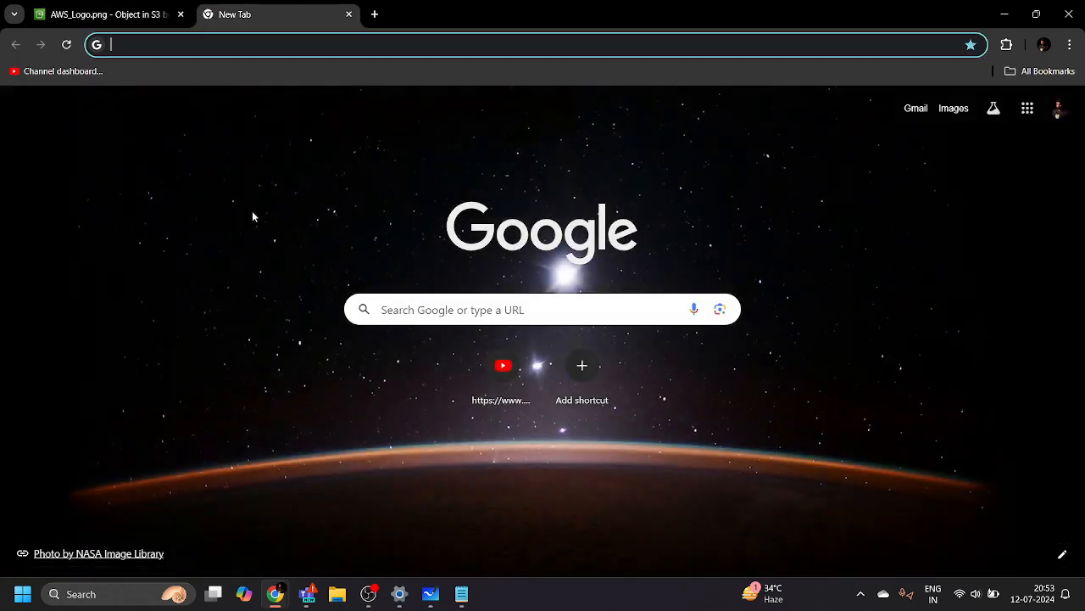
{"action": "key", "text": "ctrl+v"}
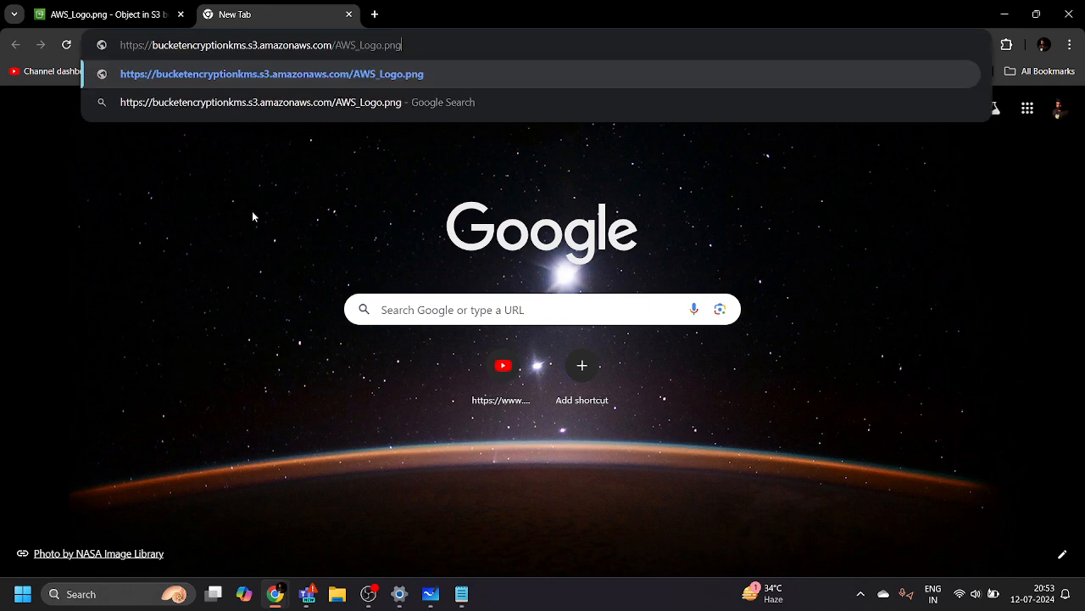
{"action": "key", "text": "Return"}
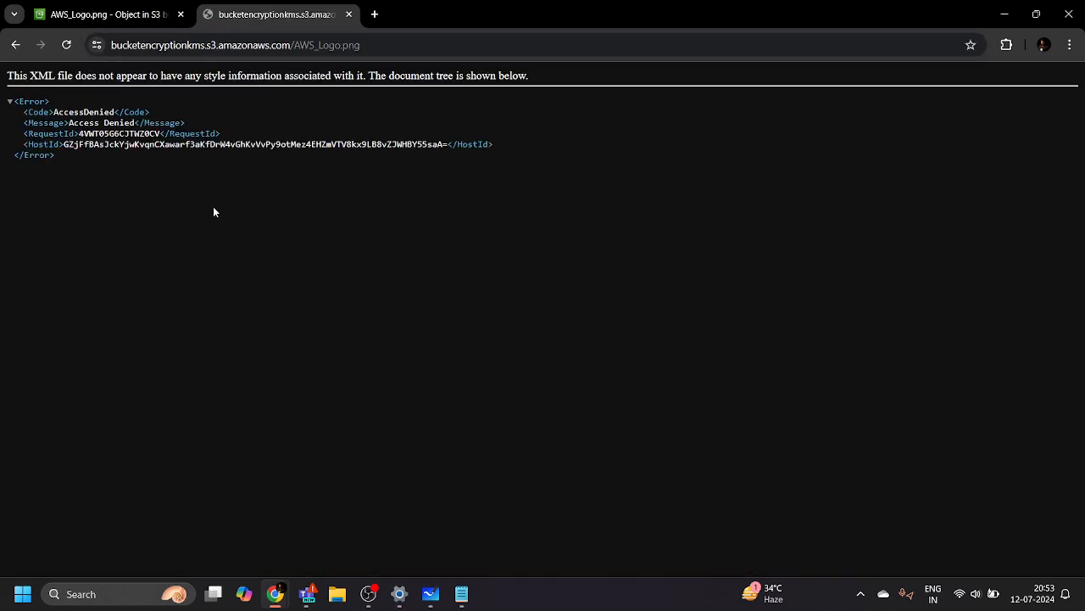
{"action": "scroll", "coordinate": [113, 209], "scroll_direction": "up", "scroll_amount": 5, "text": "ctrl"}
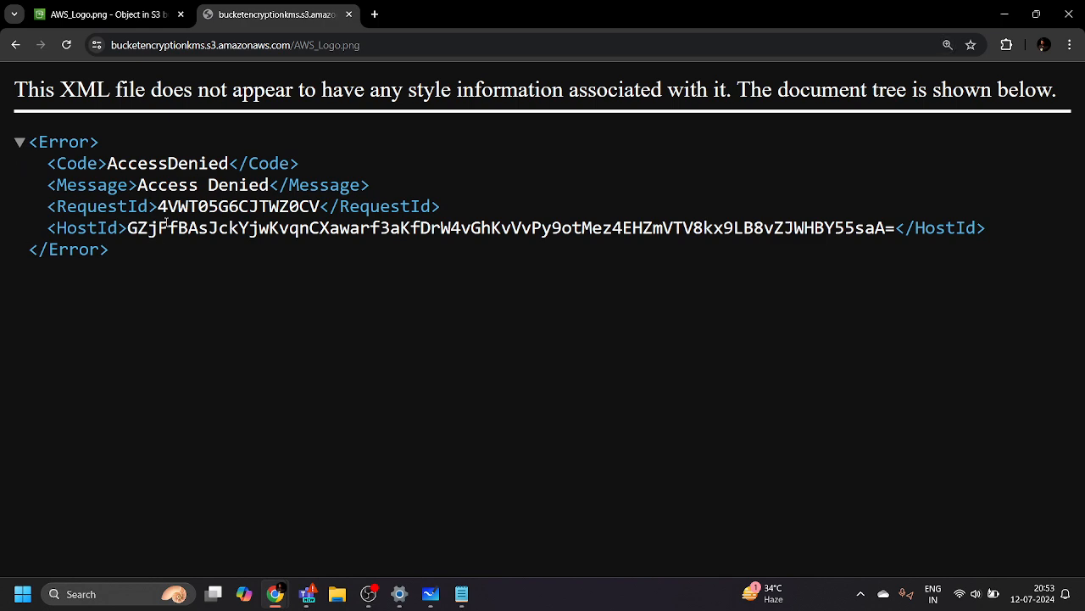
- Return to the object's details and examine the access control list in its permissions
{"action": "left_click", "coordinate": [113, 11]}
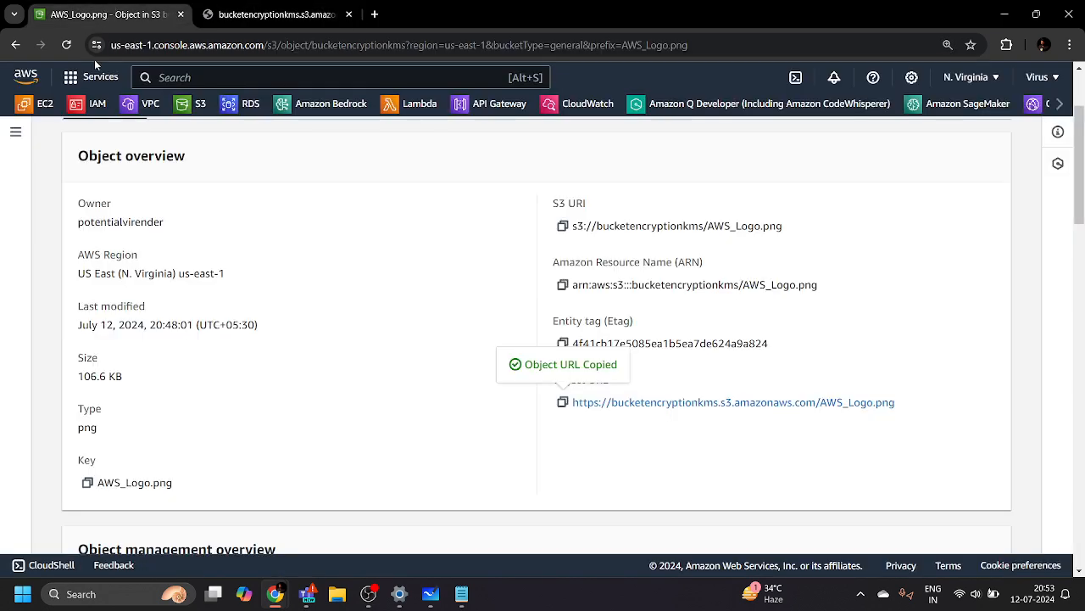
{"action": "scroll", "coordinate": [259, 235], "scroll_direction": "up", "scroll_amount": 3}
{"action": "left_click", "coordinate": [213, 240]}
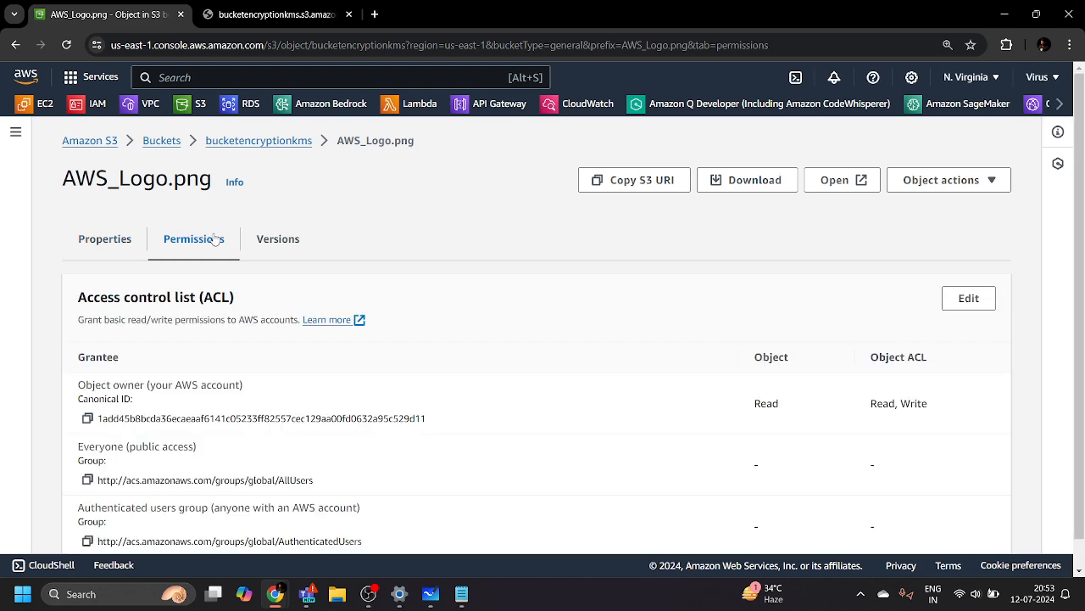
{"action": "scroll", "coordinate": [359, 363], "scroll_direction": "down", "scroll_amount": 1}
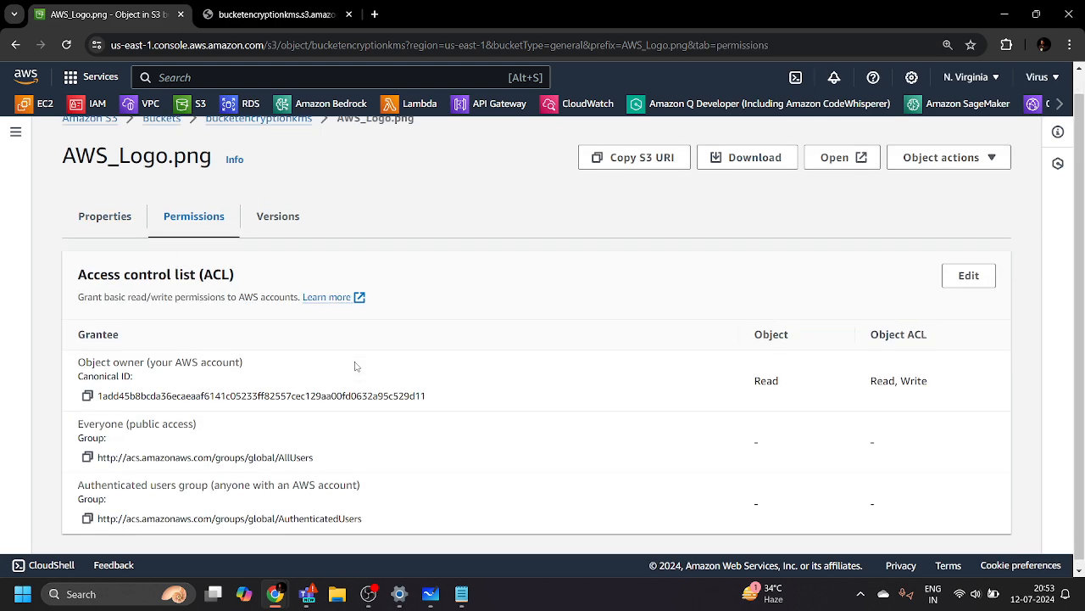
{"action": "scroll", "coordinate": [360, 362], "scroll_direction": "up", "scroll_amount": 1}
{"action": "scroll", "coordinate": [356, 365], "scroll_direction": "down", "scroll_amount": 1}
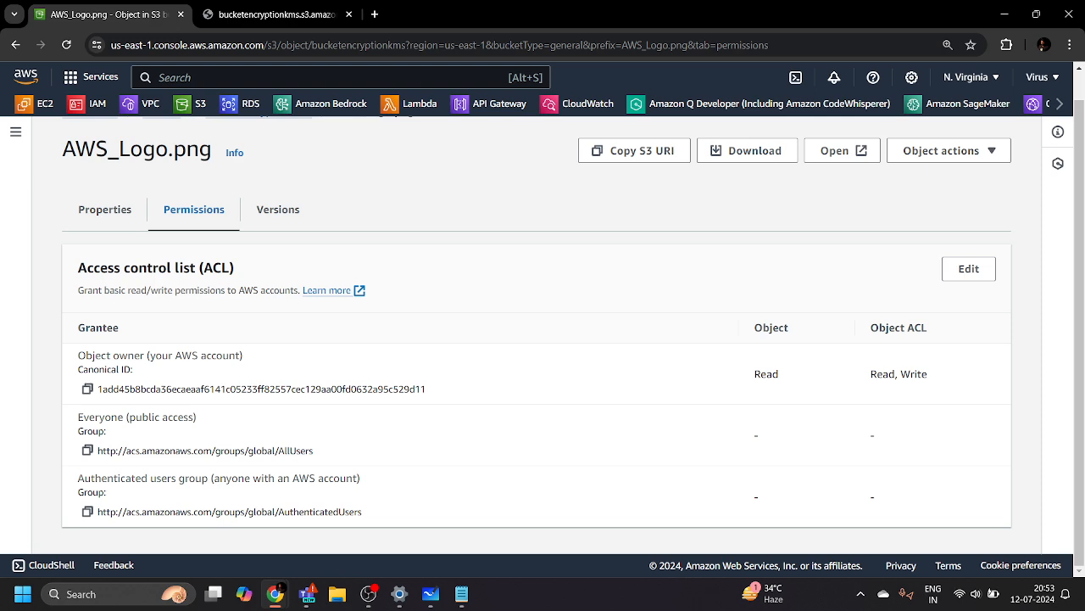
{"action": "scroll", "coordinate": [356, 249], "scroll_direction": "up", "scroll_amount": 1}
{"action": "scroll", "coordinate": [356, 250], "scroll_direction": "down", "scroll_amount": 1}
- Open the access control list of AWS_Logo.png for editing and examine the grantee options for public access
{"action": "left_click", "coordinate": [963, 277]}
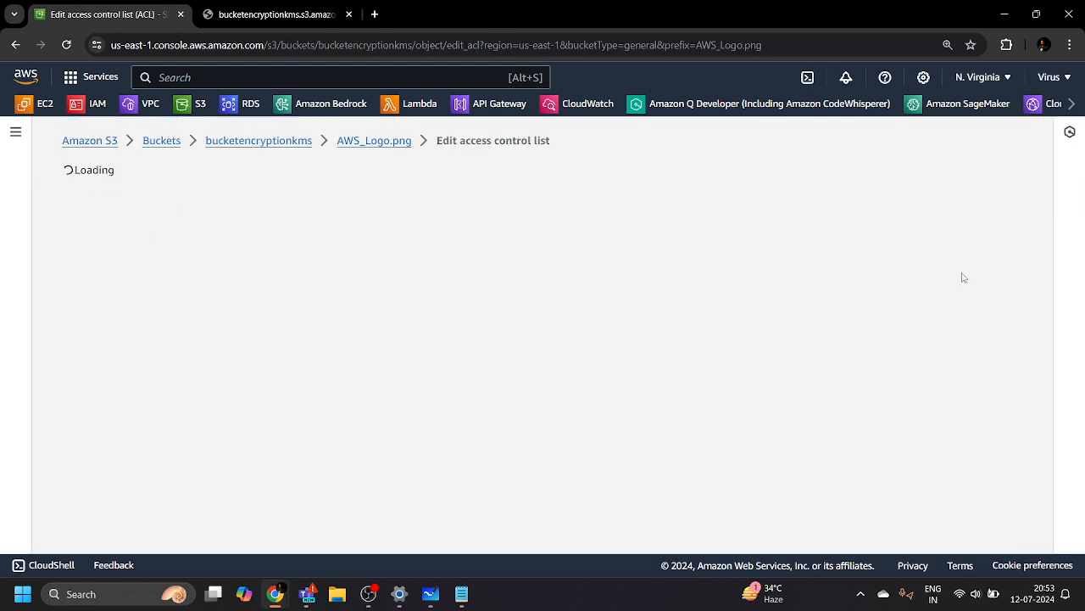
{"action": "scroll", "coordinate": [335, 347], "scroll_direction": "down", "scroll_amount": 2}
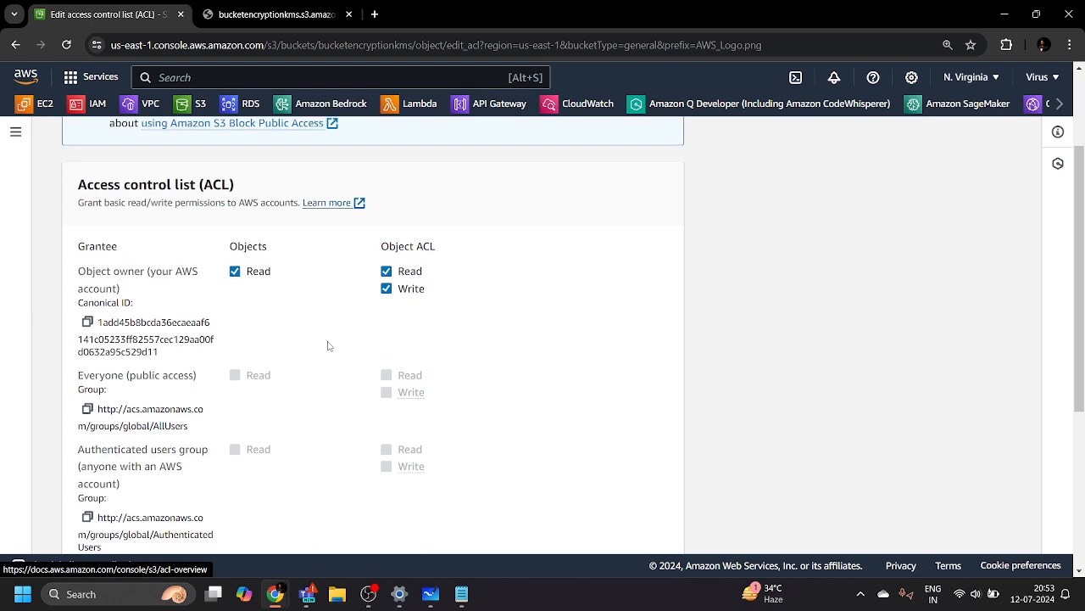
{"action": "scroll", "coordinate": [405, 299], "scroll_direction": "down", "scroll_amount": 2}
{"action": "scroll", "coordinate": [153, 466], "scroll_direction": "down", "scroll_amount": 2}
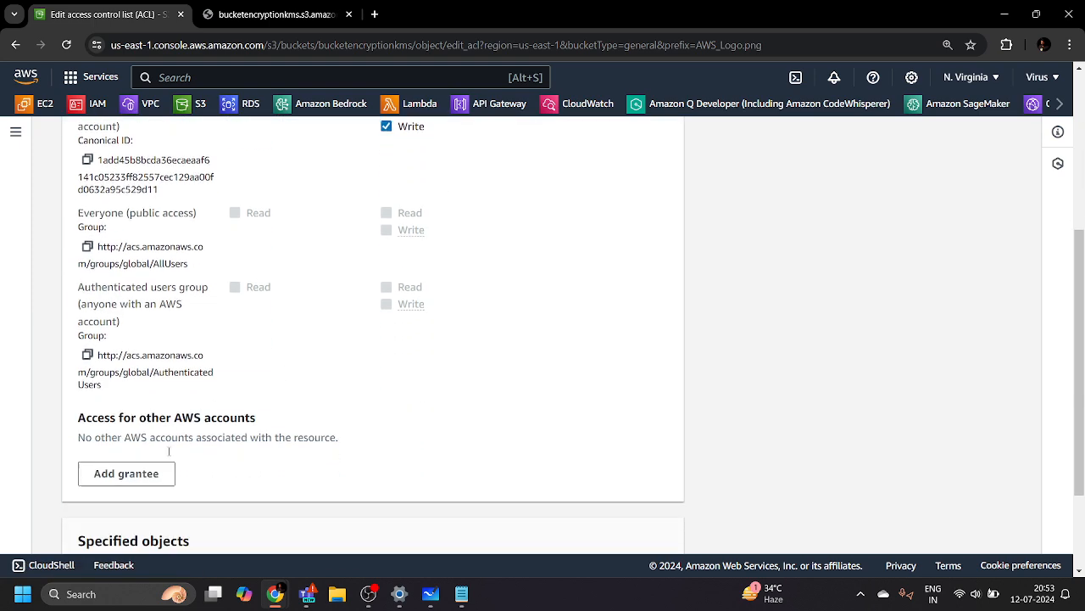
{"action": "scroll", "coordinate": [168, 453], "scroll_direction": "up", "scroll_amount": 5}
{"action": "scroll", "coordinate": [169, 455], "scroll_direction": "up", "scroll_amount": 2}
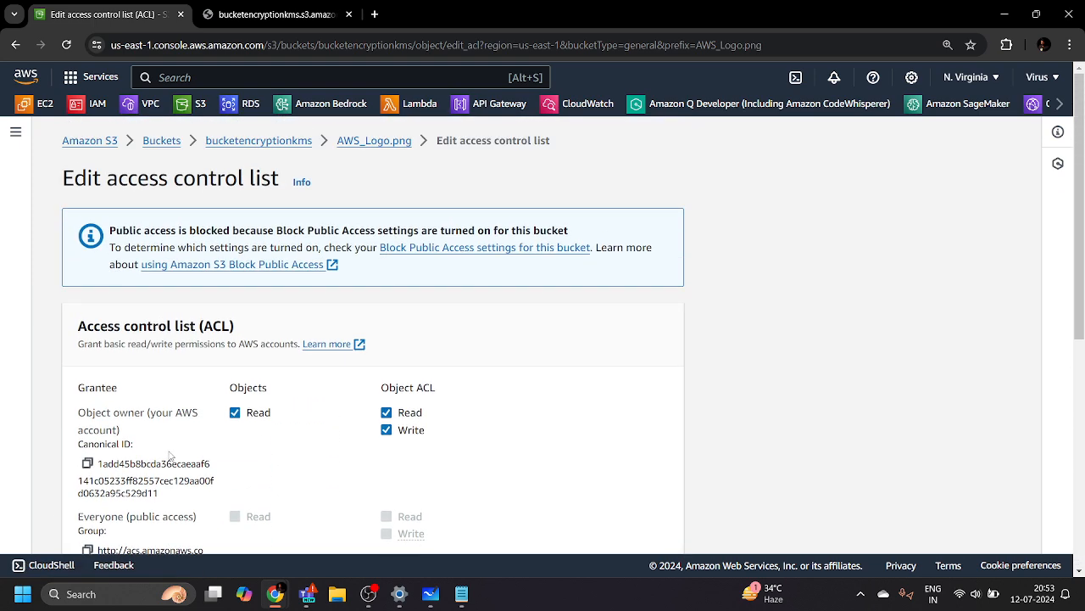
- Turn off Block all public access in the bucket's settings, save the change, and approve it with the word "confirm"
{"action": "left_click", "coordinate": [503, 248]}
{"action": "scroll", "coordinate": [72, 475], "scroll_direction": "down", "scroll_amount": 1}
{"action": "scroll", "coordinate": [73, 475], "scroll_direction": "down", "scroll_amount": 1}
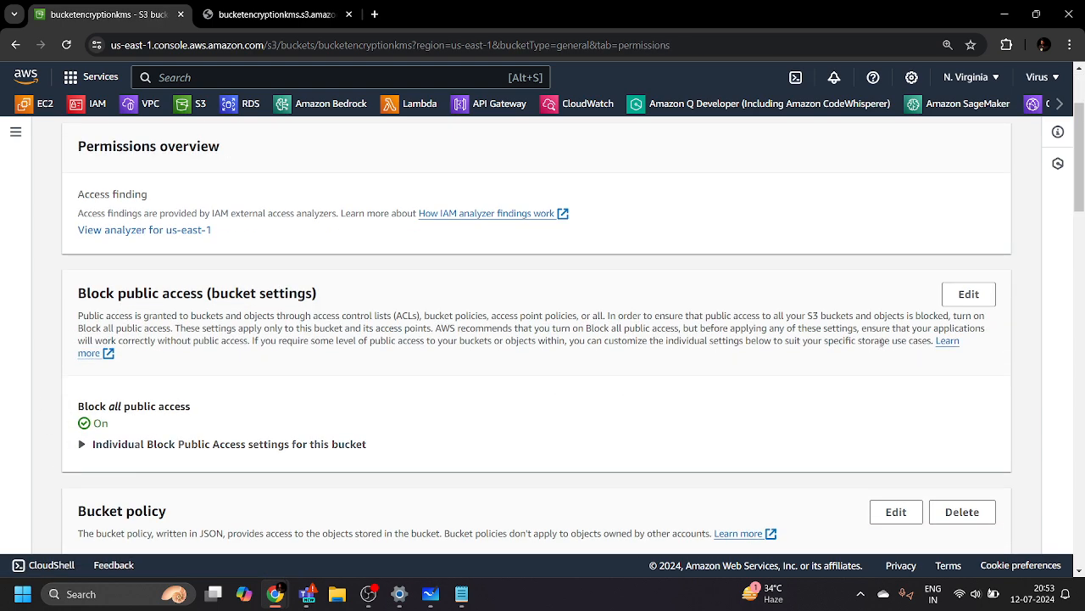
{"action": "left_click", "coordinate": [969, 296]}
{"action": "left_click", "coordinate": [83, 339]}
{"action": "scroll", "coordinate": [169, 356], "scroll_direction": "down", "scroll_amount": 2}
{"action": "left_click", "coordinate": [610, 527]}
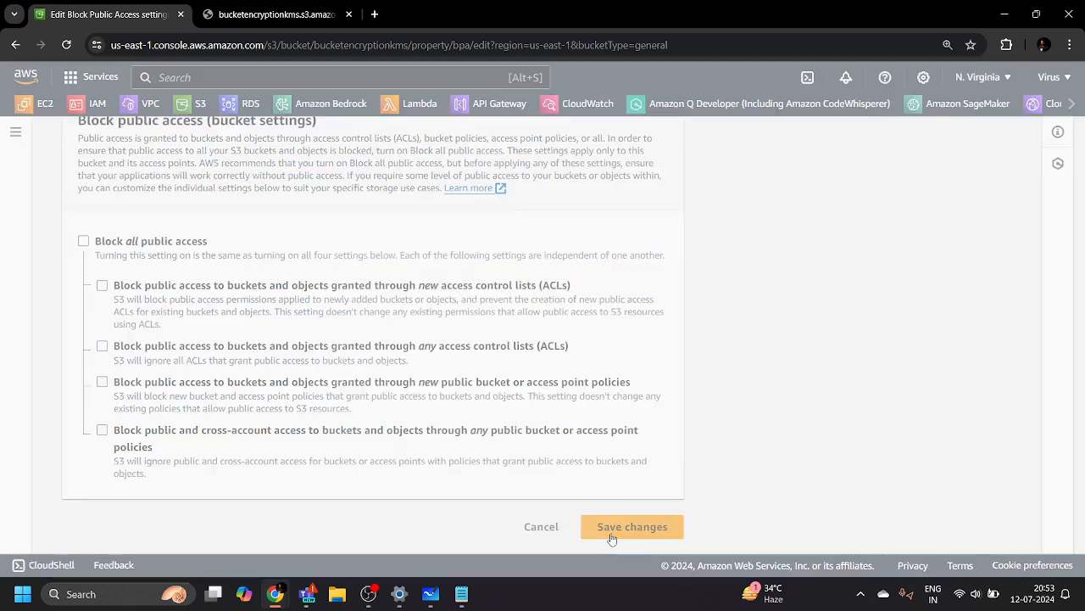
{"action": "left_click", "coordinate": [423, 379]}
{"action": "type", "text": "confirm"}
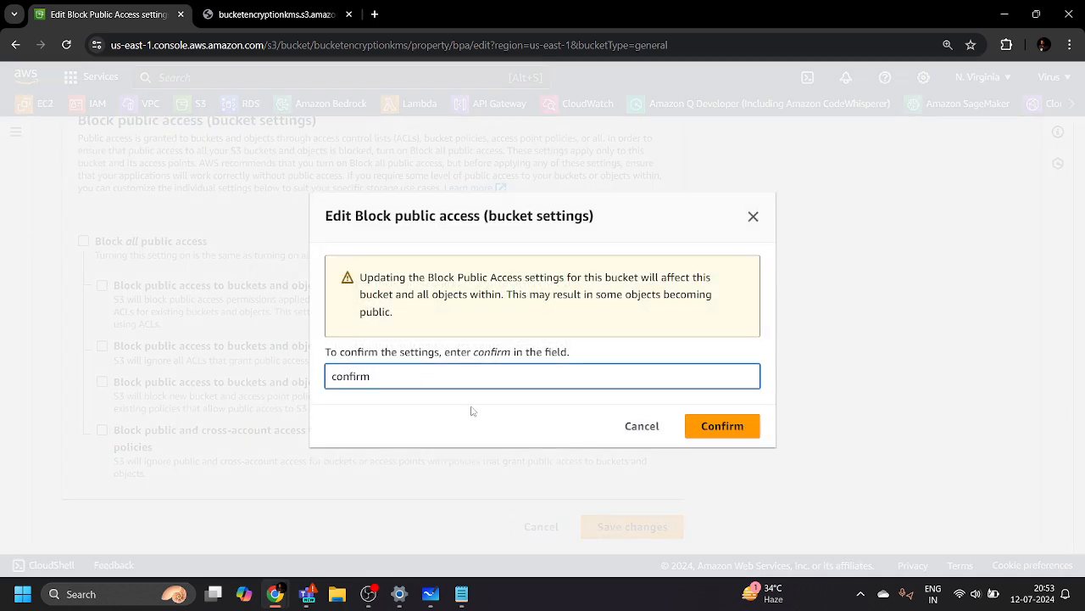
{"action": "left_click", "coordinate": [721, 426]}
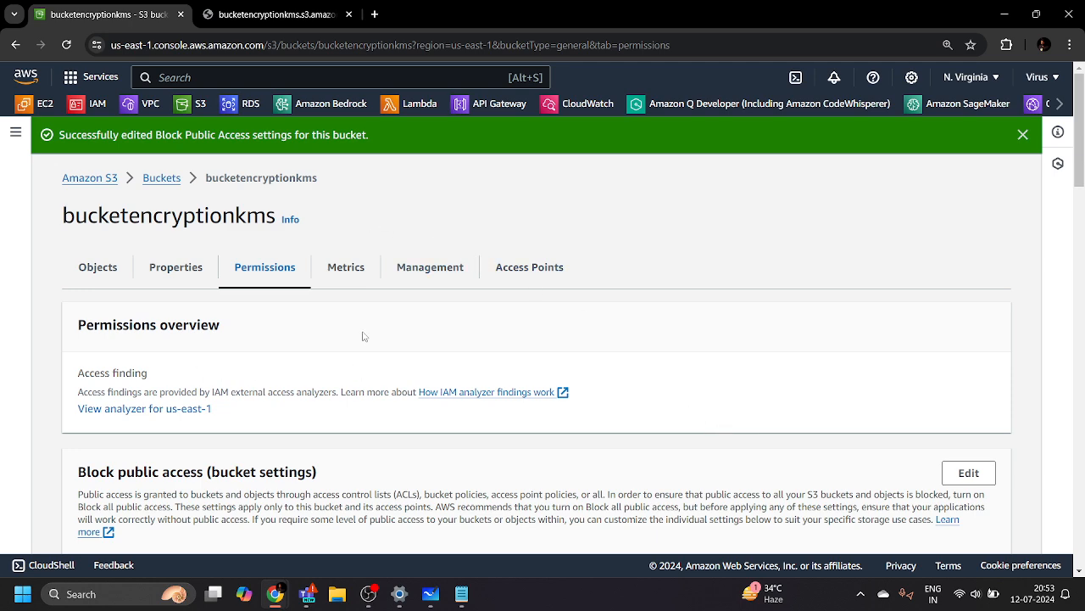
- Check the bucket's Block public access status and bucket policy, dismissing the notification banner
{"action": "scroll", "coordinate": [367, 335], "scroll_direction": "down", "scroll_amount": 4}
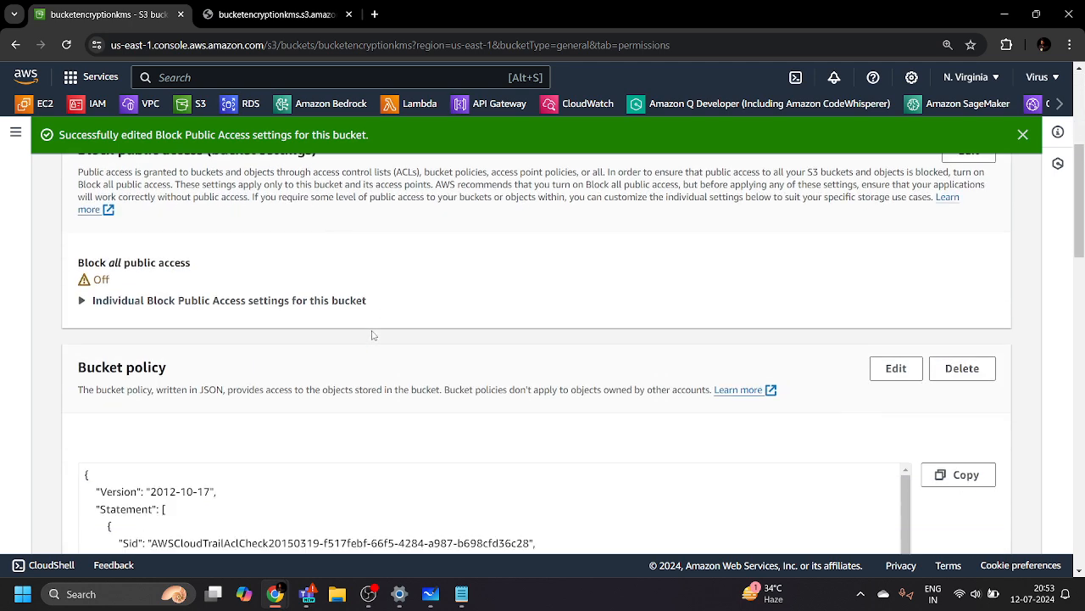
{"action": "scroll", "coordinate": [370, 334], "scroll_direction": "up", "scroll_amount": 4}
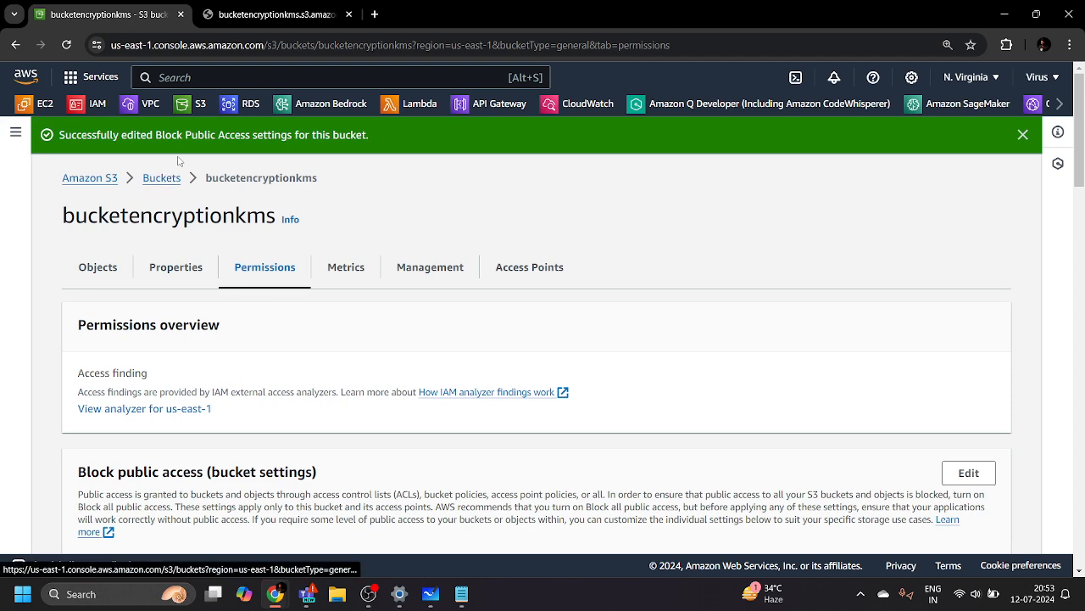
{"action": "left_click", "coordinate": [1023, 134]}
{"action": "scroll", "coordinate": [565, 359], "scroll_direction": "down", "scroll_amount": 6}
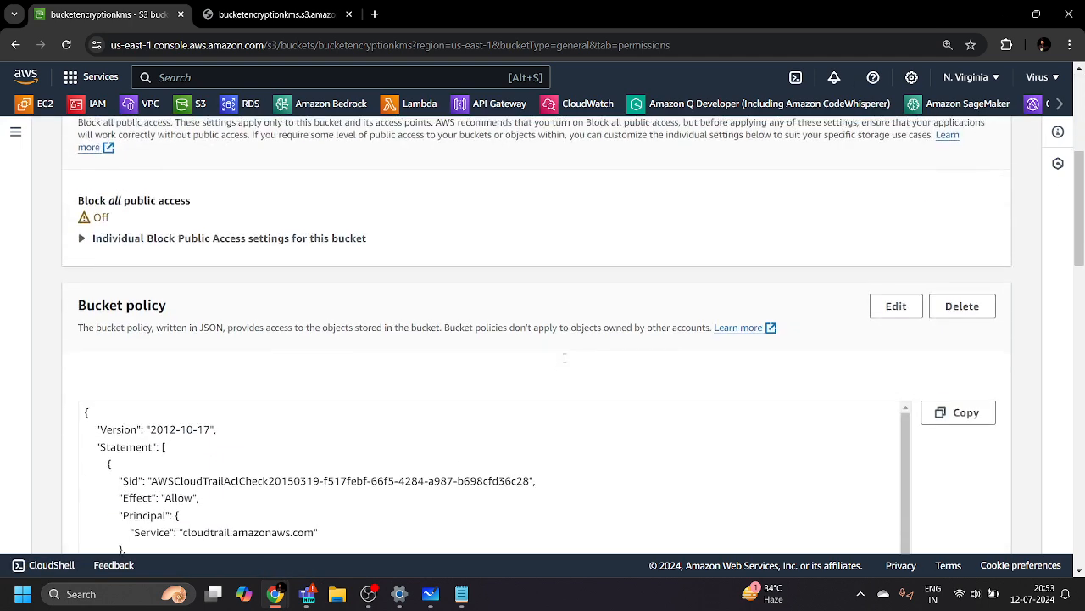
{"action": "scroll", "coordinate": [565, 359], "scroll_direction": "up", "scroll_amount": 6}
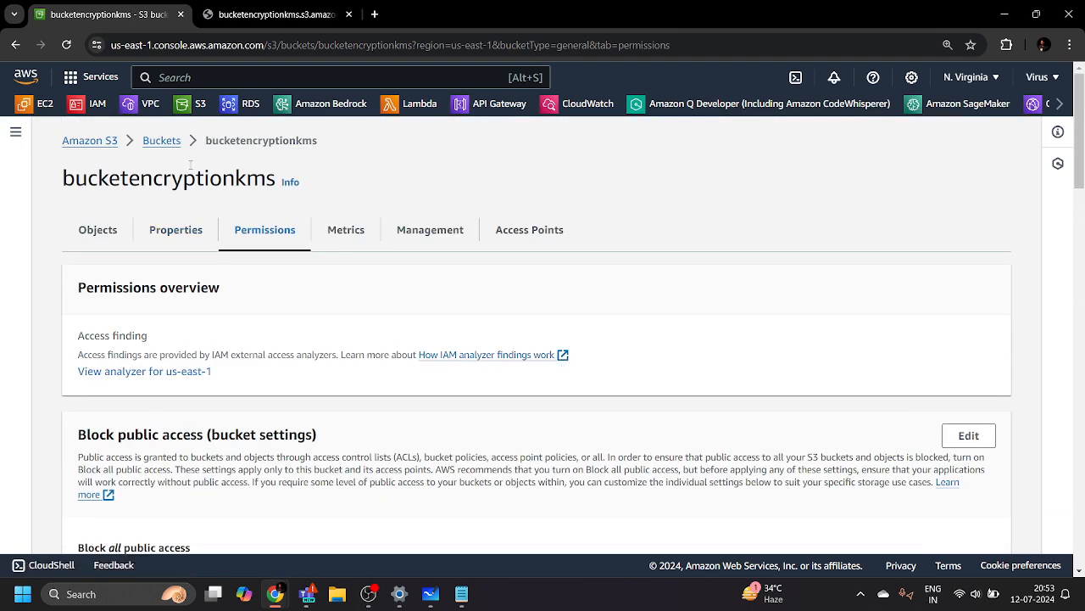
- Return to AWS_Logo.png through the bucketencryptionkms bucket and open its access control list for editing
{"action": "left_click", "coordinate": [170, 142]}
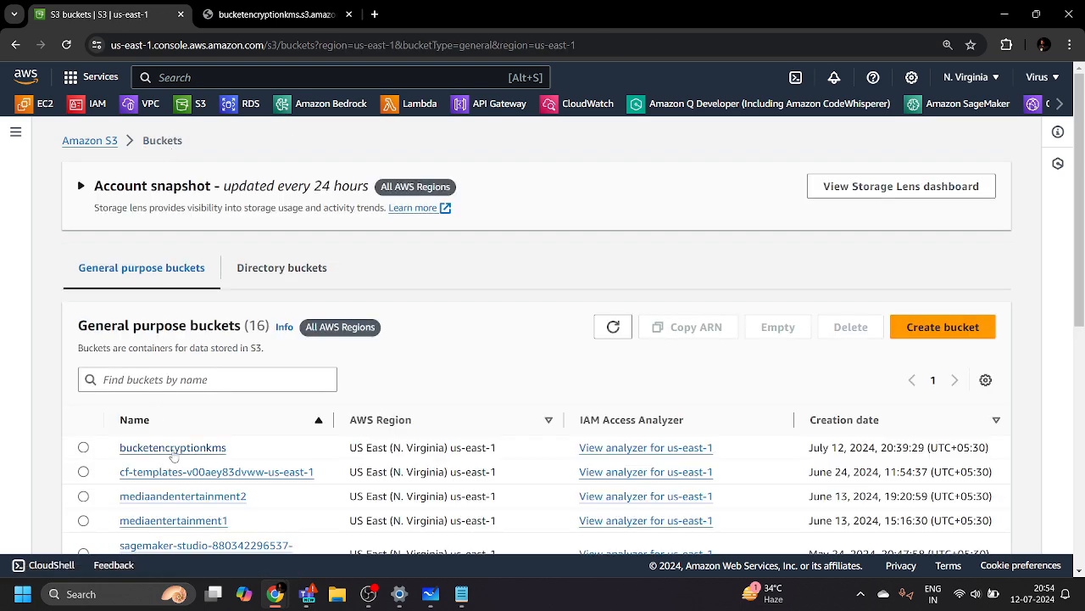
{"action": "left_click", "coordinate": [174, 448]}
{"action": "left_click", "coordinate": [176, 446]}
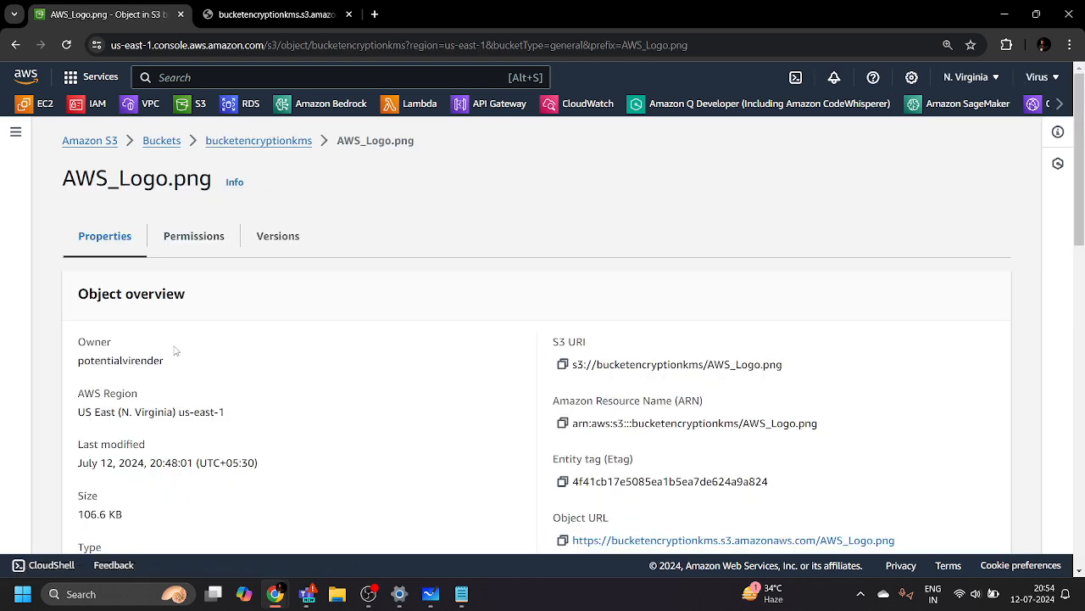
{"action": "left_click", "coordinate": [200, 241]}
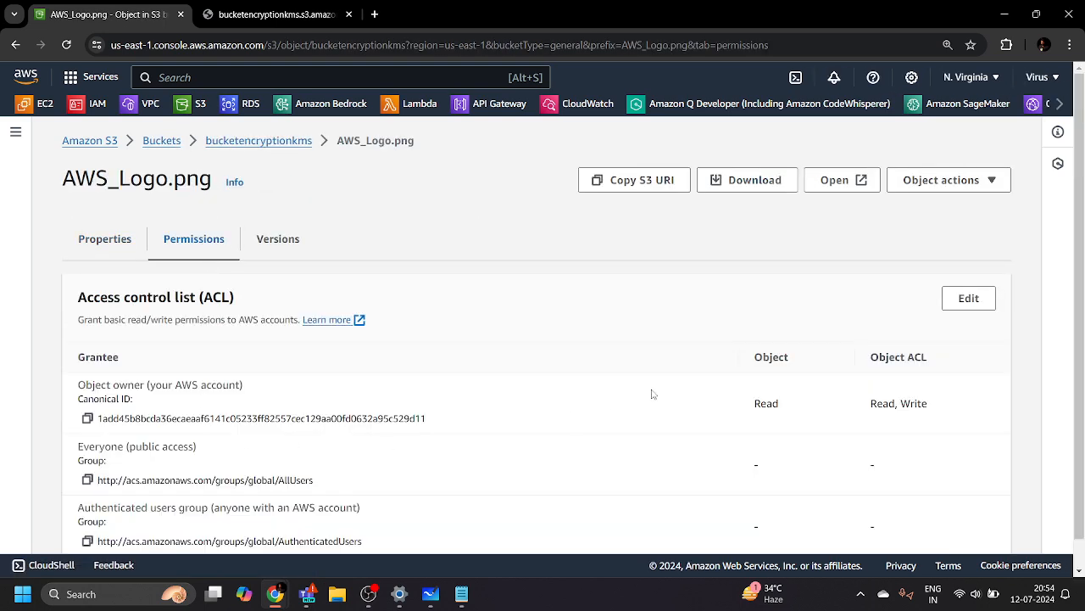
{"action": "scroll", "coordinate": [649, 392], "scroll_direction": "down", "scroll_amount": 1}
{"action": "left_click", "coordinate": [967, 273]}
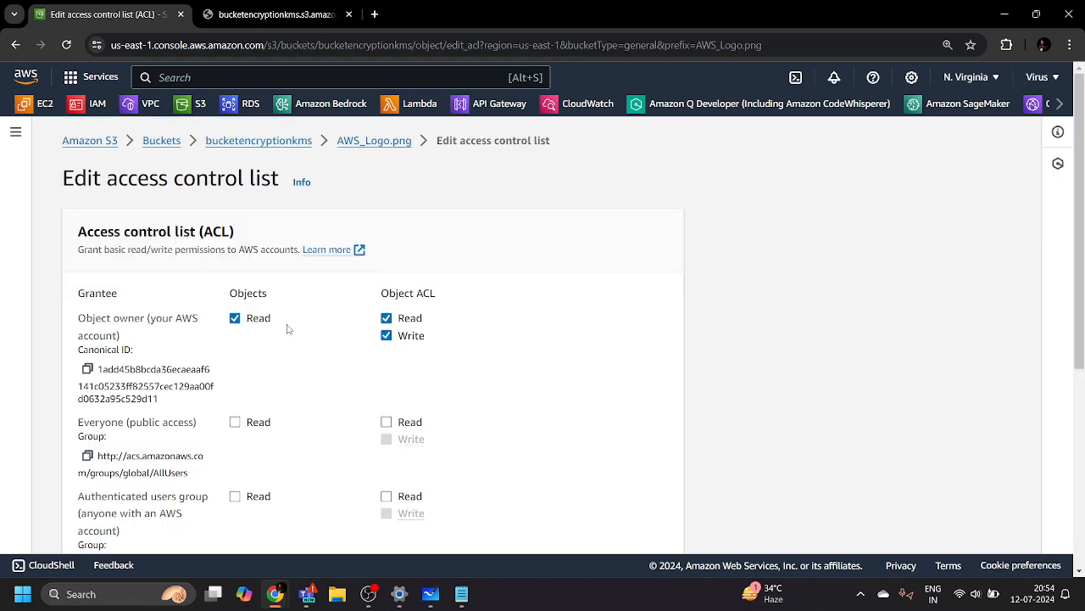
- Grant Everyone (public access) Read on the object and on its ACL, acknowledge the effects, and save the changes
{"action": "scroll", "coordinate": [246, 361], "scroll_direction": "down", "scroll_amount": 1}
{"action": "left_click", "coordinate": [249, 355]}
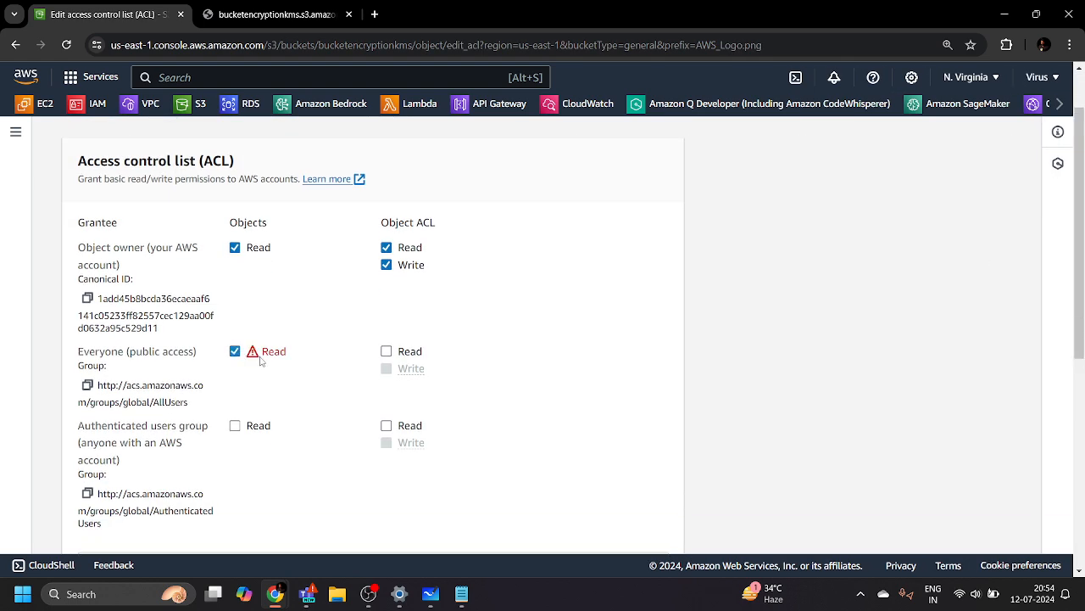
{"action": "left_click", "coordinate": [387, 351]}
{"action": "scroll", "coordinate": [606, 390], "scroll_direction": "down", "scroll_amount": 3}
{"action": "scroll", "coordinate": [607, 390], "scroll_direction": "down", "scroll_amount": 2}
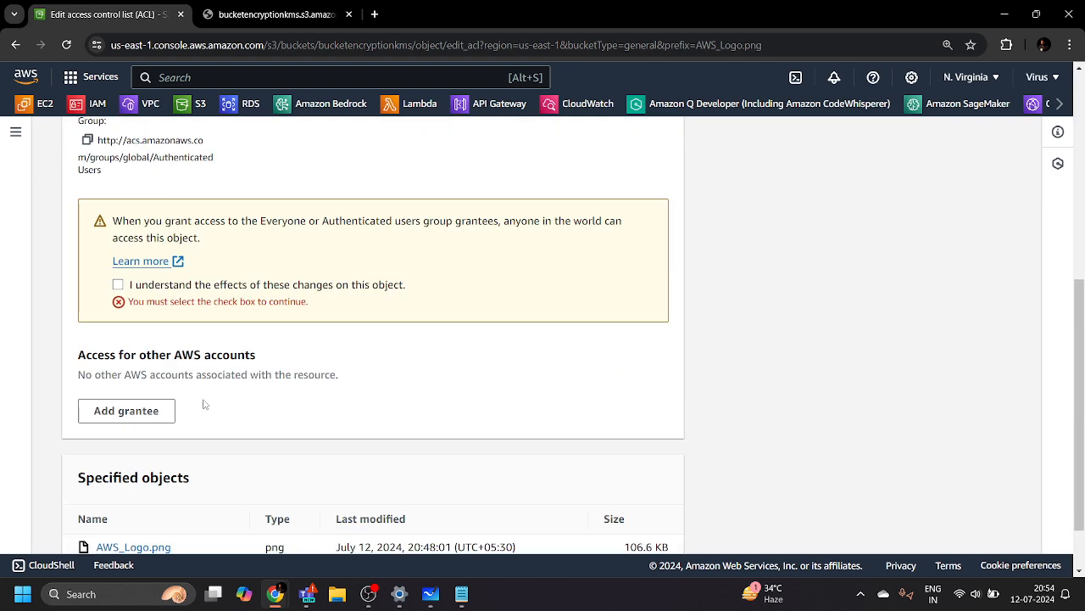
{"action": "left_click", "coordinate": [118, 285]}
{"action": "scroll", "coordinate": [632, 362], "scroll_direction": "down", "scroll_amount": 1}
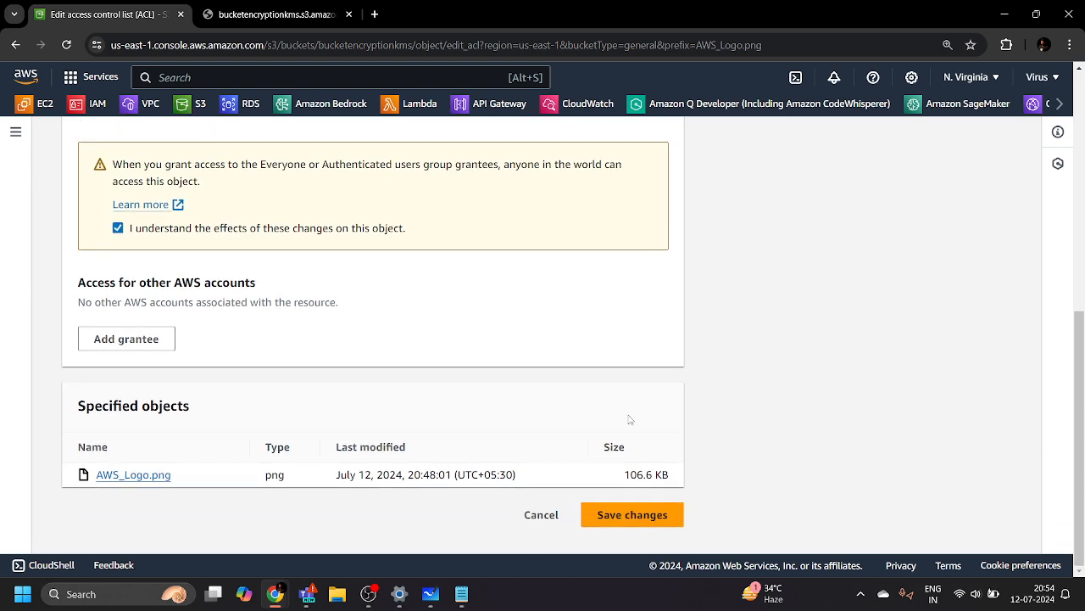
{"action": "left_click", "coordinate": [648, 517]}
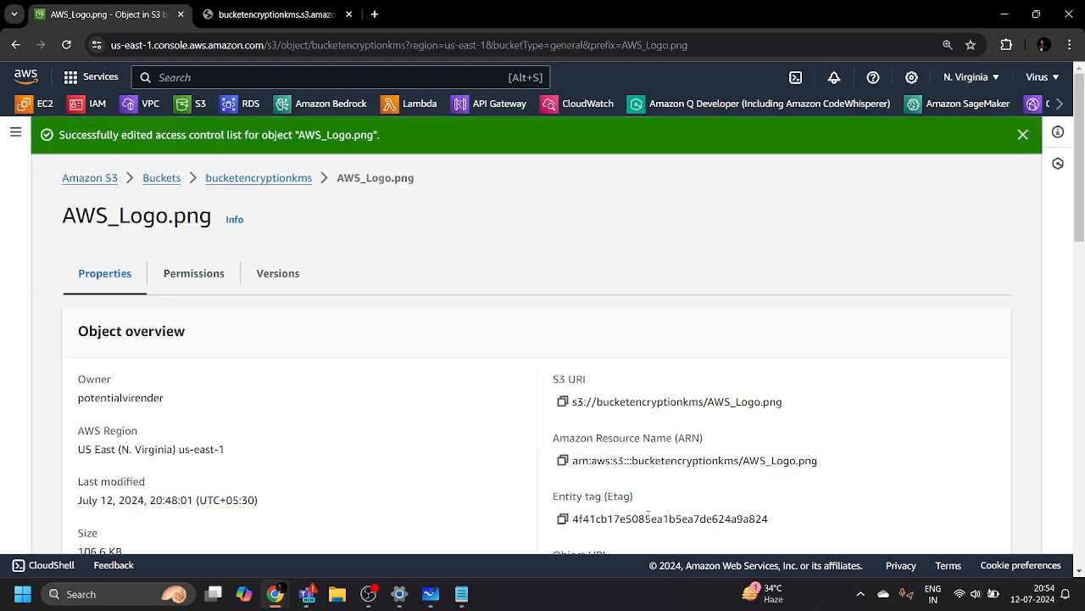
- Reload the AWS_Logo.png object URL in its browser tab and read the response, glancing back at the object's details
{"action": "scroll", "coordinate": [509, 473], "scroll_direction": "down", "scroll_amount": 1}
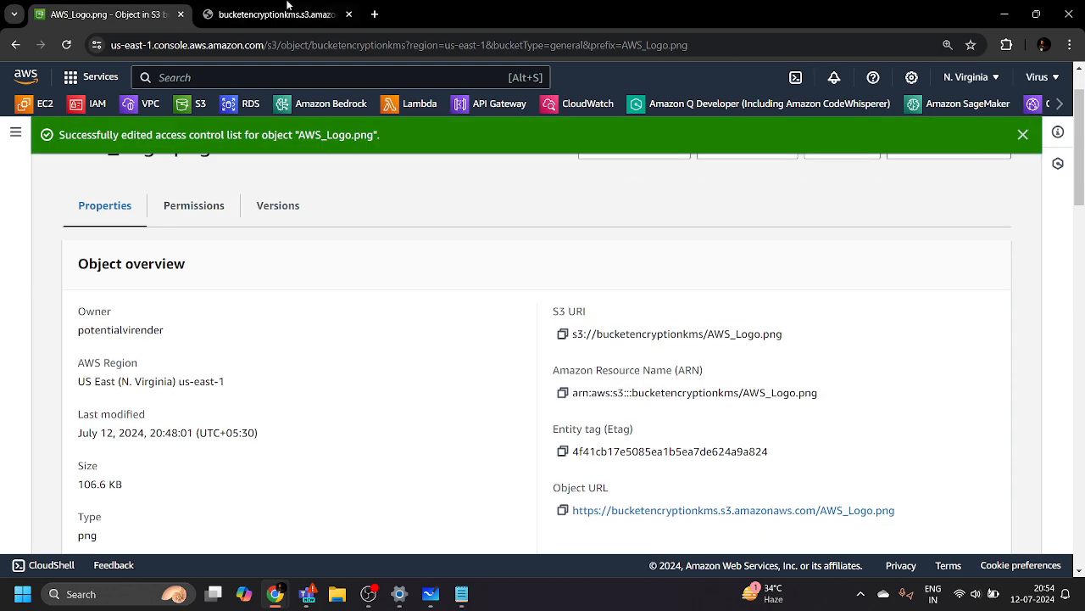
{"action": "left_click", "coordinate": [302, 19]}
{"action": "left_click", "coordinate": [69, 45]}
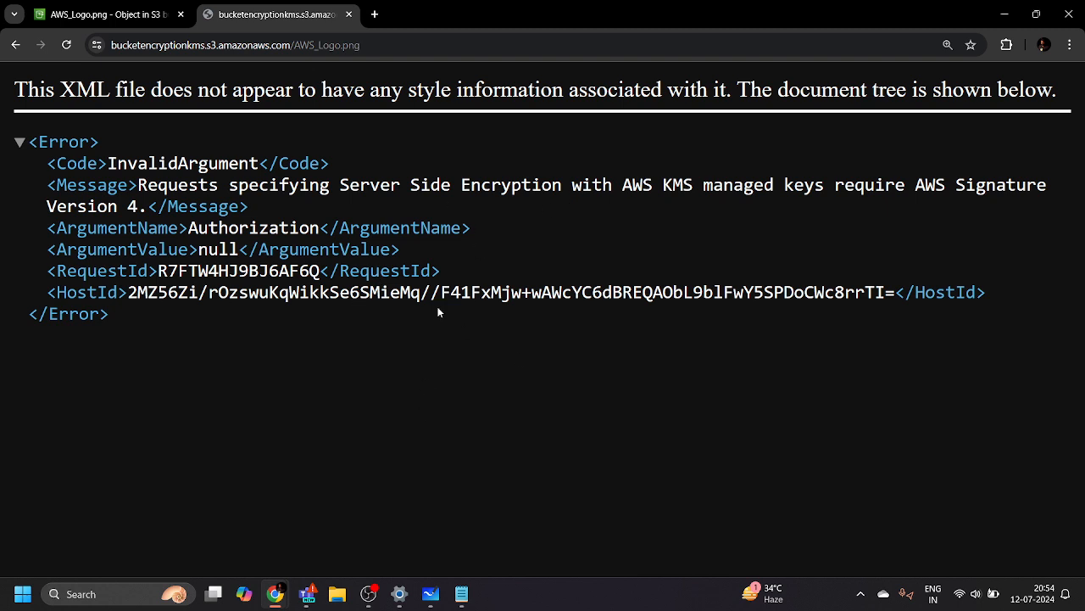
{"action": "left_click", "coordinate": [168, 19]}
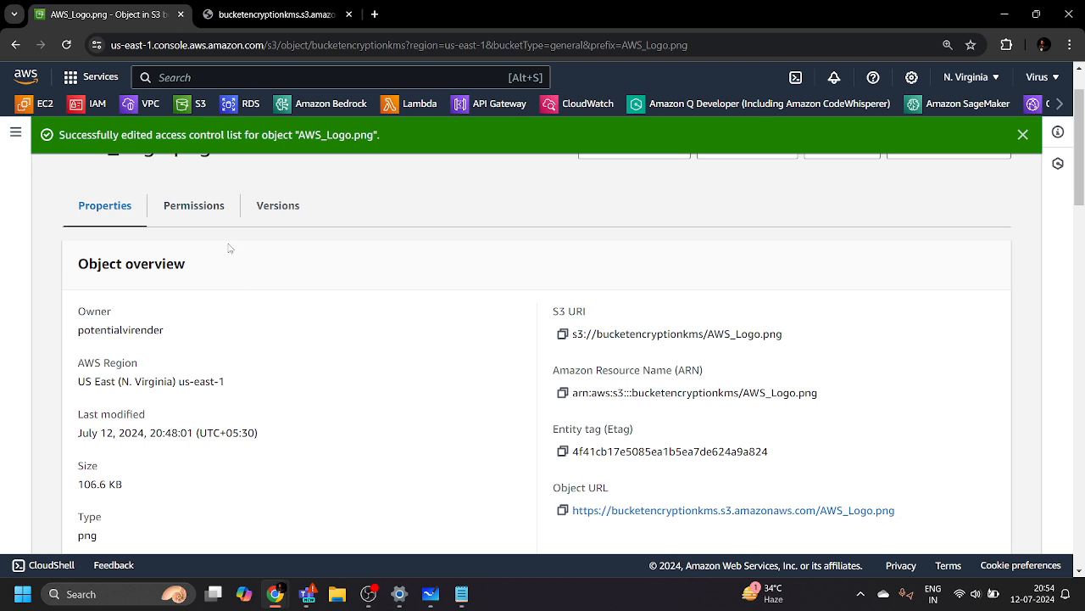
{"action": "left_click", "coordinate": [293, 6]}
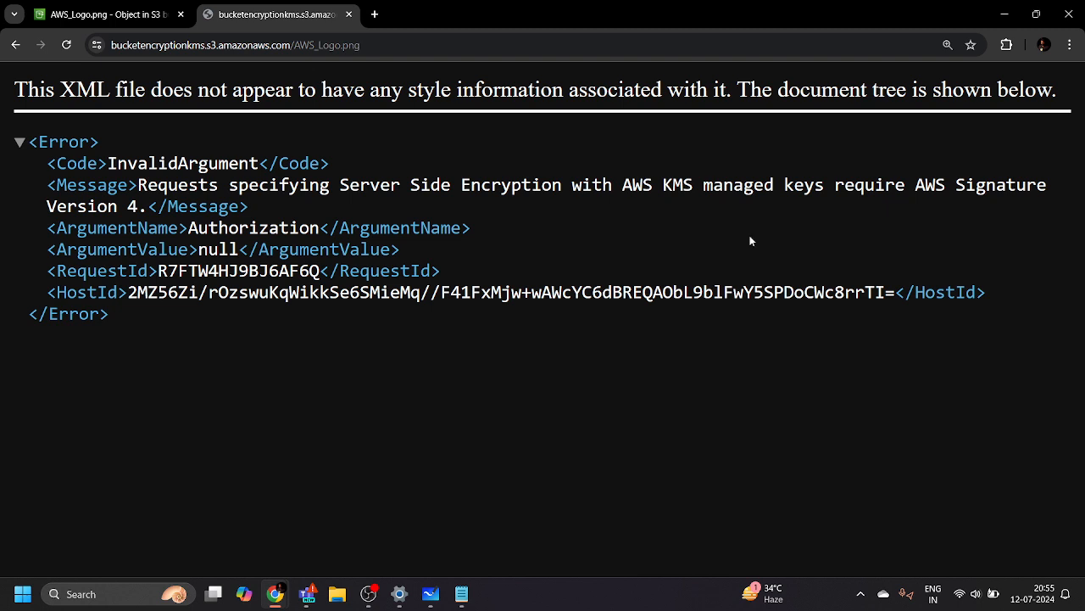
- Return to the S3 console, dismiss the notification banner, and open the bucketencryptionkms bucket from the buckets list
{"action": "left_click", "coordinate": [123, 12]}
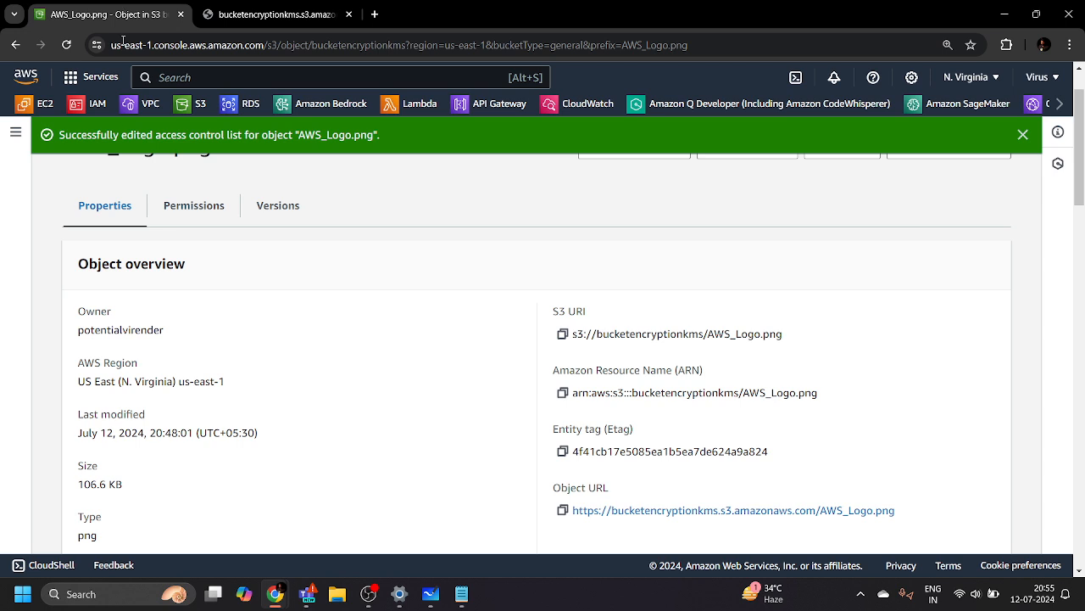
{"action": "left_click", "coordinate": [1022, 136]}
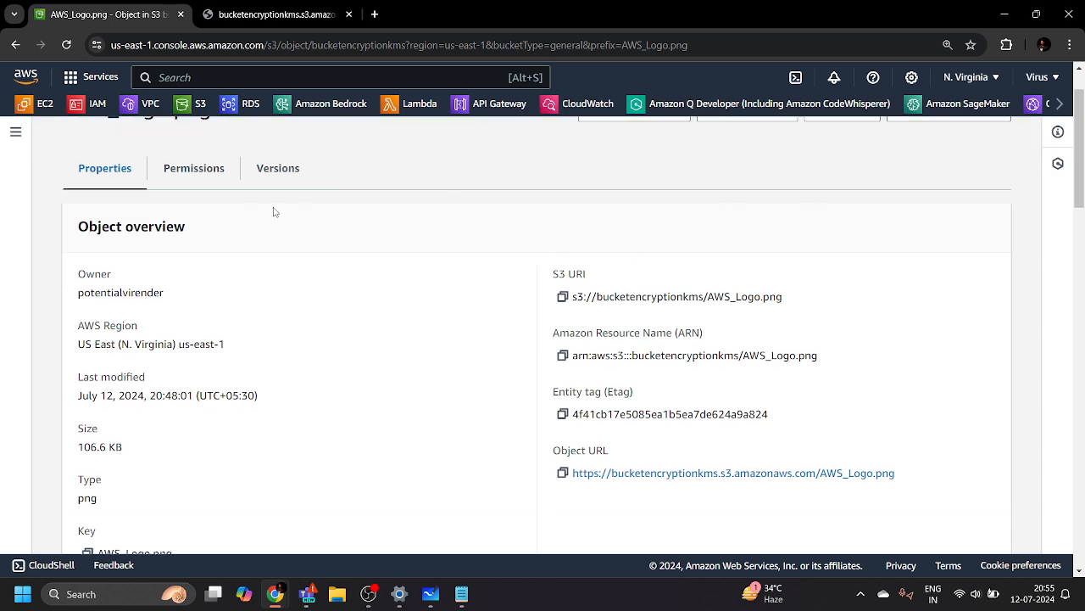
{"action": "scroll", "coordinate": [280, 212], "scroll_direction": "up", "scroll_amount": 2}
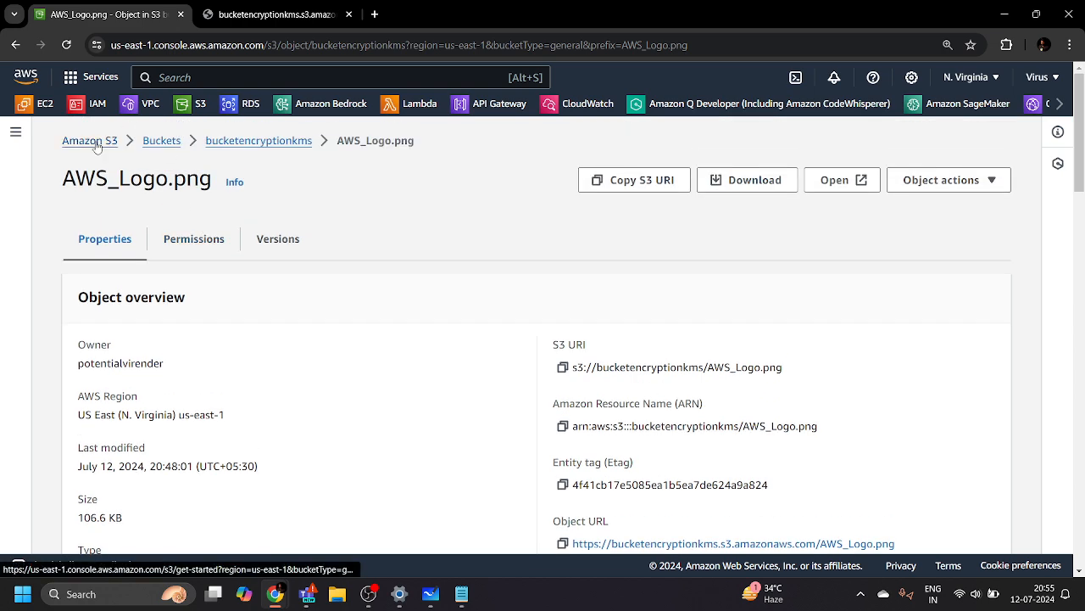
{"action": "left_click", "coordinate": [95, 144]}
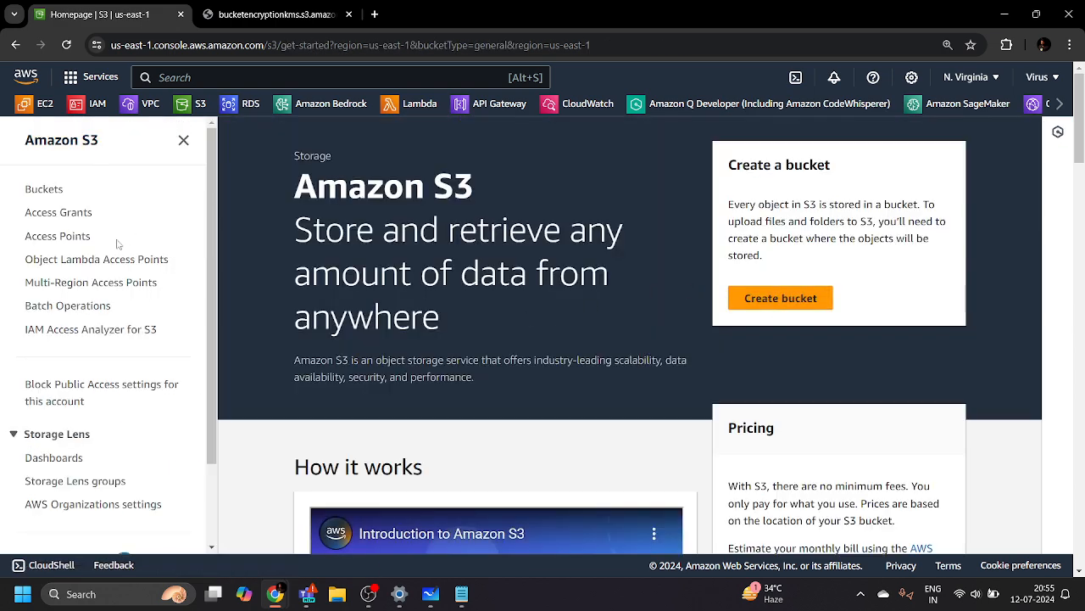
{"action": "left_click", "coordinate": [41, 193]}
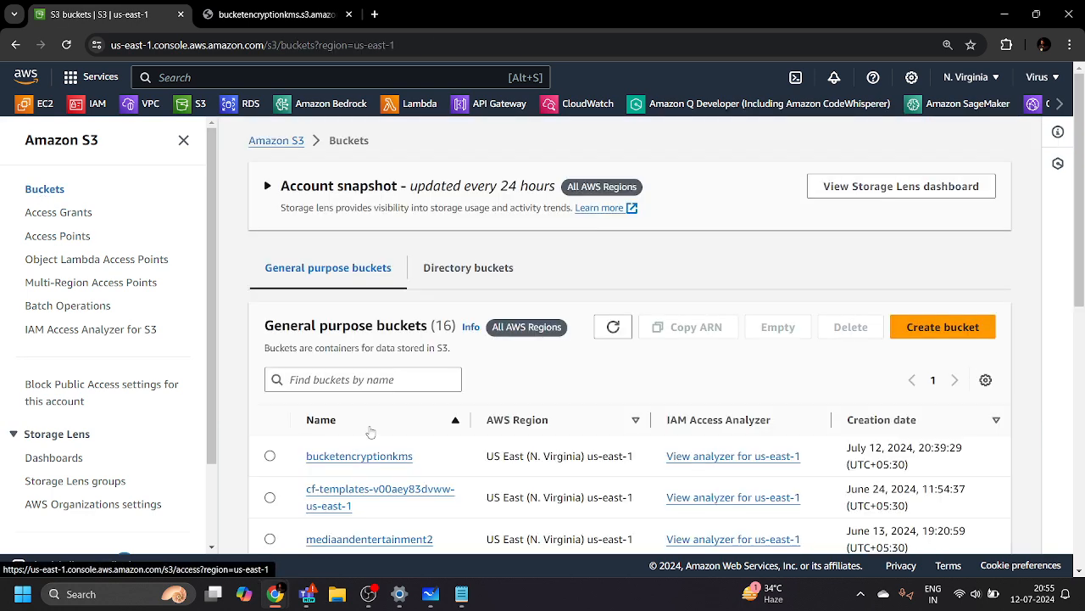
{"action": "scroll", "coordinate": [362, 390], "scroll_direction": "down", "scroll_amount": 1}
{"action": "left_click", "coordinate": [360, 385]}
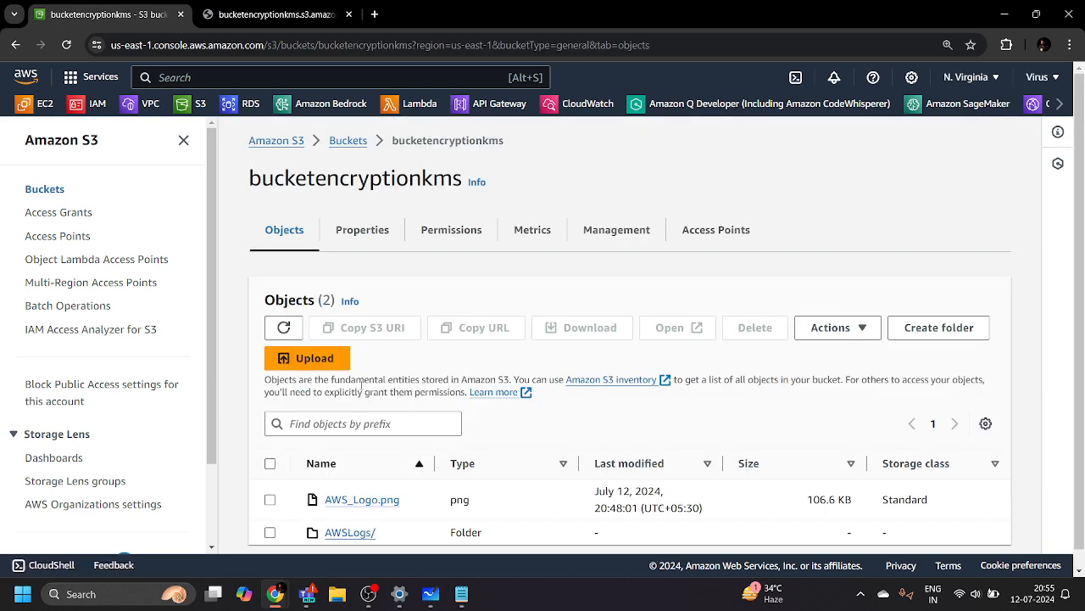
- Go down through AWSLogs, the account folder, CloudTrail, us-east-1, 2024 and 07 to the 12 folder in the bucket
{"action": "scroll", "coordinate": [346, 519], "scroll_direction": "down", "scroll_amount": 1}
{"action": "left_click", "coordinate": [346, 514]}
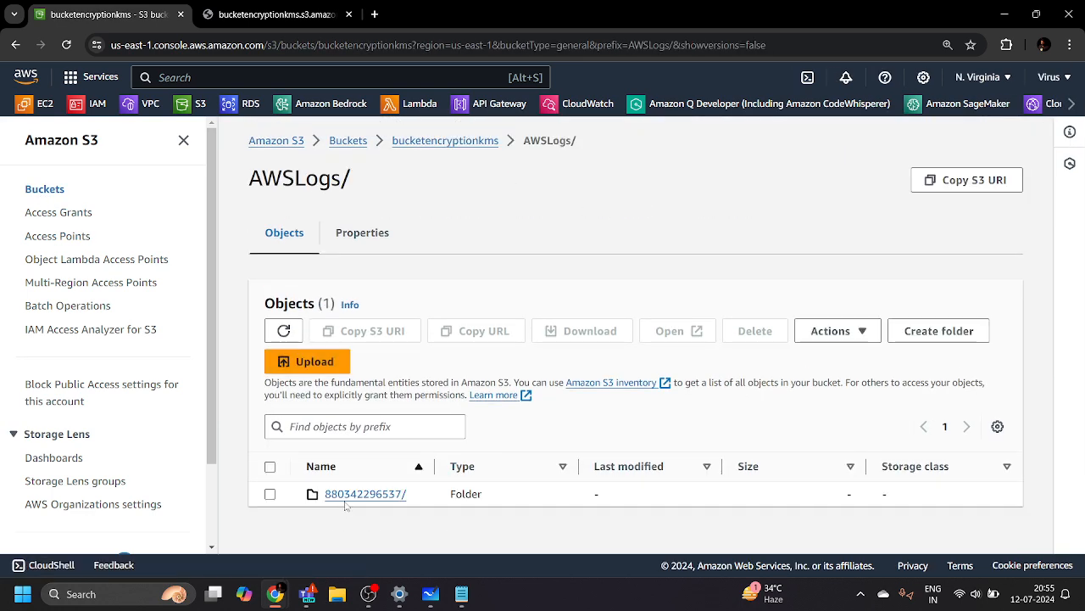
{"action": "left_click", "coordinate": [347, 495]}
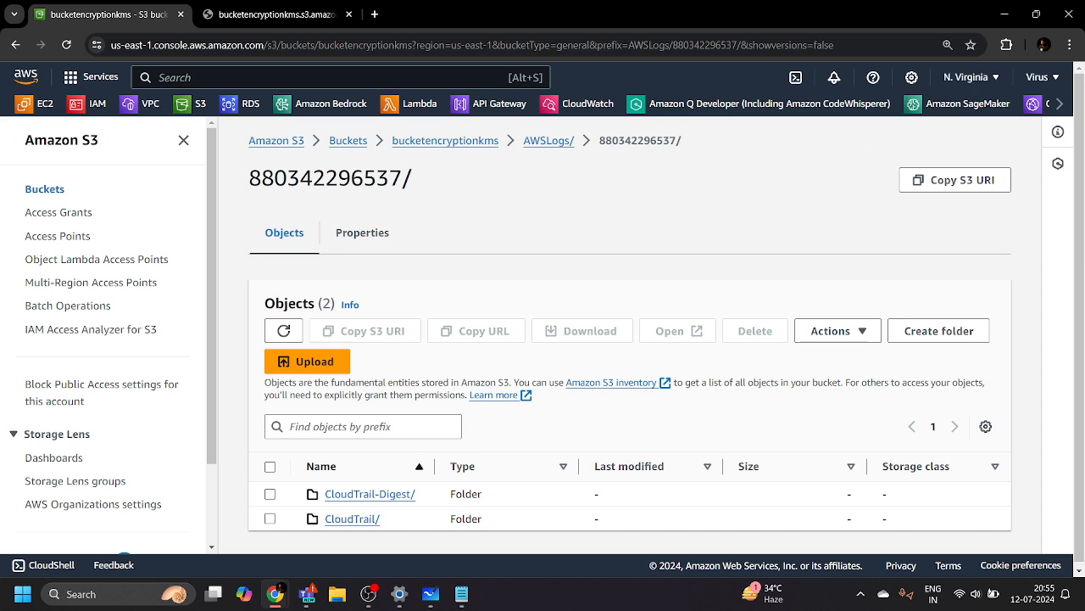
{"action": "left_click", "coordinate": [362, 520]}
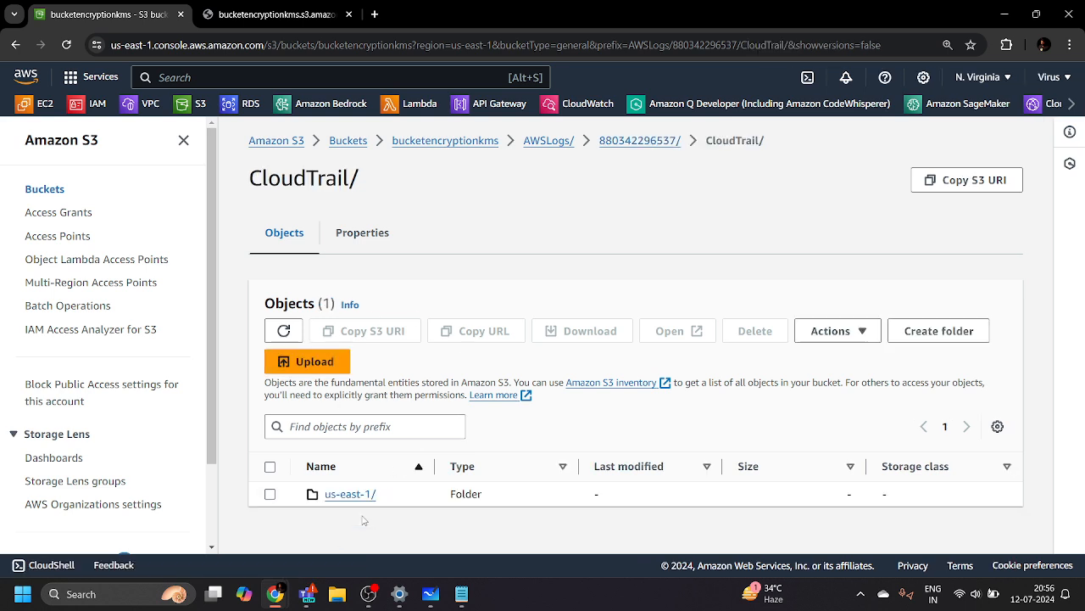
{"action": "left_click", "coordinate": [350, 494]}
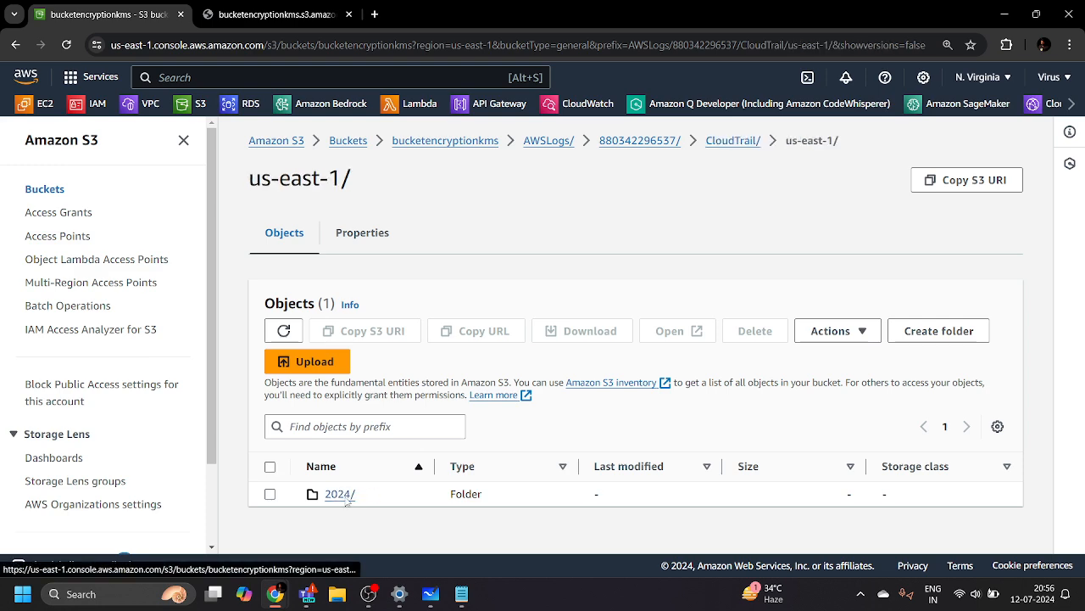
{"action": "left_click", "coordinate": [343, 494]}
{"action": "left_click", "coordinate": [336, 495]}
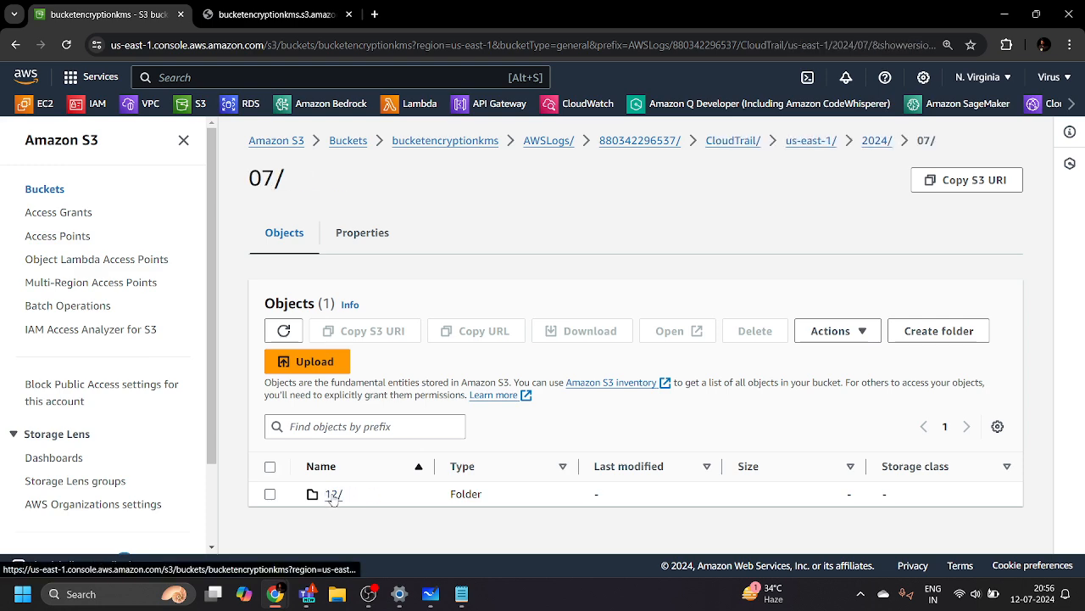
{"action": "left_click", "coordinate": [333, 497]}
- Look through the delivered log files in the 12 folder and open the details of the first json.gz file
{"action": "scroll", "coordinate": [463, 482], "scroll_direction": "down", "scroll_amount": 2}
{"action": "scroll", "coordinate": [450, 473], "scroll_direction": "up", "scroll_amount": 1}
{"action": "scroll", "coordinate": [450, 472], "scroll_direction": "down", "scroll_amount": 3}
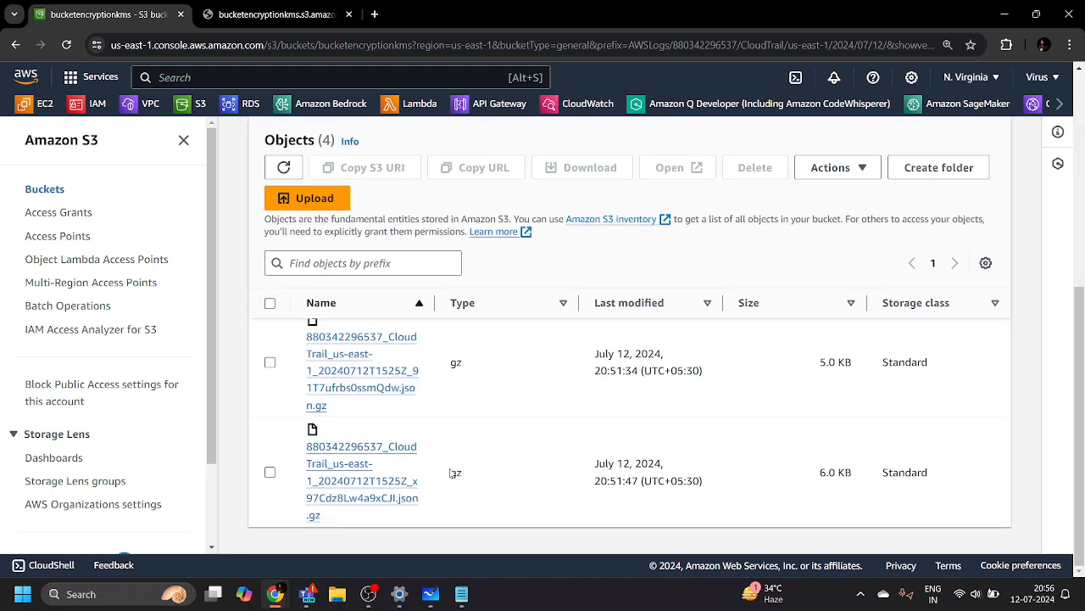
{"action": "scroll", "coordinate": [450, 476], "scroll_direction": "up", "scroll_amount": 3}
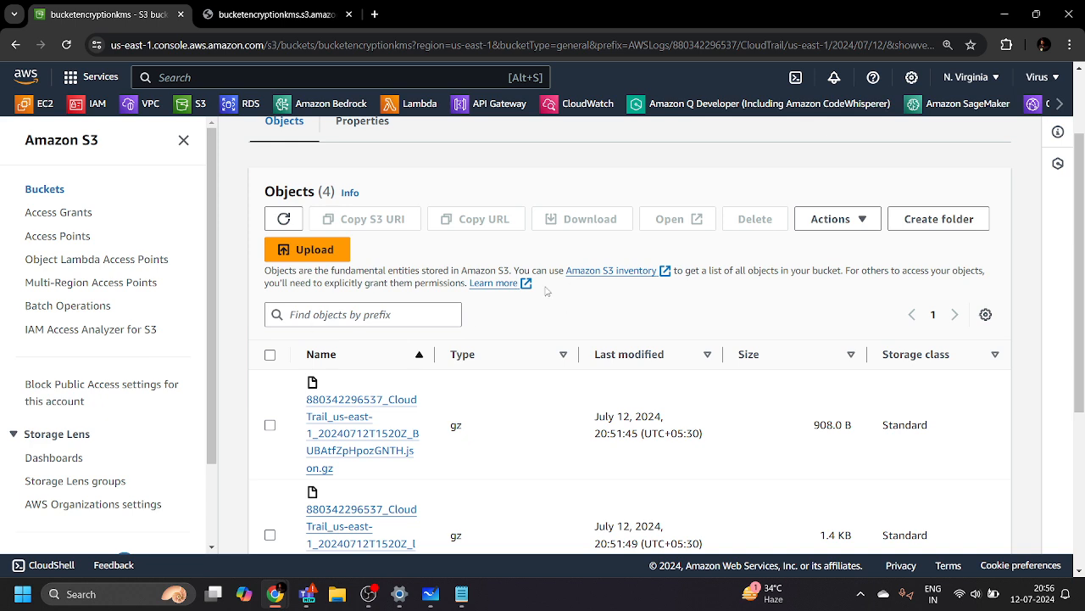
{"action": "left_click", "coordinate": [347, 418]}
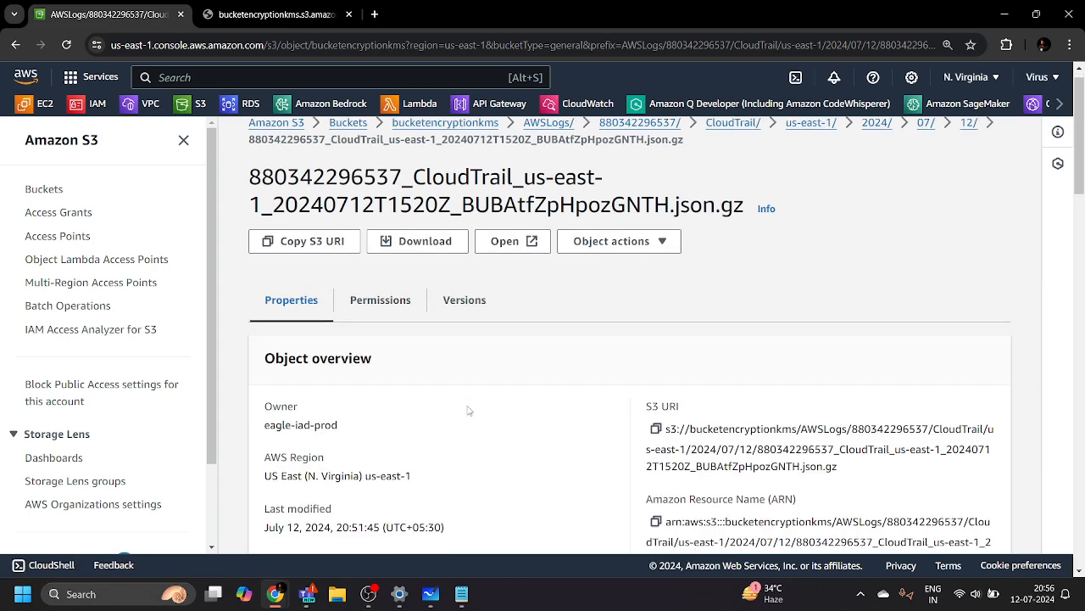
- Review the log file's properties, including its server-side encryption settings and object overview
{"action": "scroll", "coordinate": [468, 410], "scroll_direction": "down", "scroll_amount": 4}
{"action": "scroll", "coordinate": [468, 410], "scroll_direction": "down", "scroll_amount": 10}
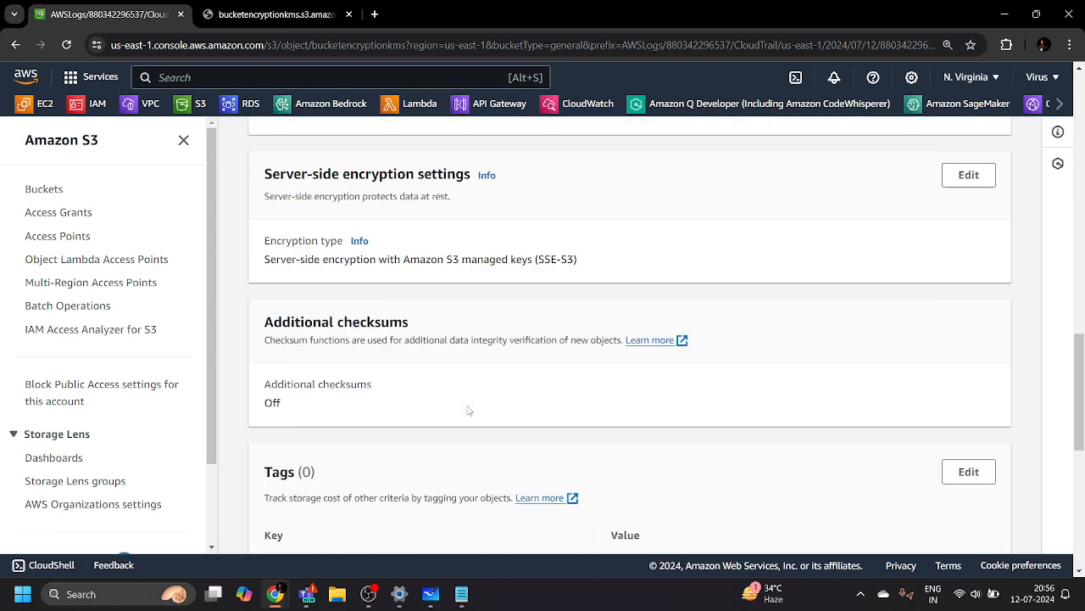
{"action": "scroll", "coordinate": [471, 415], "scroll_direction": "down", "scroll_amount": 2}
{"action": "scroll", "coordinate": [477, 438], "scroll_direction": "up", "scroll_amount": 12}
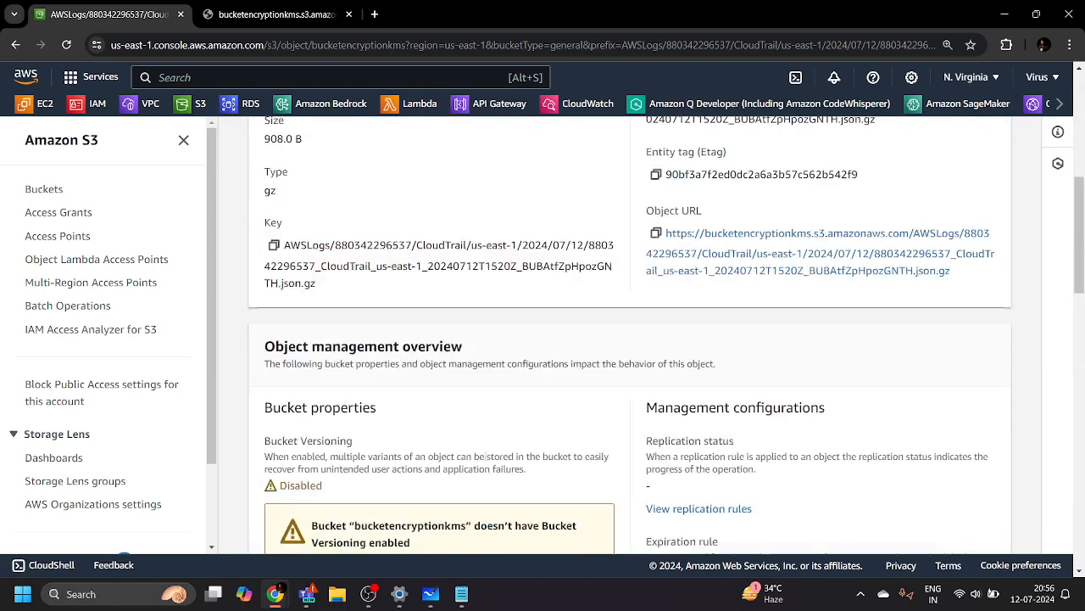
{"action": "scroll", "coordinate": [486, 459], "scroll_direction": "down", "scroll_amount": 1}
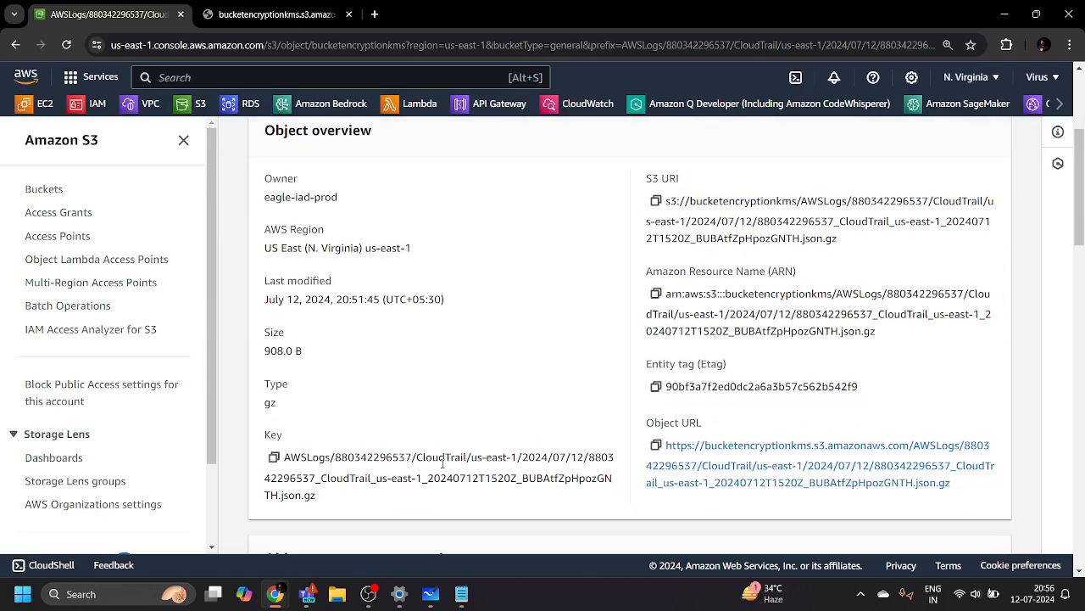
{"action": "scroll", "coordinate": [442, 463], "scroll_direction": "up", "scroll_amount": 3}
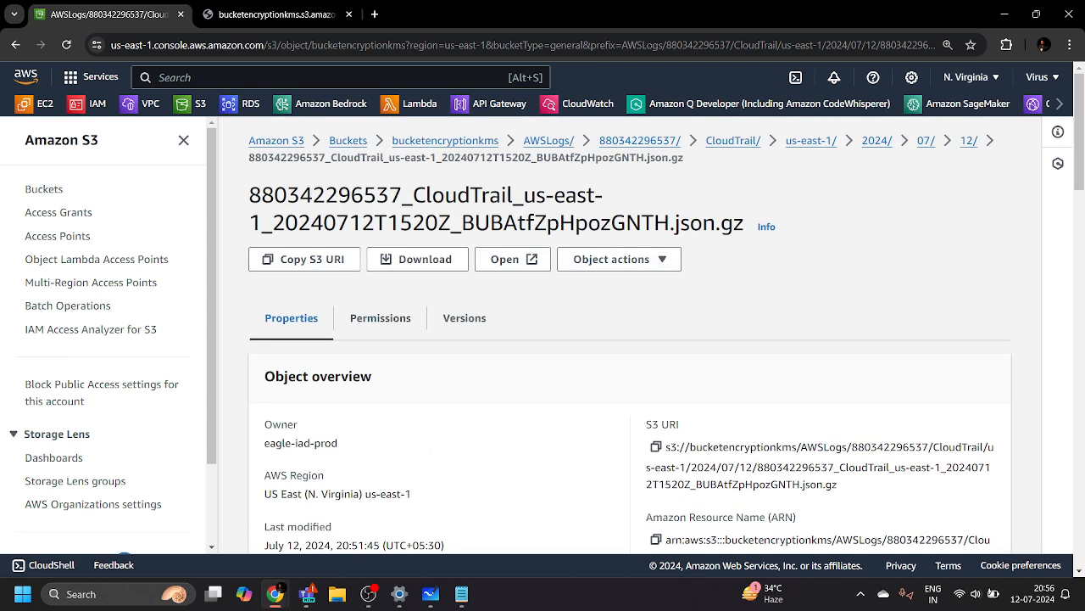
- Open the log file's contents in the browser and highlight the accountId, accessKeyId and bucketName values
{"action": "left_click", "coordinate": [530, 259]}
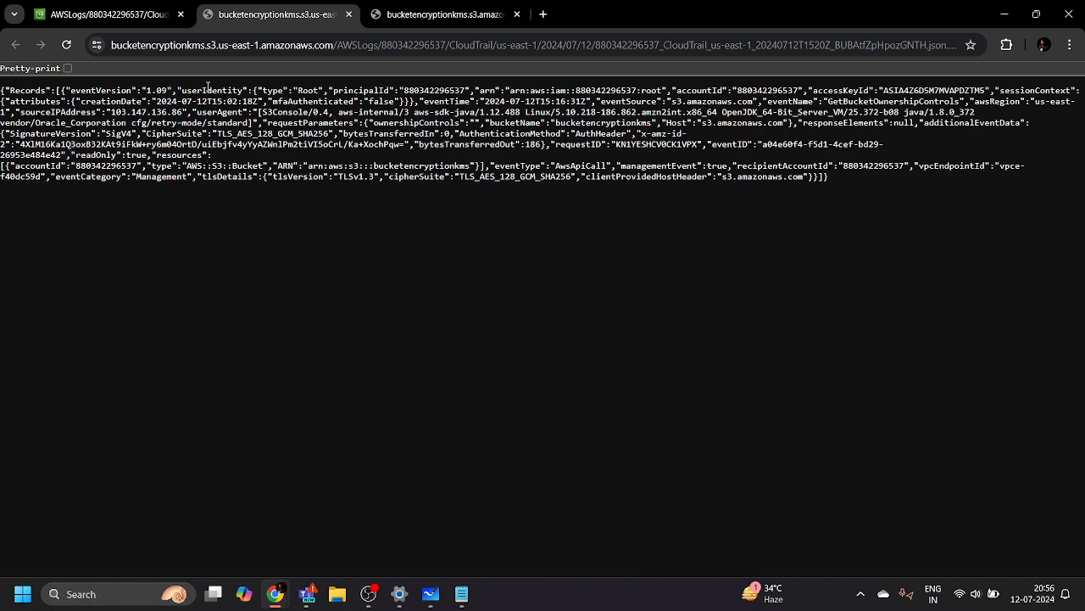
{"action": "left_click_drag", "start_coordinate": [299, 89], "coordinate": [319, 93]}
{"action": "left_click_drag", "start_coordinate": [738, 91], "coordinate": [800, 90]}
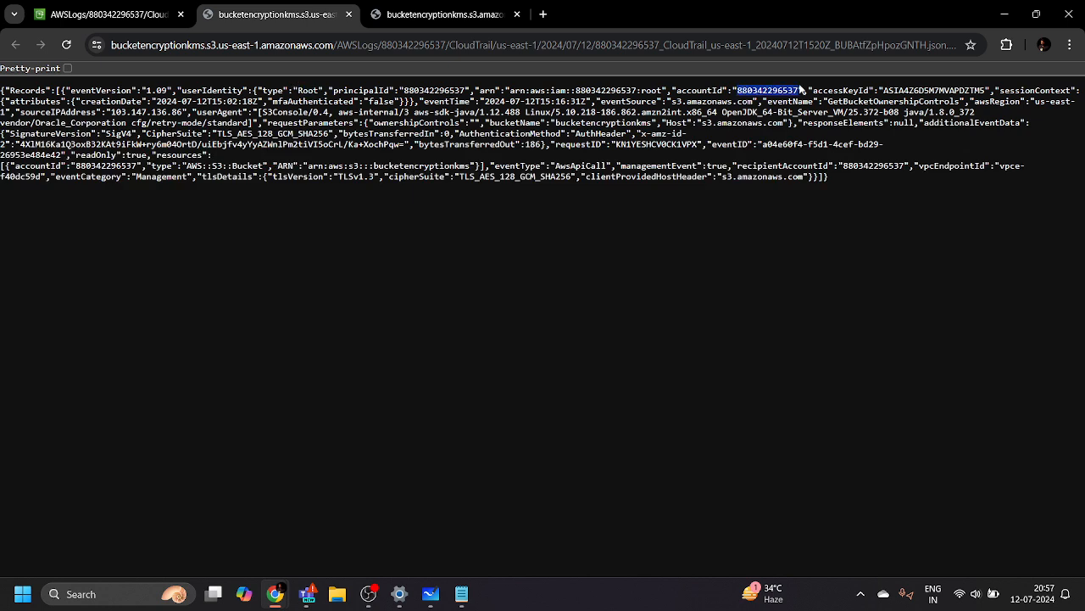
{"action": "left_click", "coordinate": [835, 127]}
{"action": "left_click_drag", "start_coordinate": [885, 91], "coordinate": [1000, 95]}
{"action": "left_click", "coordinate": [1015, 109]}
{"action": "left_click_drag", "start_coordinate": [553, 123], "coordinate": [656, 124]}
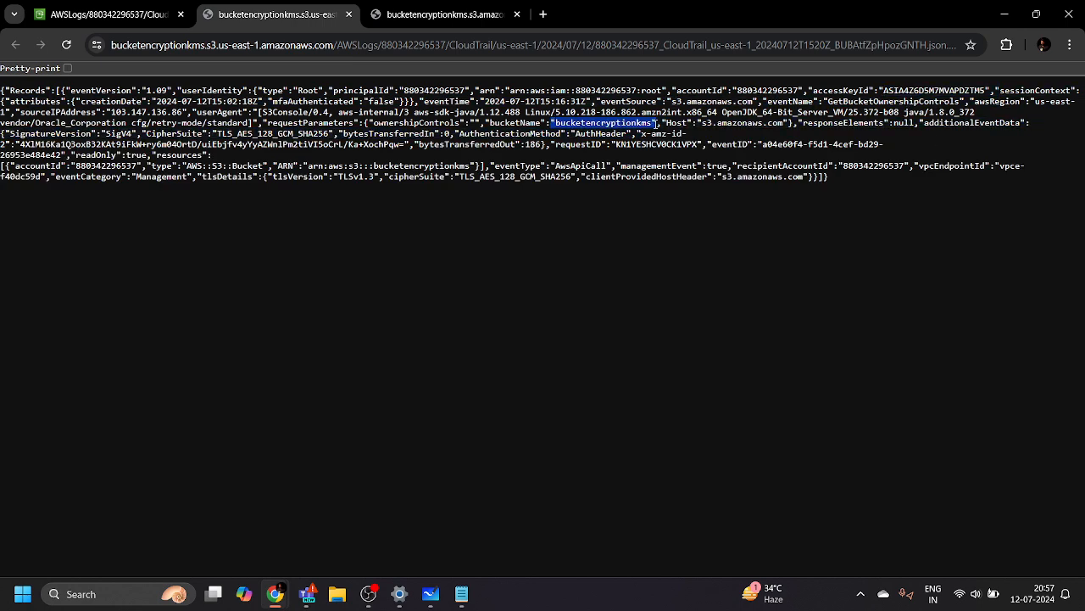
- Enlarge the log text to 200% and examine the bucketName value and the signature and cipher details under additionalEventData
{"action": "scroll", "coordinate": [495, 228], "scroll_direction": "up", "scroll_amount": 5}
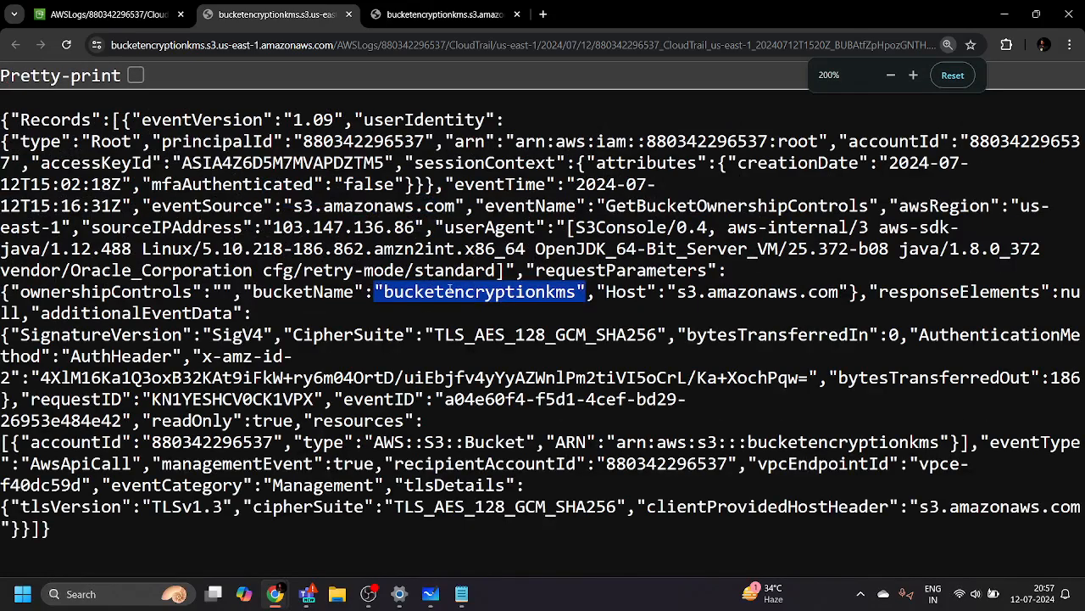
{"action": "left_click", "coordinate": [426, 316]}
{"action": "left_click_drag", "start_coordinate": [384, 292], "coordinate": [579, 292]}
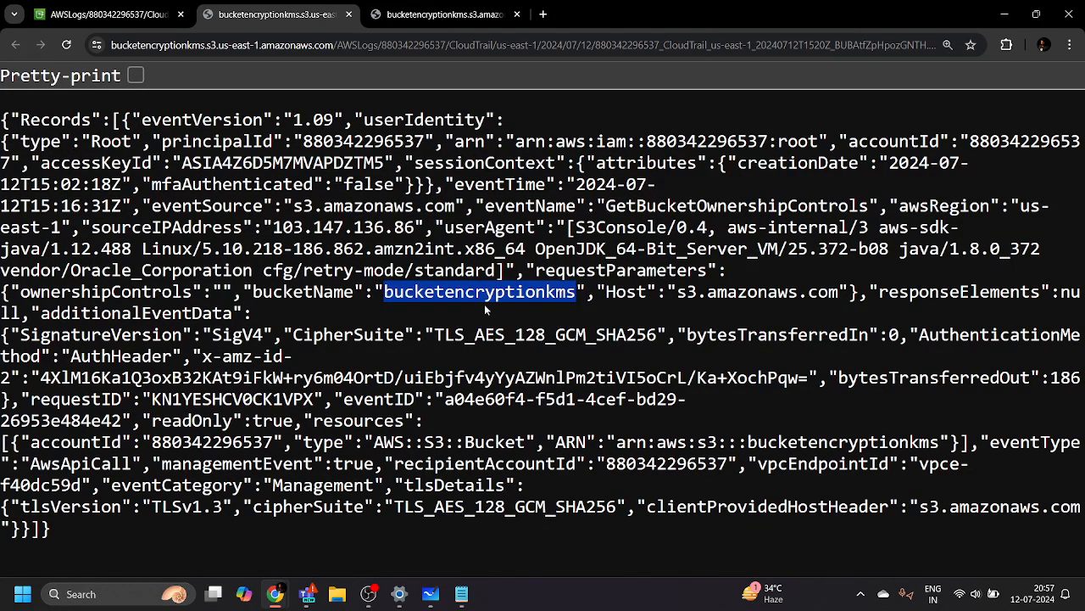
{"action": "left_click_drag", "start_coordinate": [292, 336], "coordinate": [384, 336]}
{"action": "left_click", "coordinate": [376, 369]}
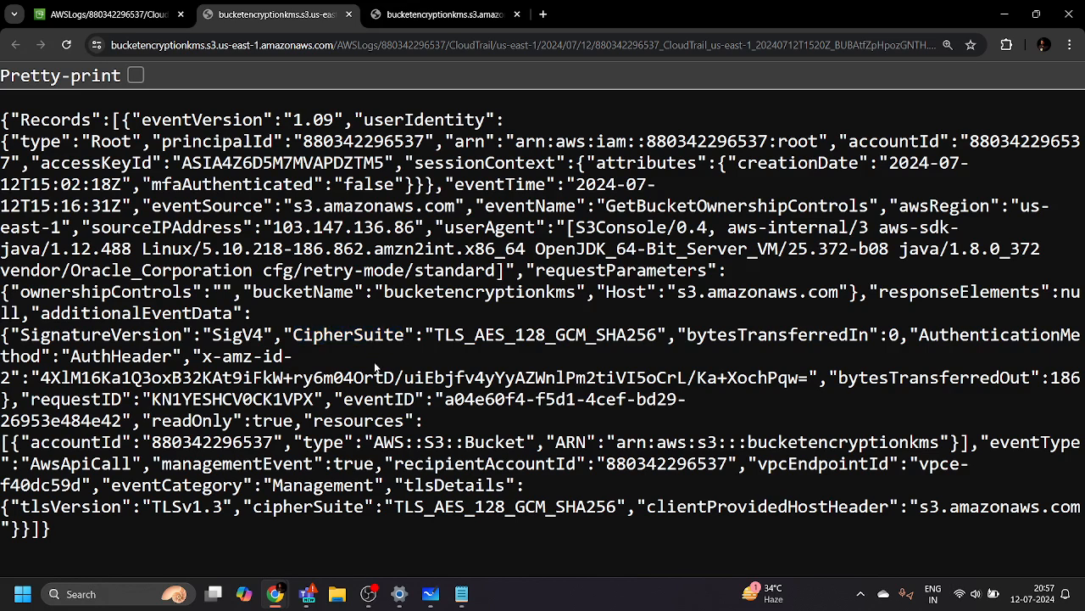
{"action": "left_click_drag", "start_coordinate": [26, 335], "coordinate": [288, 356]}
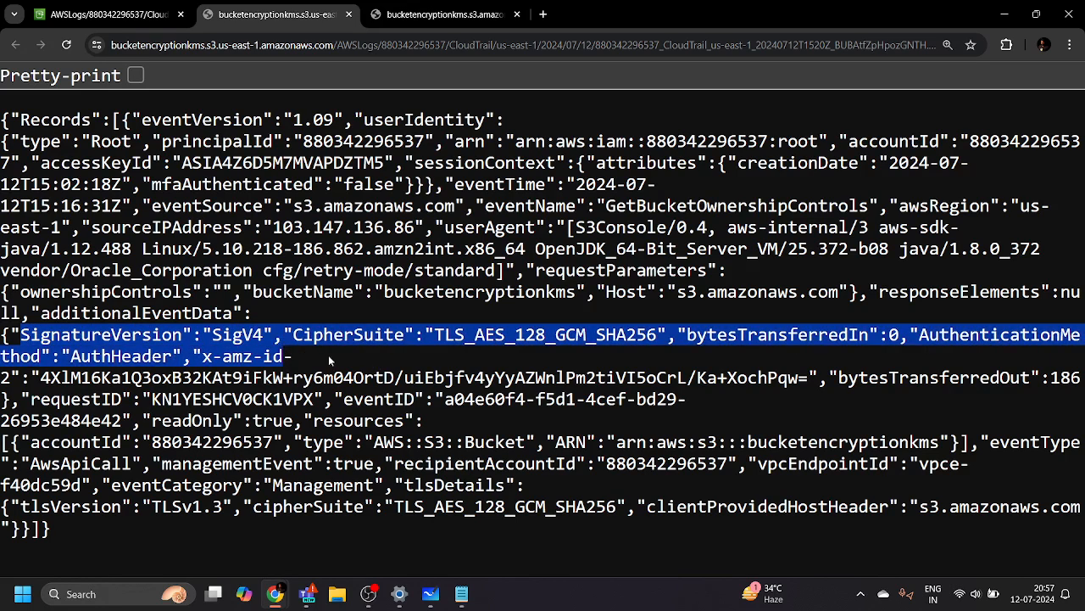
{"action": "left_click", "coordinate": [331, 357]}
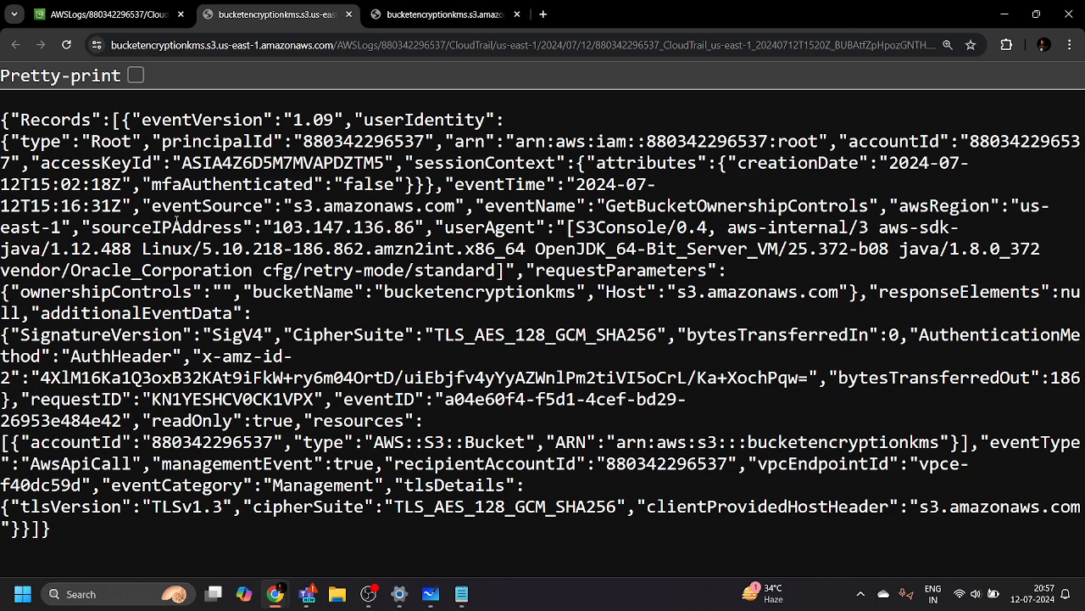
- Return to the AWS console tab, search the services for cloudtrail, and open CloudTrail
{"action": "left_click", "coordinate": [117, 15]}
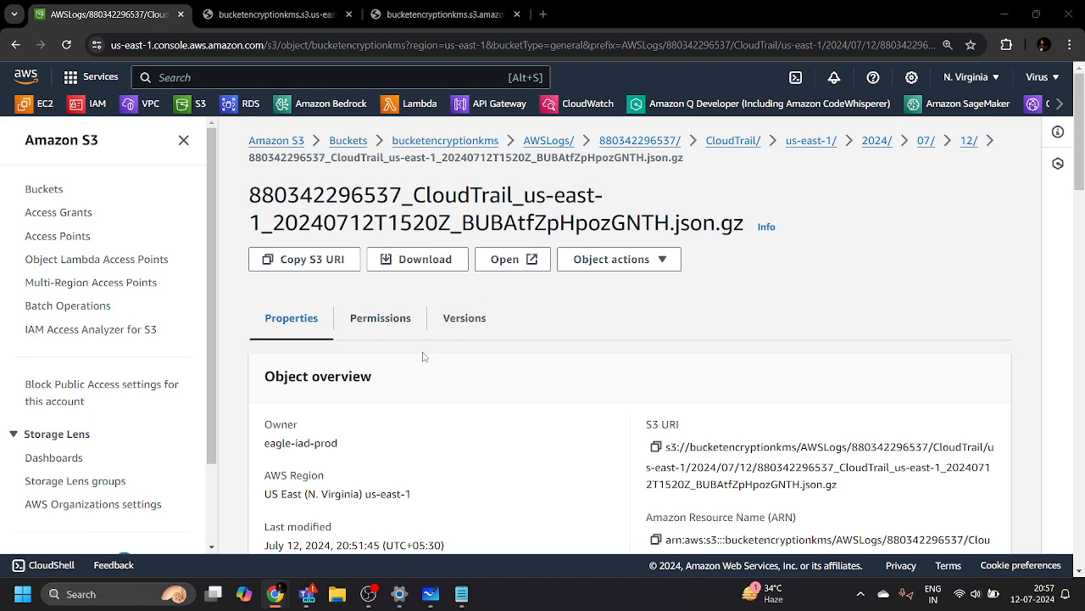
{"action": "left_click", "coordinate": [292, 76]}
{"action": "type", "text": "d"}
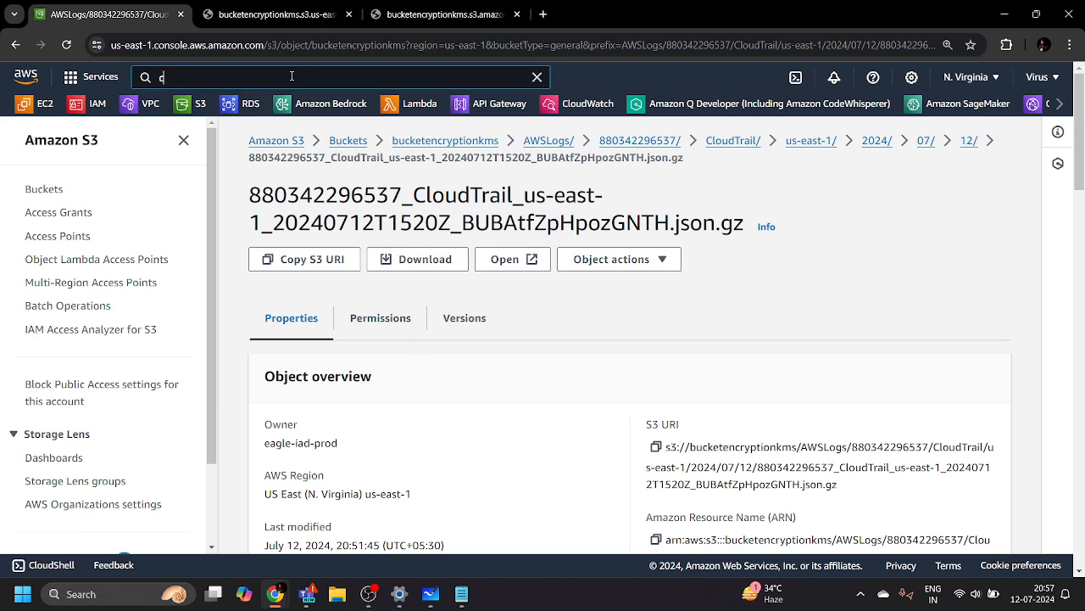
{"action": "type", "text": "loudtrail"}
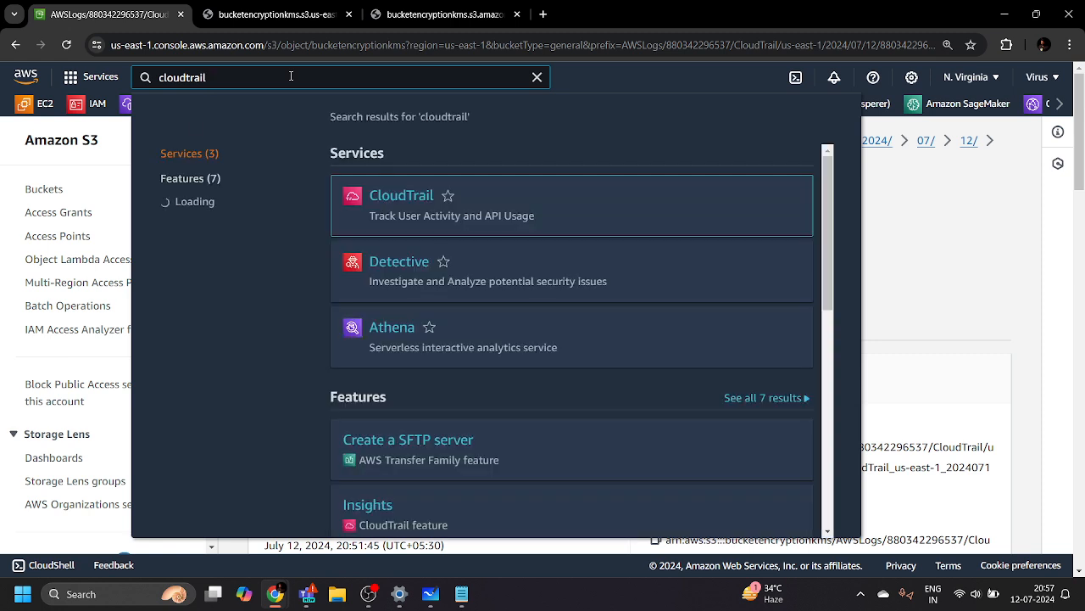
{"action": "left_click", "coordinate": [407, 193]}
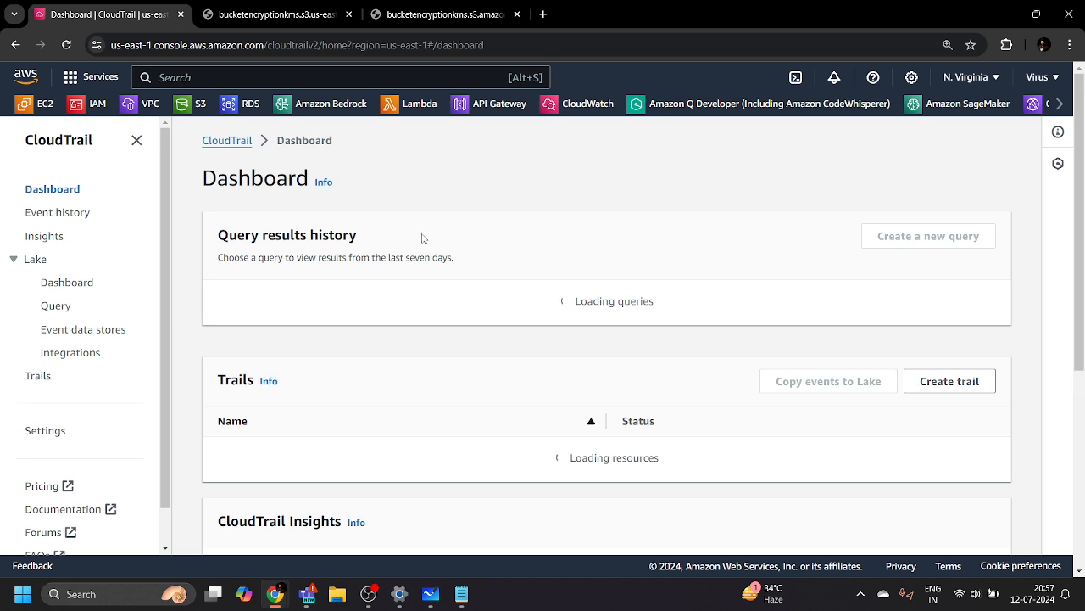
- Open the S3_KMS_Trail trail from the dashboard and review its general details and CloudWatch Logs section
{"action": "scroll", "coordinate": [393, 404], "scroll_direction": "down", "scroll_amount": 2}
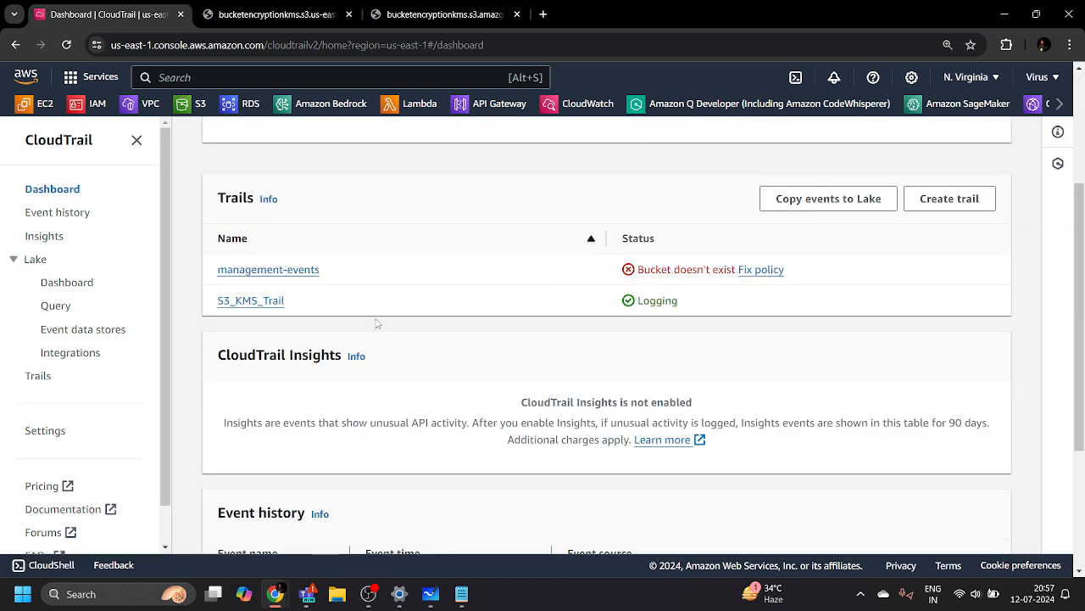
{"action": "left_click", "coordinate": [251, 300]}
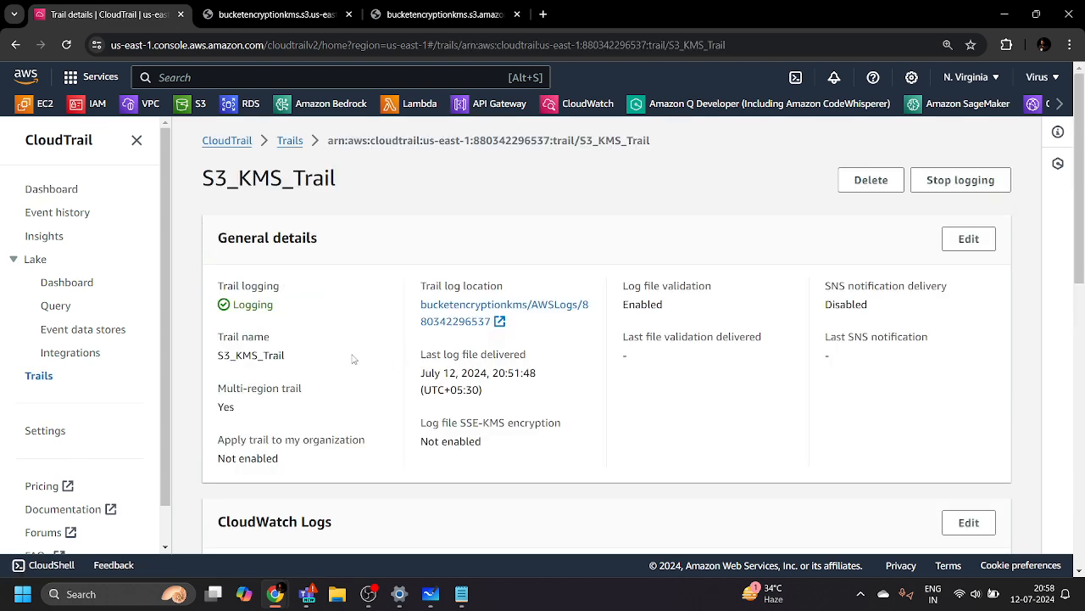
{"action": "scroll", "coordinate": [352, 361], "scroll_direction": "down", "scroll_amount": 3}
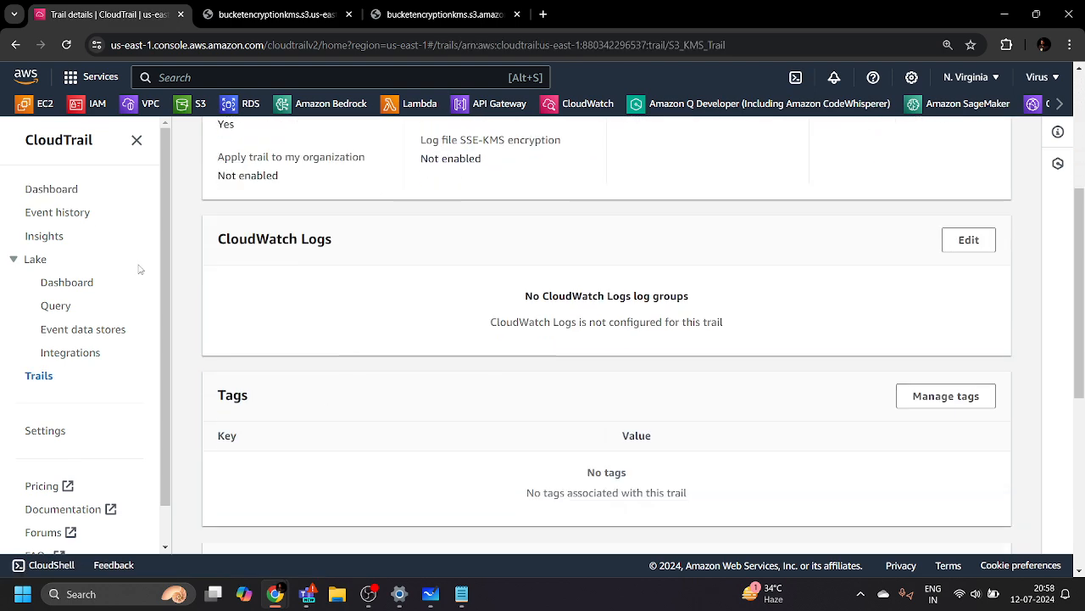
- Open CloudTrail's event history and read through the recorded management events
{"action": "left_click", "coordinate": [42, 212]}
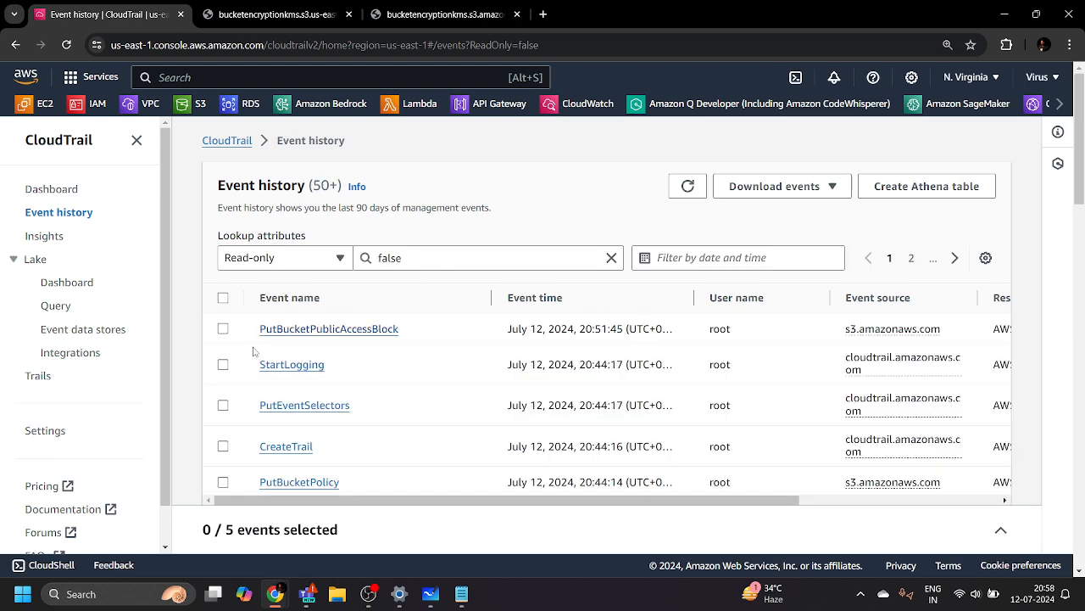
{"action": "scroll", "coordinate": [272, 352], "scroll_direction": "down", "scroll_amount": 3}
{"action": "scroll", "coordinate": [283, 434], "scroll_direction": "down", "scroll_amount": 1}
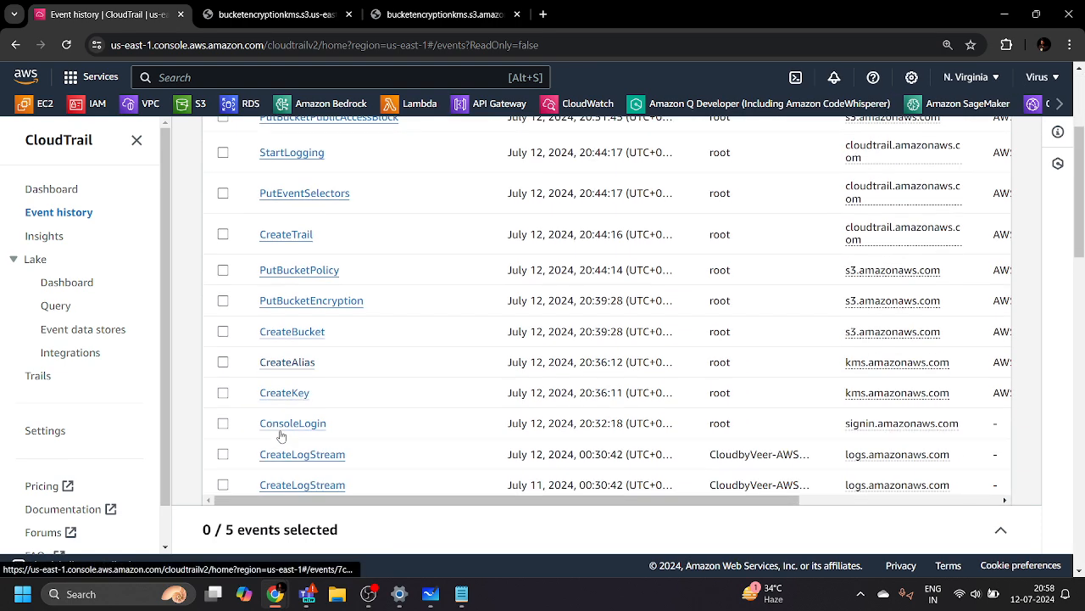
{"action": "scroll", "coordinate": [295, 437], "scroll_direction": "down", "scroll_amount": 3}
{"action": "scroll", "coordinate": [297, 439], "scroll_direction": "up", "scroll_amount": 5}
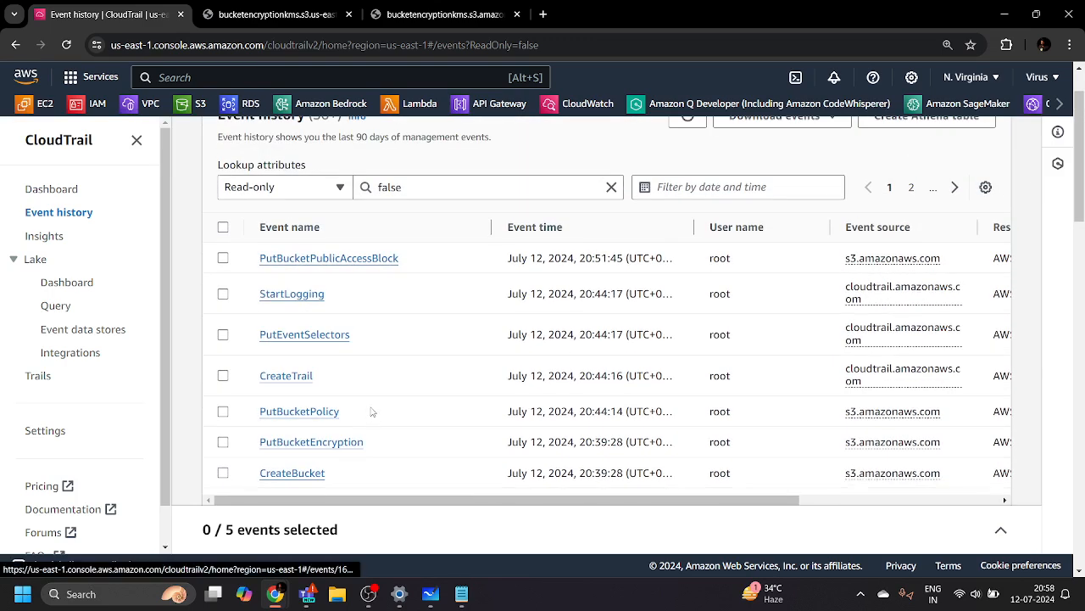
{"action": "scroll", "coordinate": [310, 287], "scroll_direction": "up", "scroll_amount": 1}
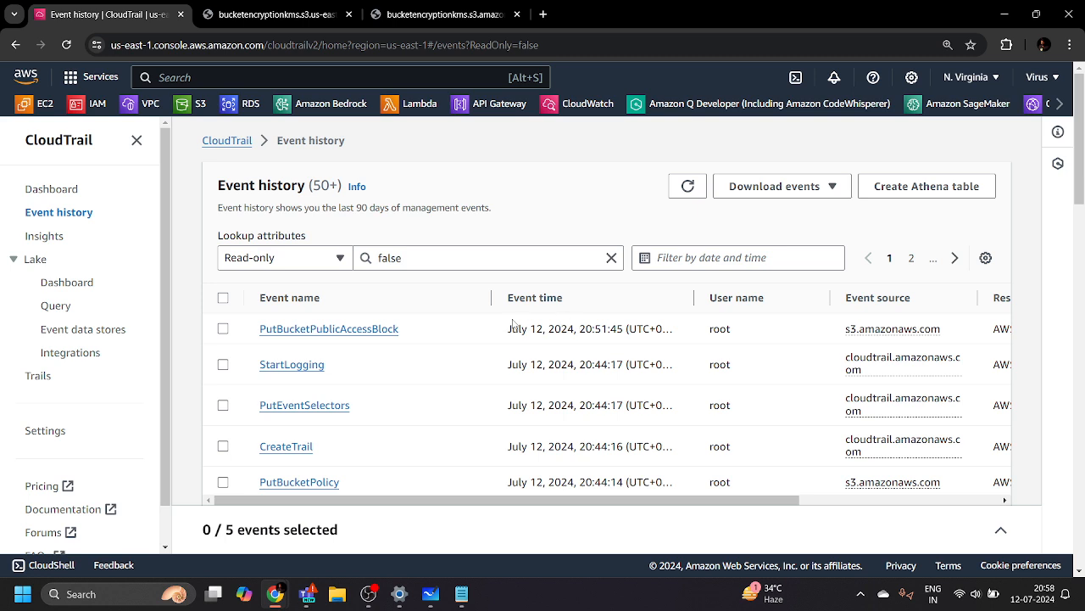
- Examine the event time, user name and event source columns of the event history
{"action": "left_click_drag", "start_coordinate": [518, 323], "coordinate": [626, 441]}
{"action": "left_click", "coordinate": [616, 364]}
{"action": "left_click_drag", "start_coordinate": [709, 325], "coordinate": [761, 436]}
{"action": "left_click", "coordinate": [818, 377]}
{"action": "left_click_drag", "start_coordinate": [853, 338], "coordinate": [796, 401]}
{"action": "left_click", "coordinate": [749, 344]}
- Switch to Microsoft Whiteboard, bring the title and the S3 notes into view with the Pan tool, and dismiss its tip
{"action": "left_click", "coordinate": [431, 593]}
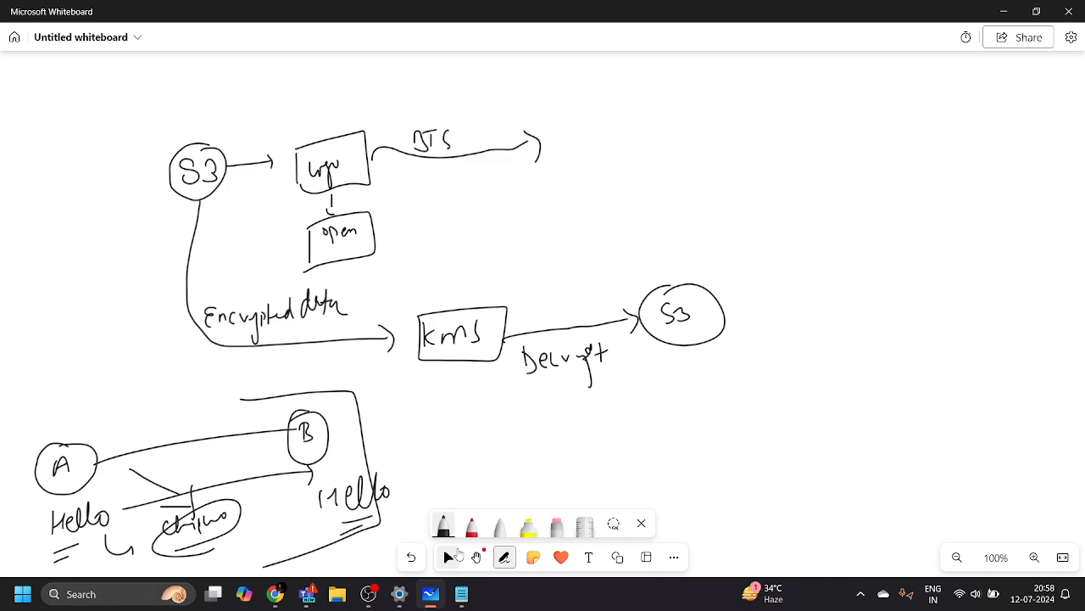
{"action": "left_click", "coordinate": [476, 557]}
{"action": "left_click_drag", "start_coordinate": [610, 219], "coordinate": [626, 556]}
{"action": "left_click_drag", "start_coordinate": [716, 144], "coordinate": [793, 543]}
{"action": "left_click_drag", "start_coordinate": [737, 183], "coordinate": [710, 96]}
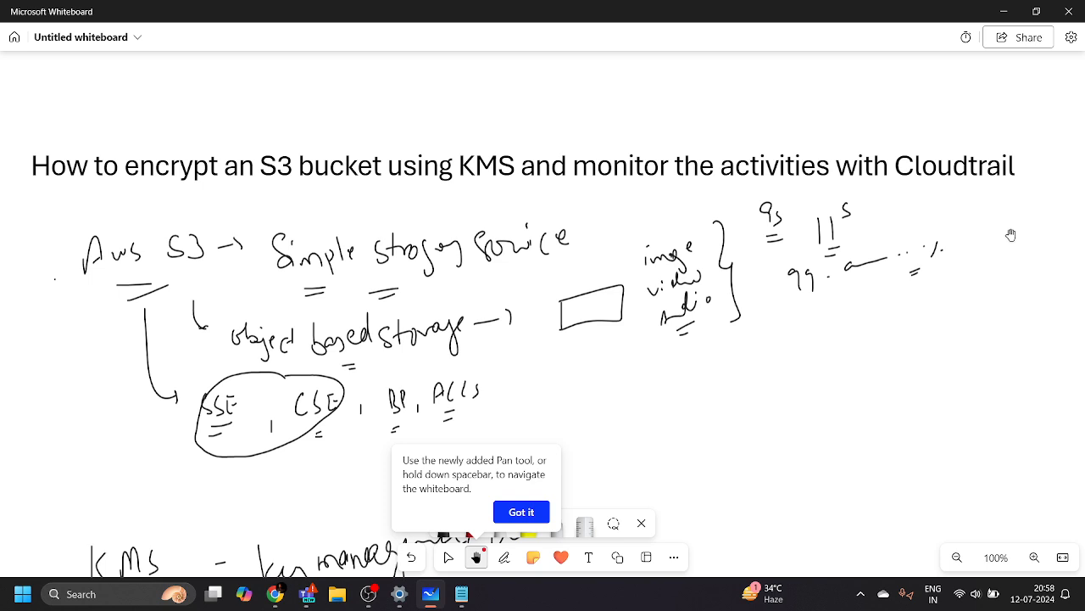
{"action": "left_click_drag", "start_coordinate": [1012, 312], "coordinate": [1015, 270]}
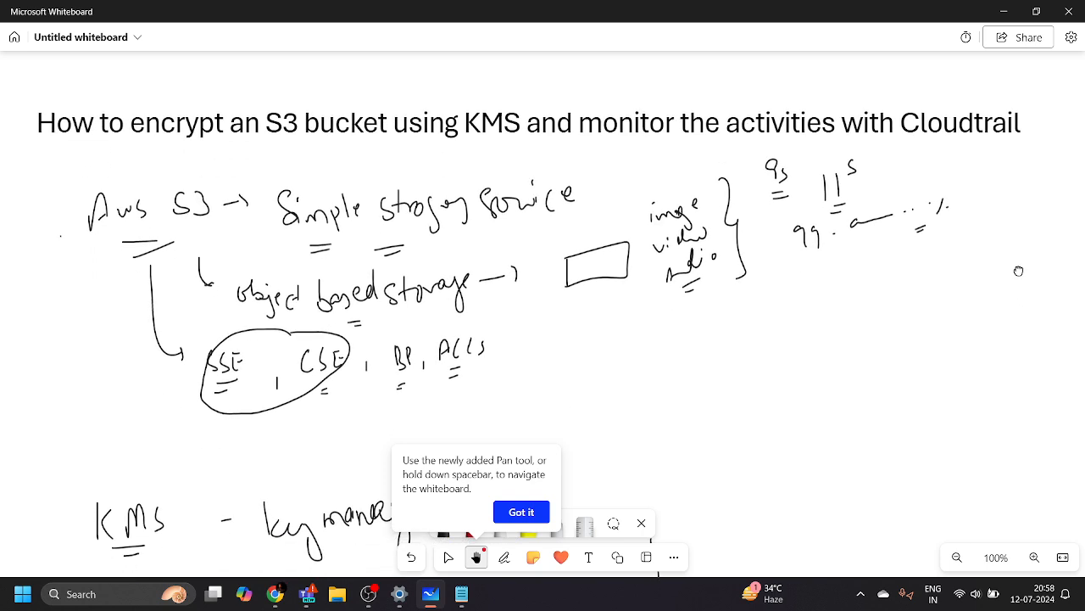
{"action": "left_click", "coordinate": [521, 512]}
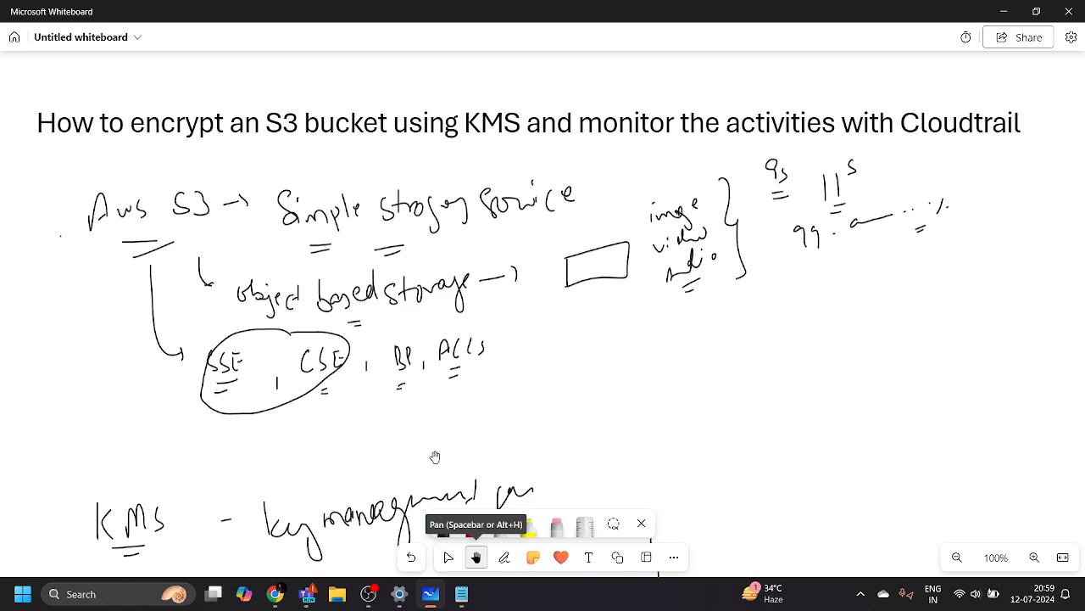
{"action": "left_click", "coordinate": [368, 592]}
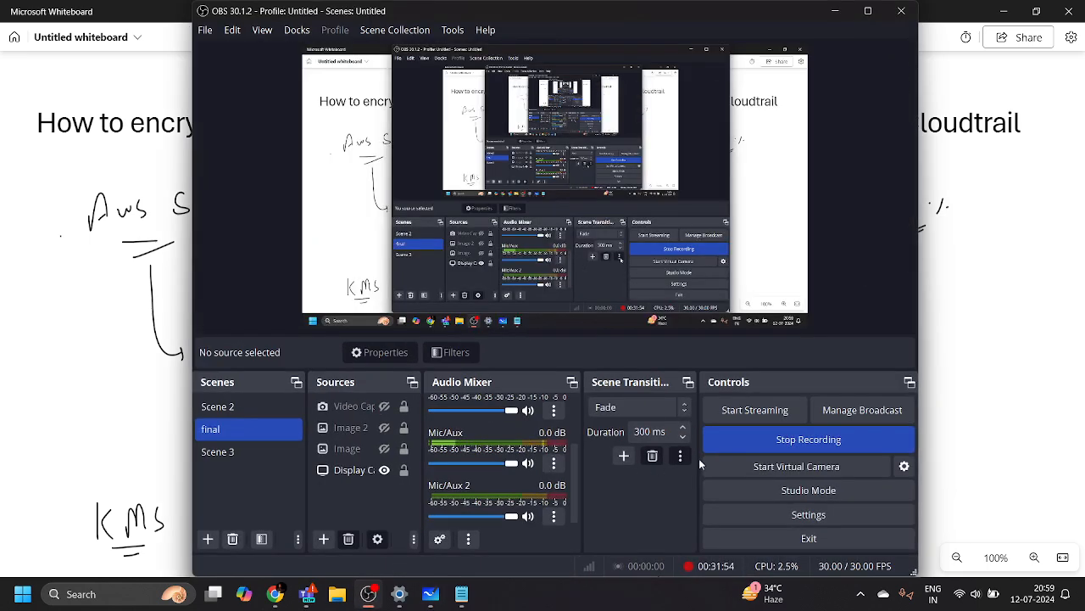